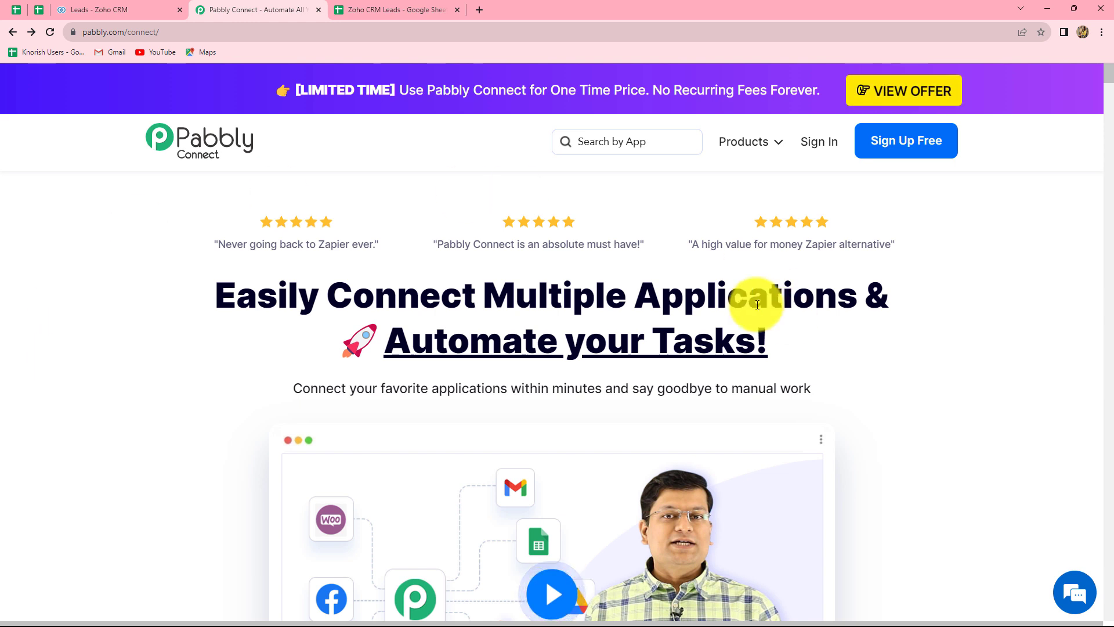
# Sign in to Pabbly and launch Pabbly Connect from the All Apps page.
pyautogui.click(825, 144)
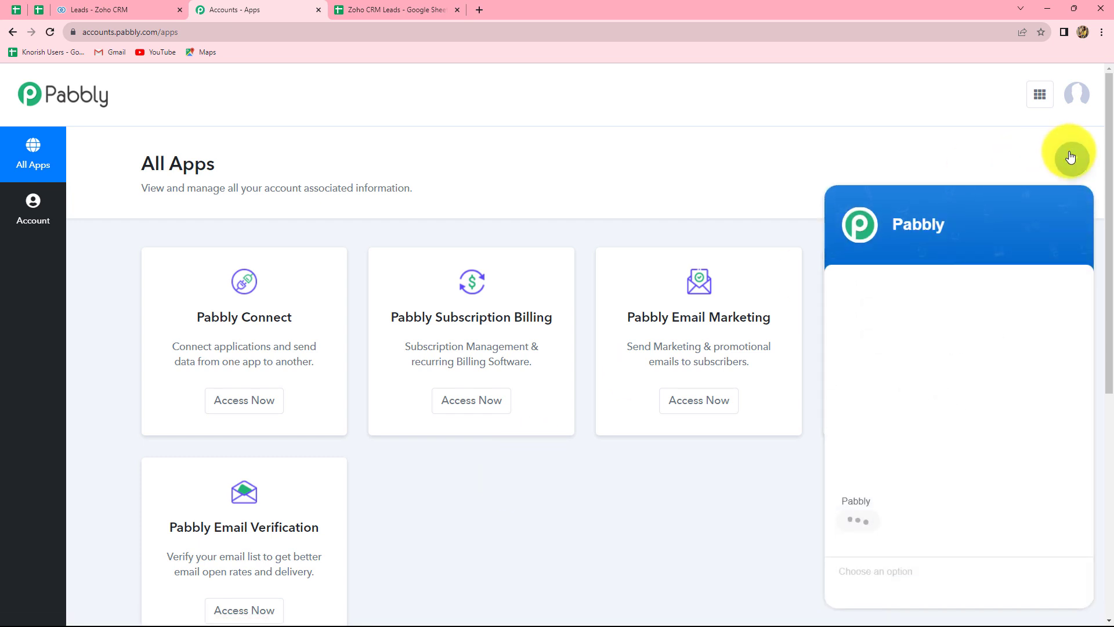
pyautogui.click(1069, 157)
pyautogui.scroll(-1, 509, 477)
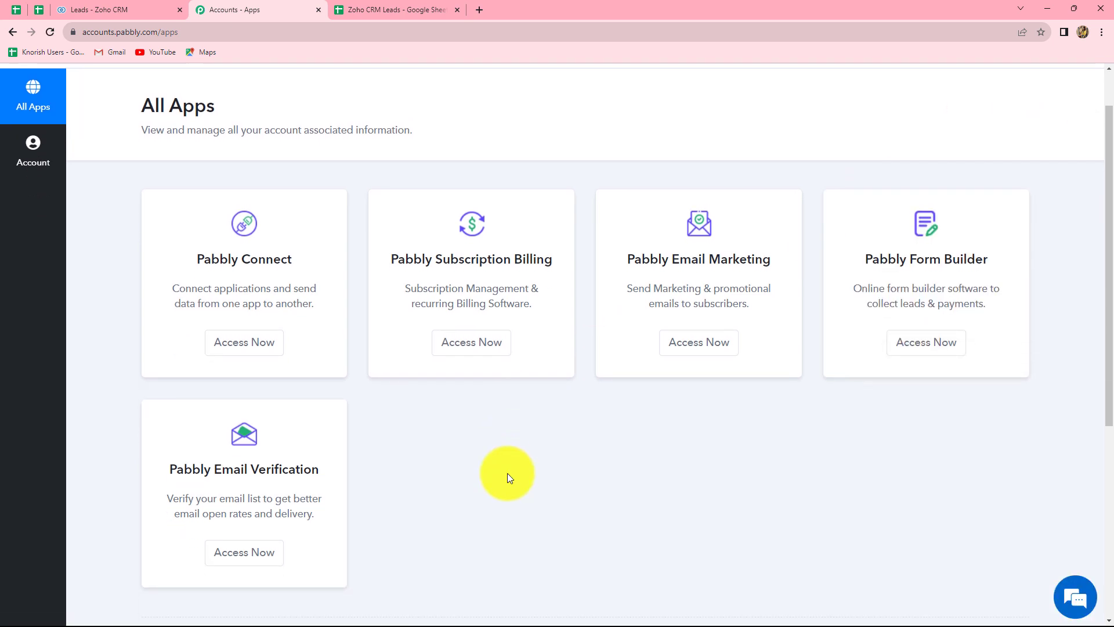
pyautogui.click(242, 344)
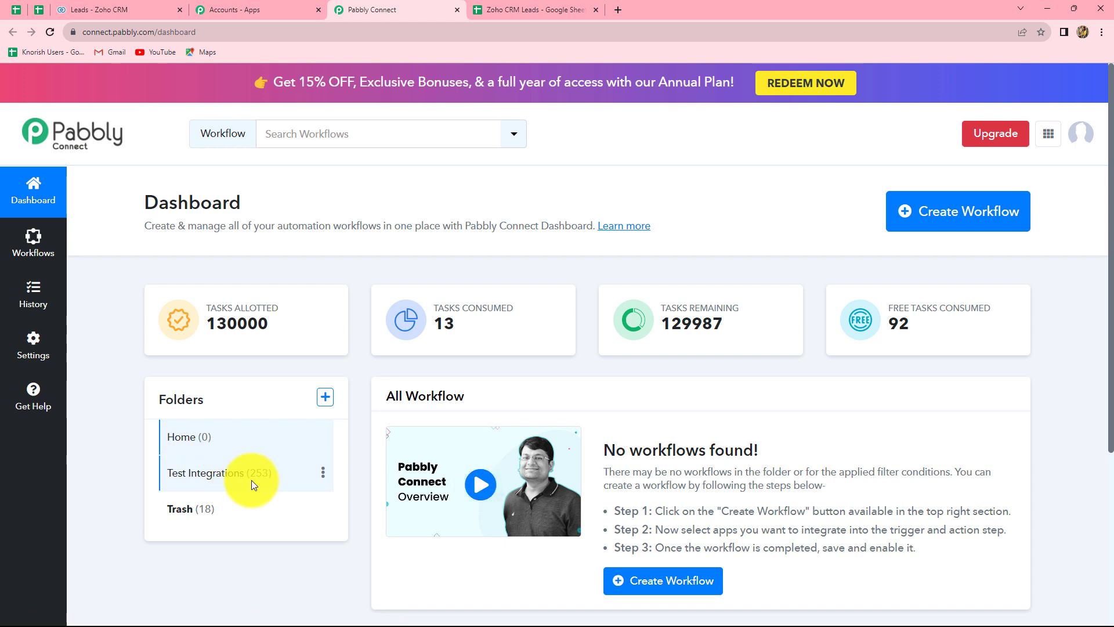
# Create a workflow named 'Create Zoho CRM Leads from Google Sheets' in the Test Integrations folder.
pyautogui.click(930, 231)
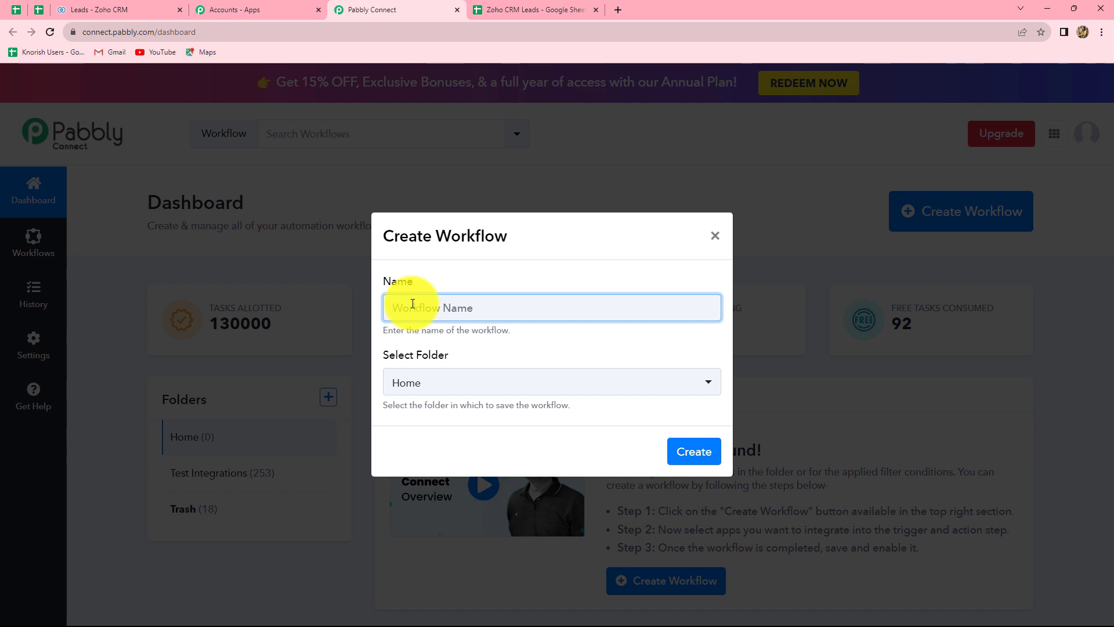
pyautogui.write('Create Zoho CRM Leads from Google Sheets')
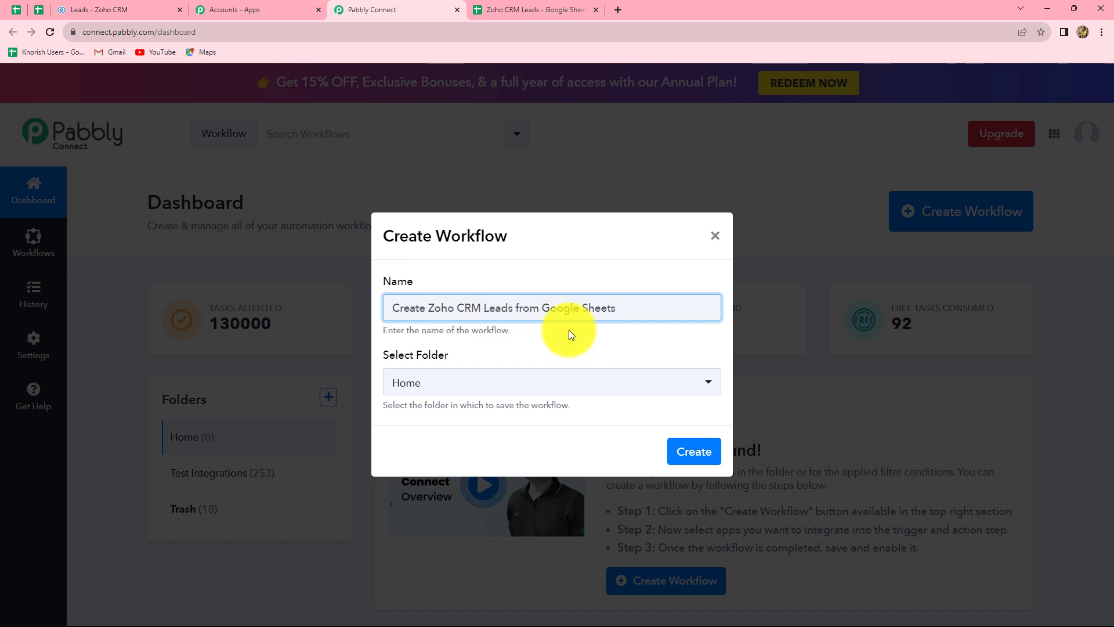
pyautogui.click(457, 386)
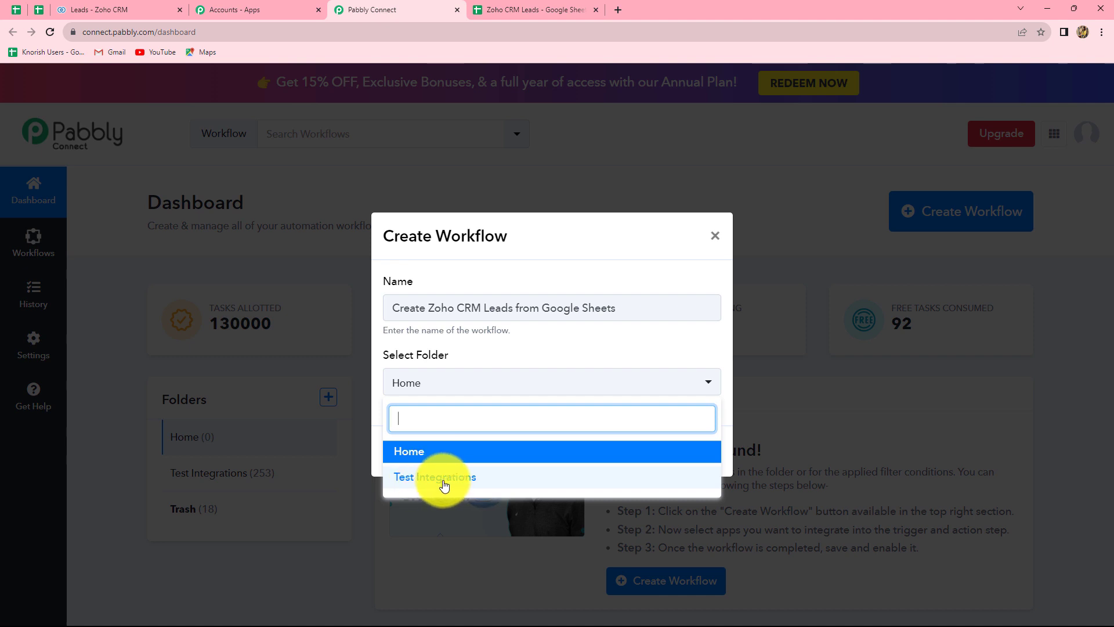
pyautogui.click(452, 478)
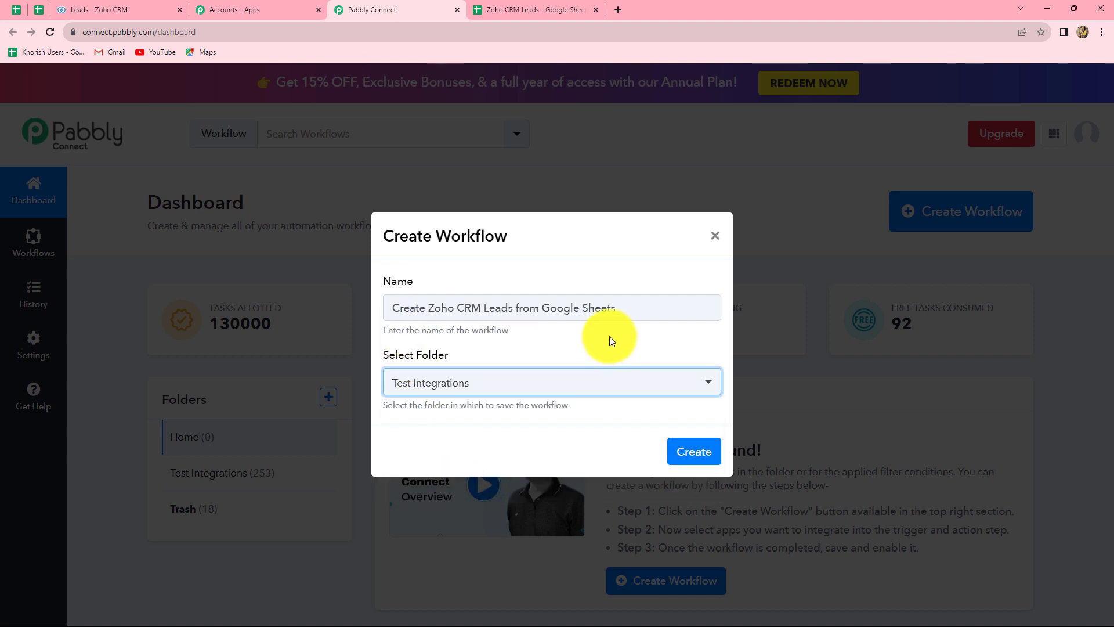
pyautogui.click(692, 453)
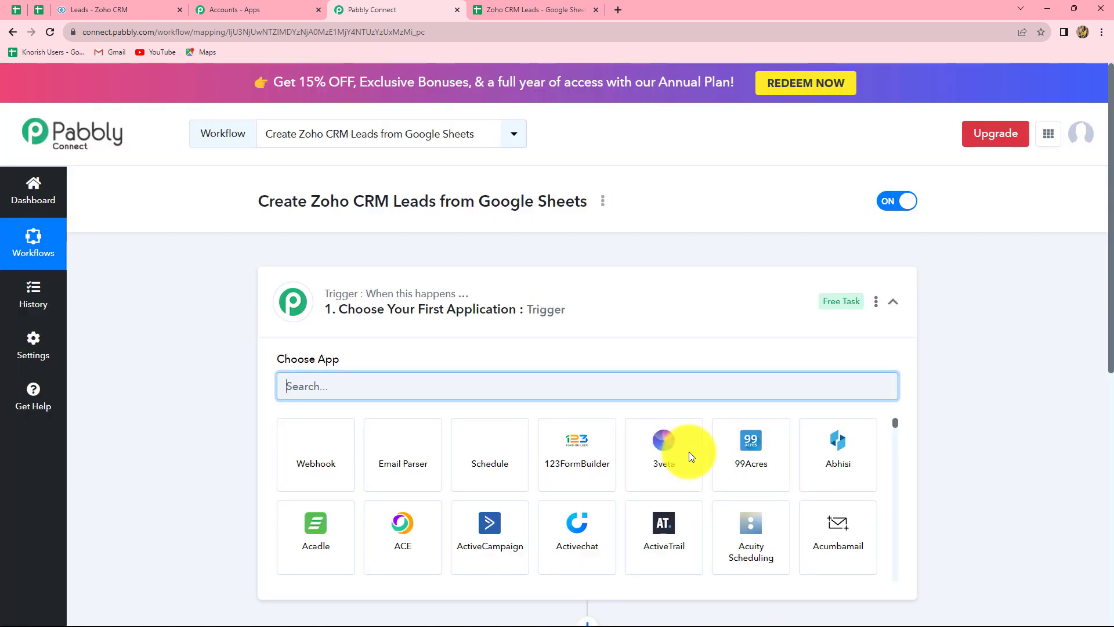
pyautogui.scroll(-5, 1020, 482)
pyautogui.scroll(3, 1020, 482)
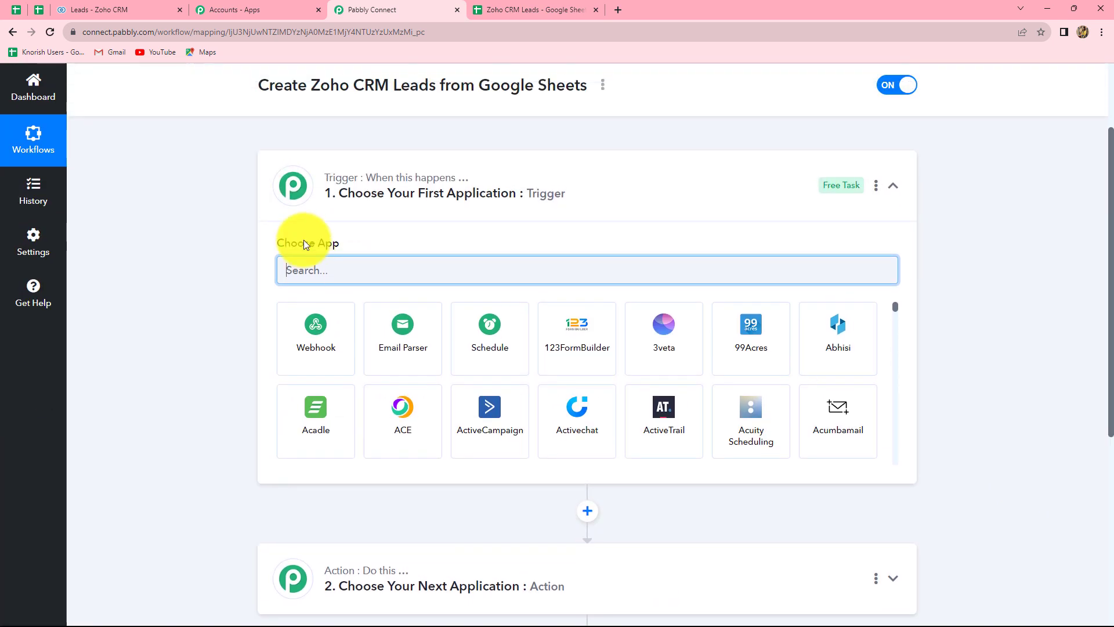
pyautogui.scroll(-1, 833, 410)
pyautogui.scroll(-3, 1109, 528)
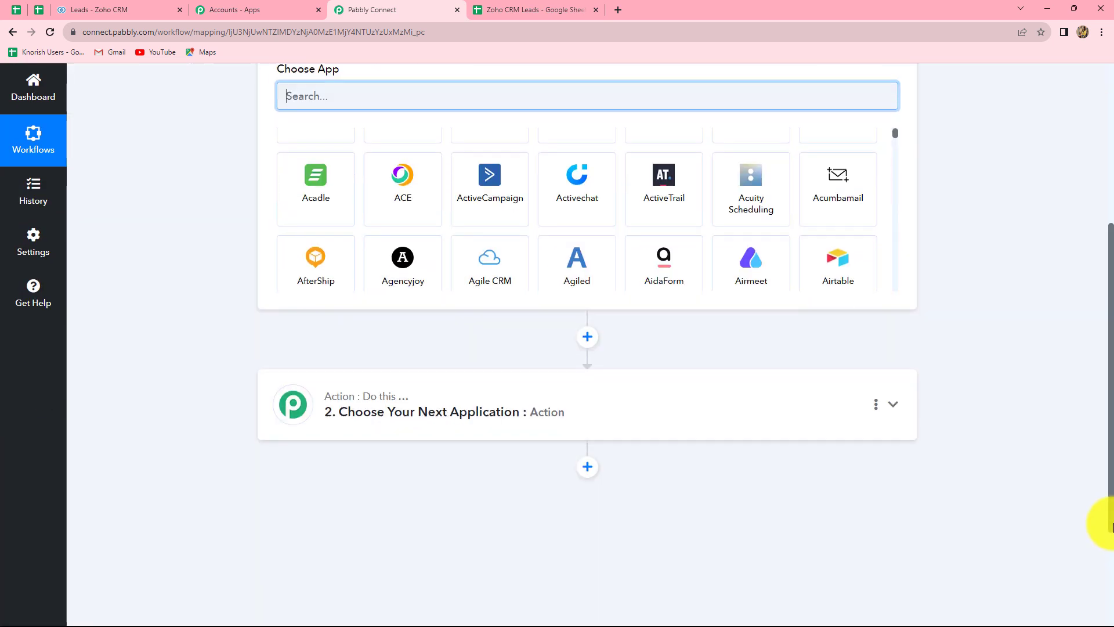
pyautogui.scroll(2, 1111, 525)
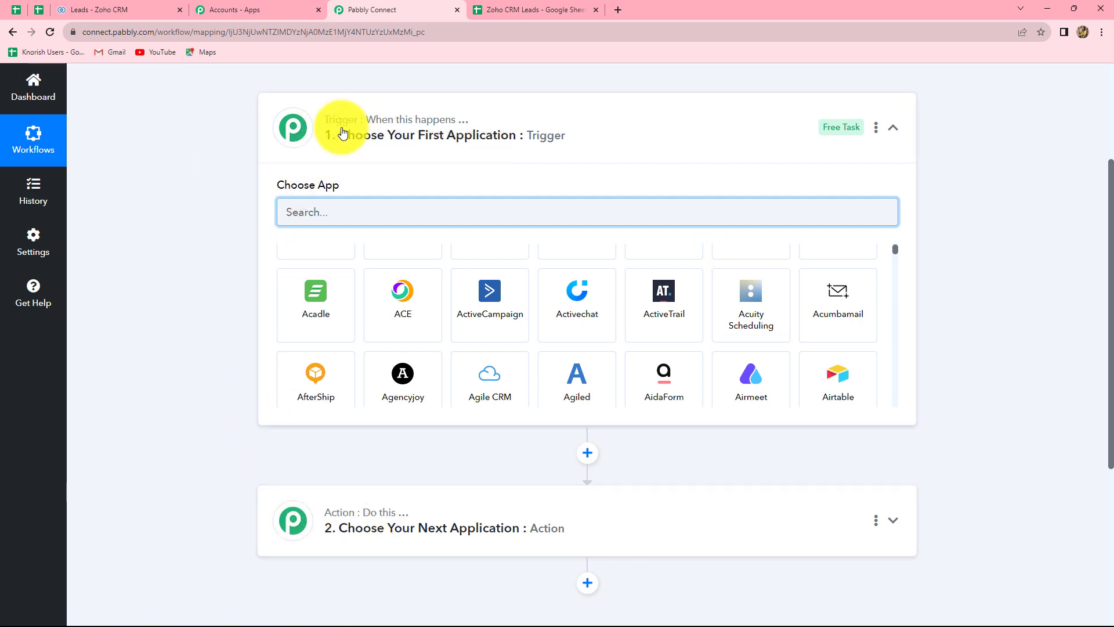
pyautogui.moveTo(427, 129)
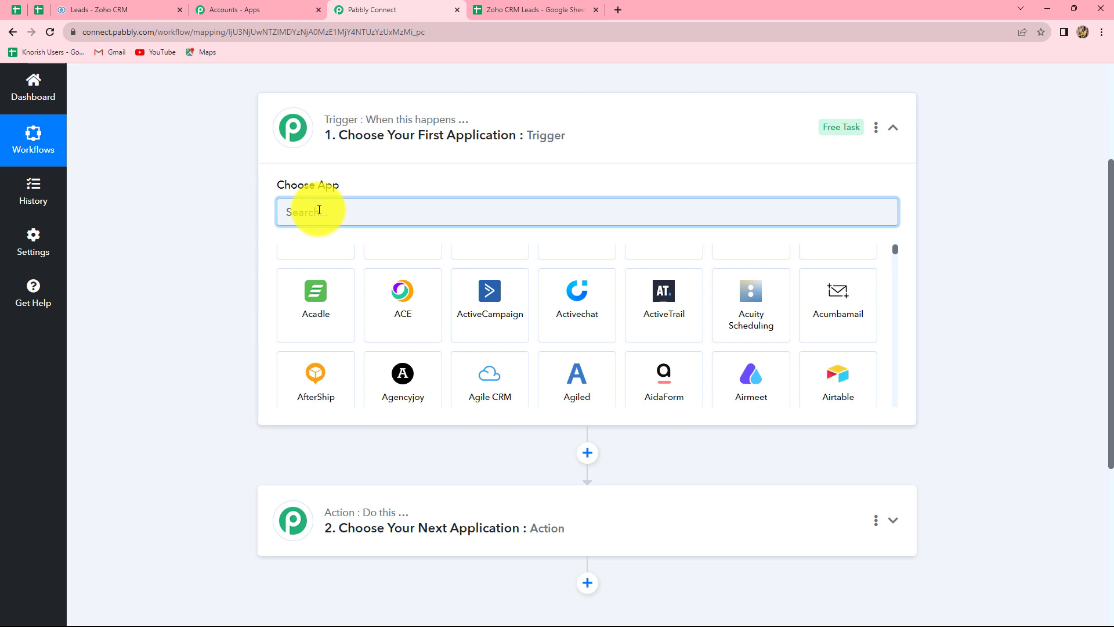
pyautogui.write('Google')
# Set the trigger to Google Sheets' New or Updated Spreadsheet Row and copy its webhook URL.
pyautogui.click(592, 344)
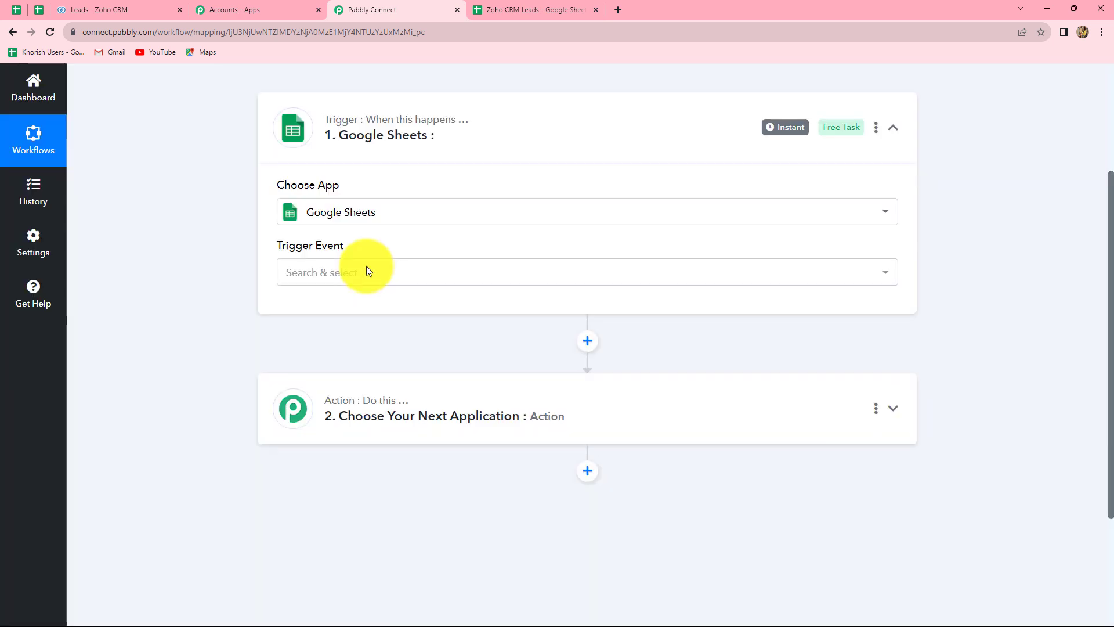
pyautogui.click(367, 270)
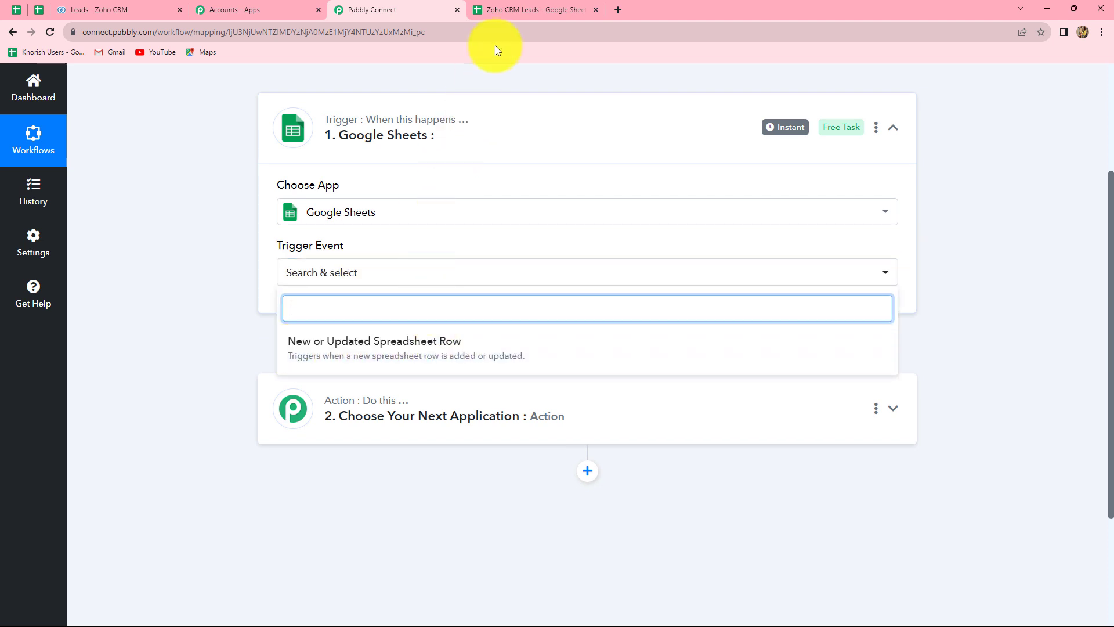
pyautogui.click(522, 6)
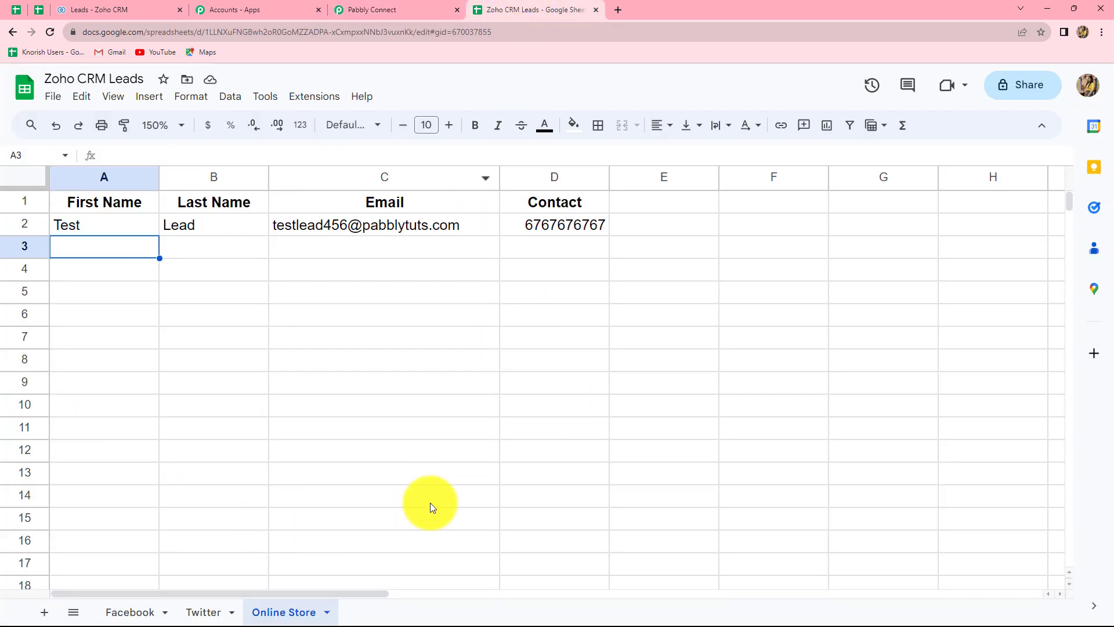
pyautogui.click(363, 6)
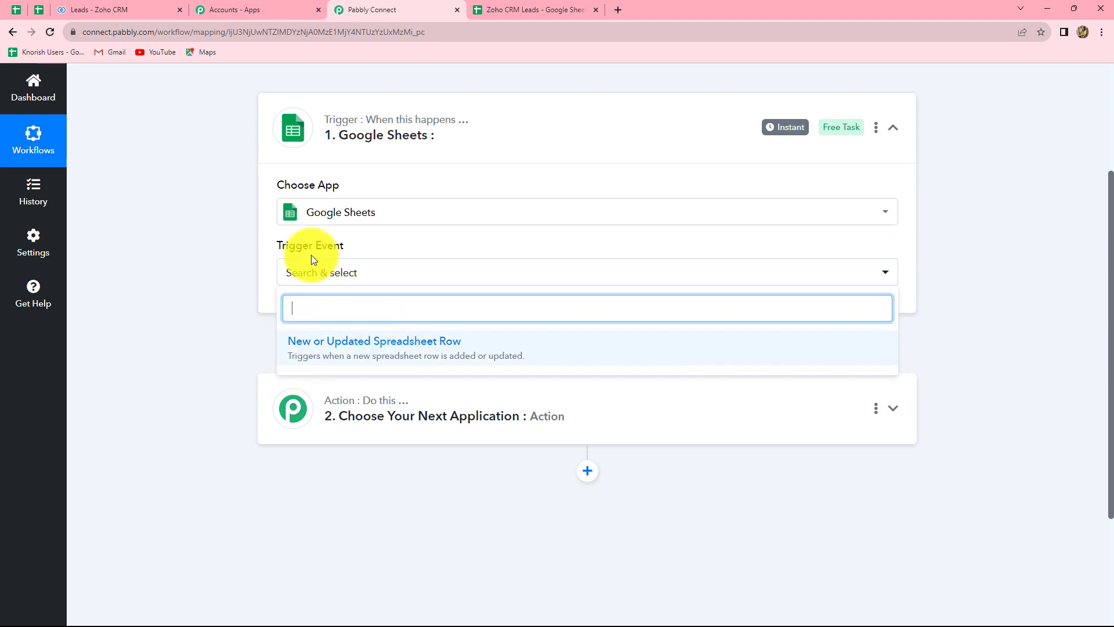
pyautogui.click(331, 356)
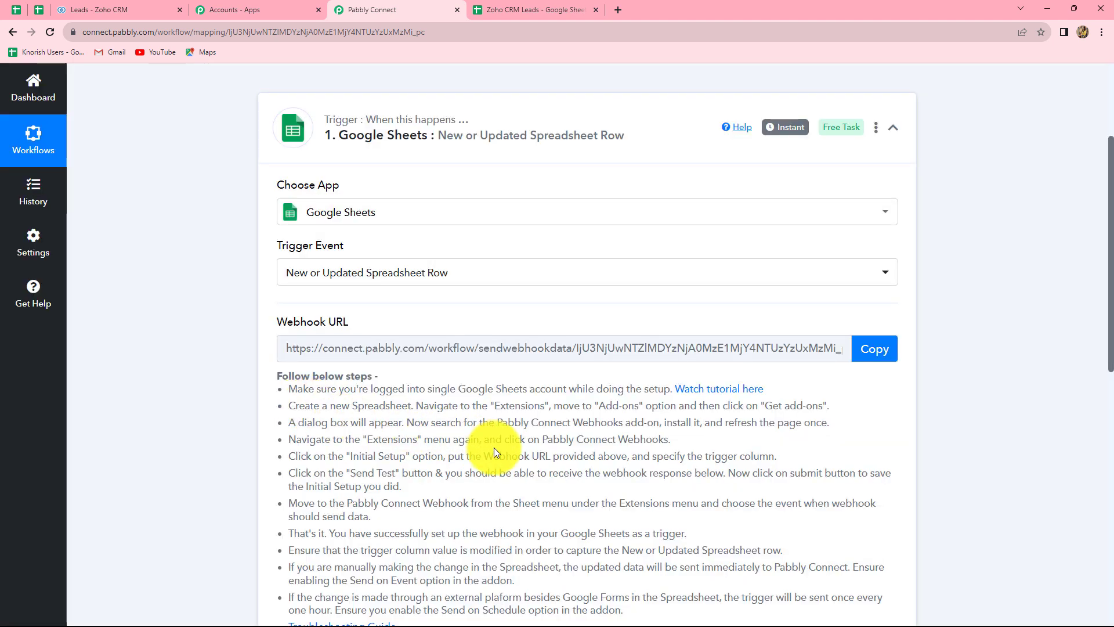
pyautogui.scroll(-4, 493, 448)
pyautogui.scroll(2, 493, 448)
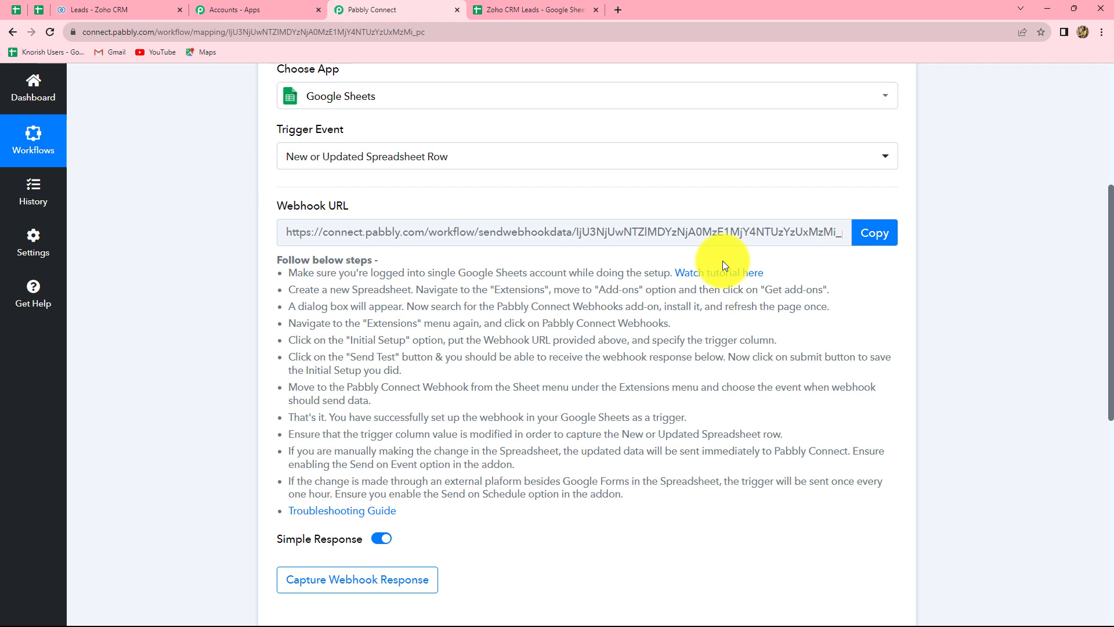
pyautogui.click(868, 237)
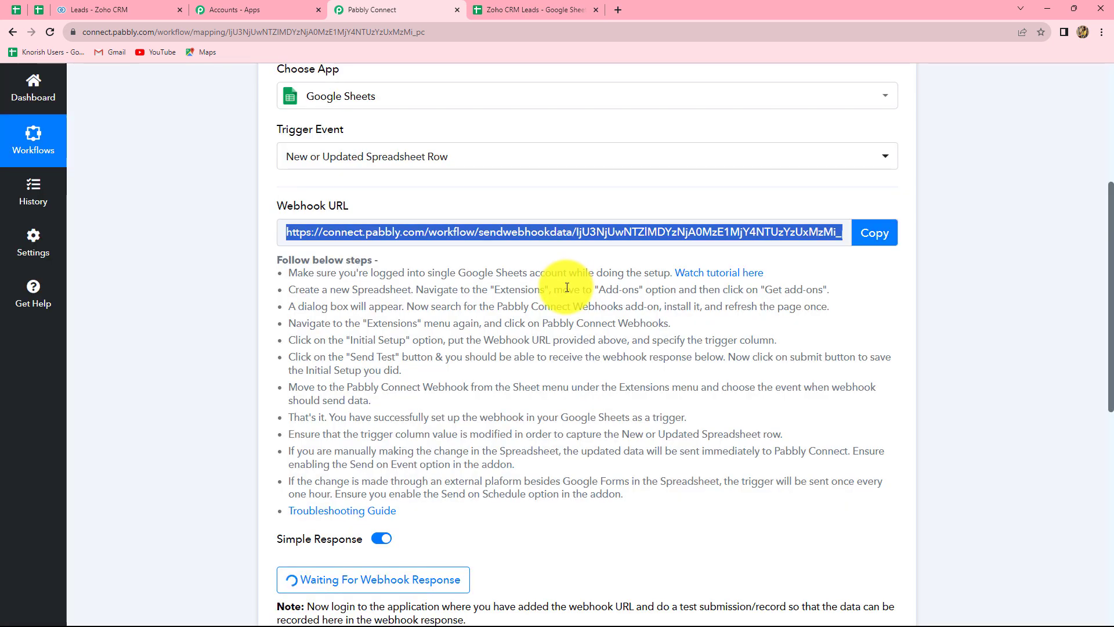
# Look through the Facebook, Twitter and Online Store sheets, then view the Zoho CRM leads list.
pyautogui.click(534, 10)
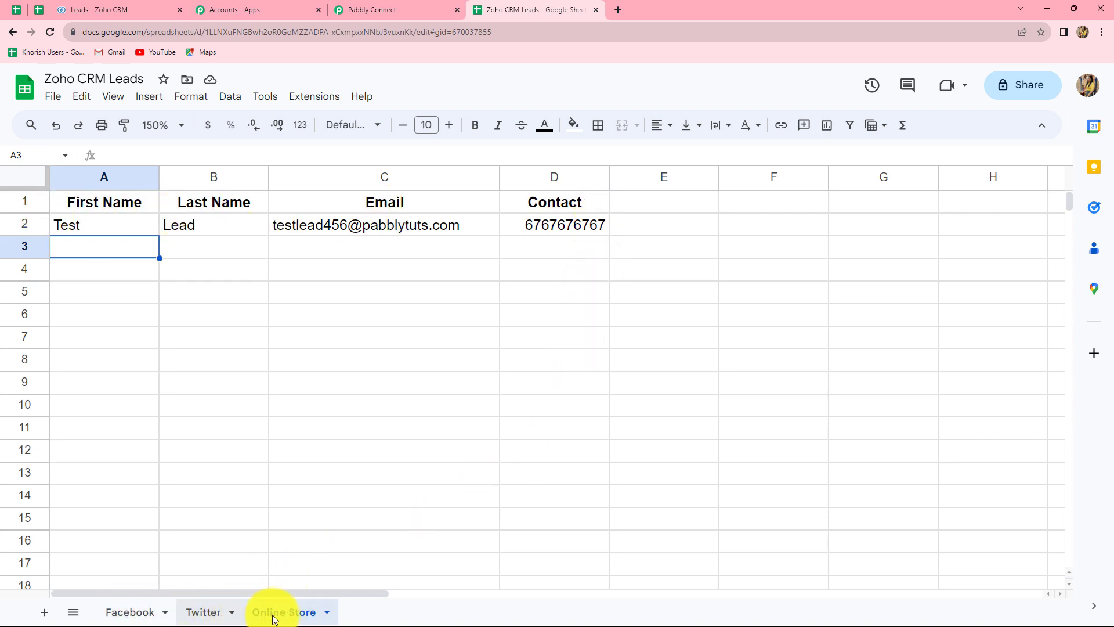
pyautogui.click(138, 613)
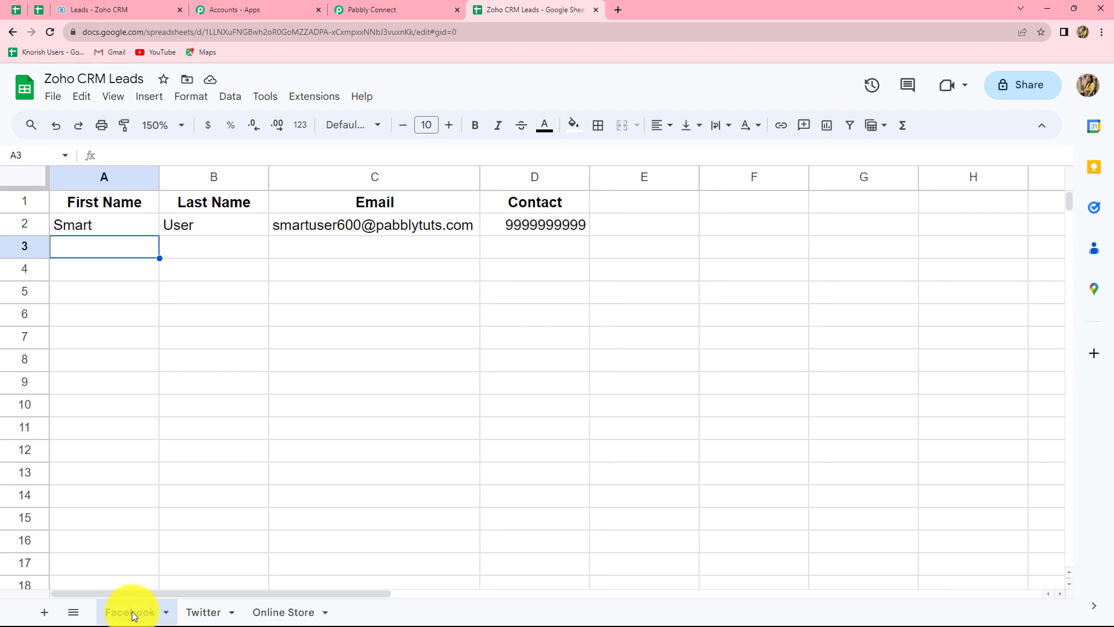
pyautogui.click(211, 612)
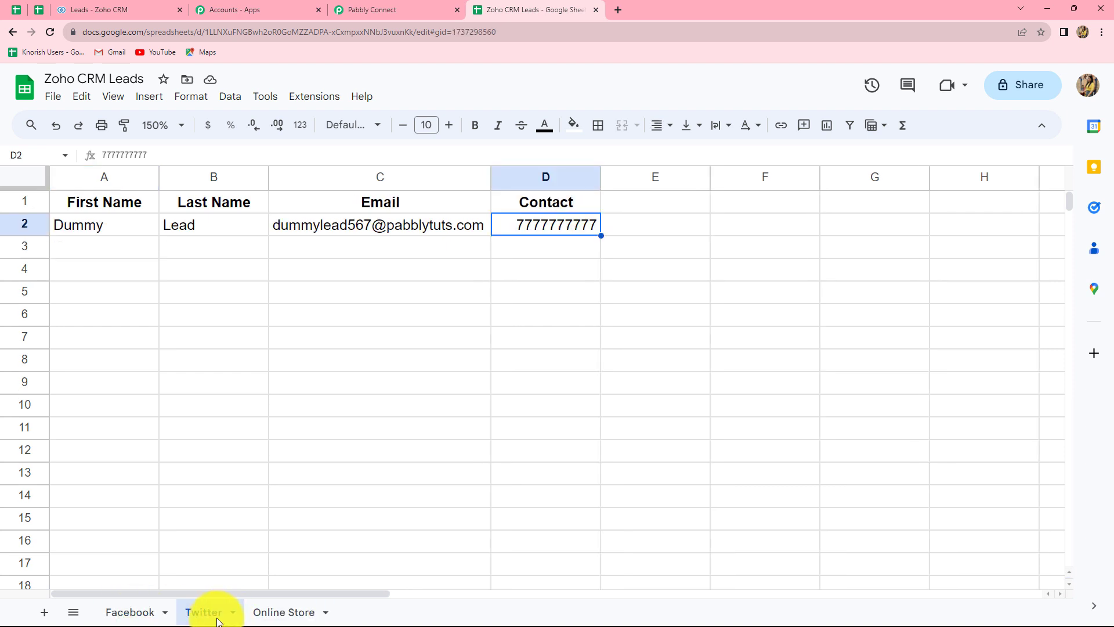
pyautogui.click(287, 614)
pyautogui.click(149, 614)
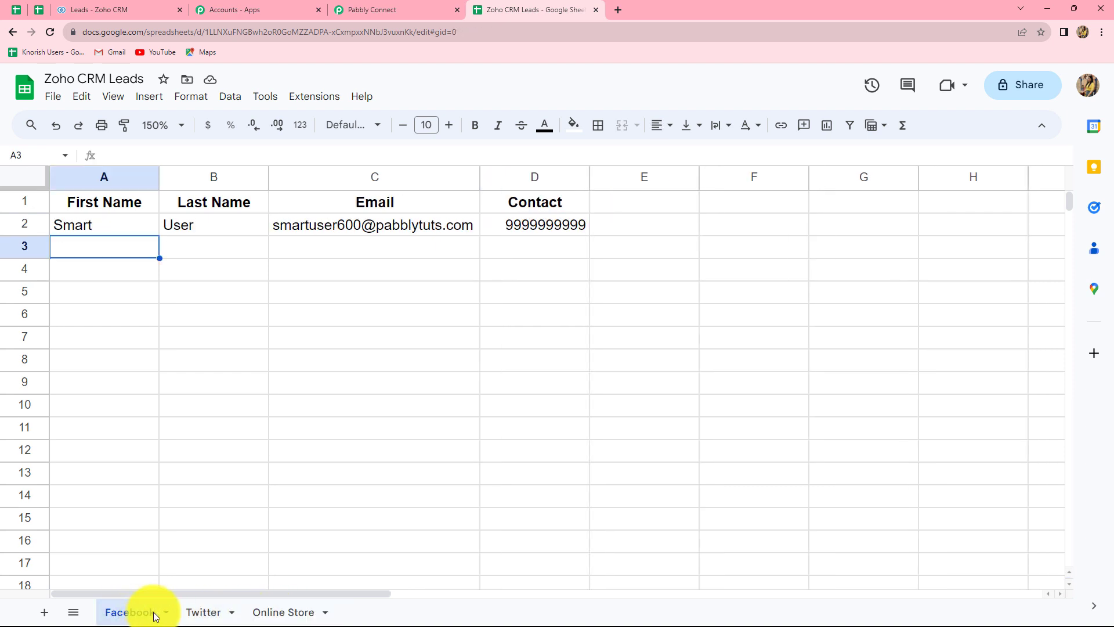
pyautogui.click(196, 616)
pyautogui.click(264, 613)
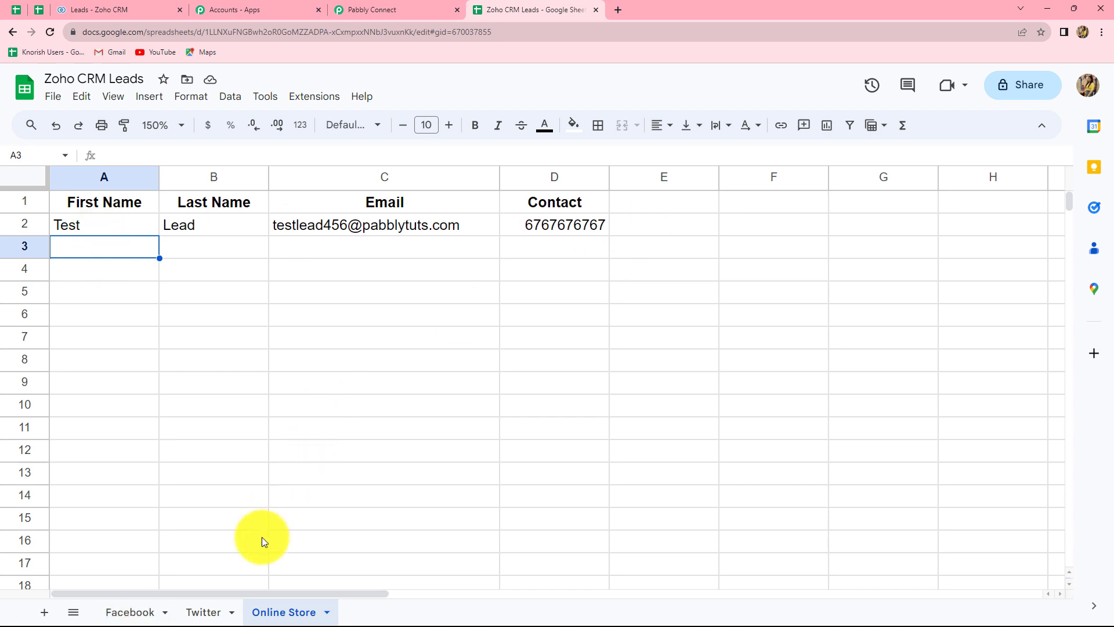
pyautogui.click(206, 615)
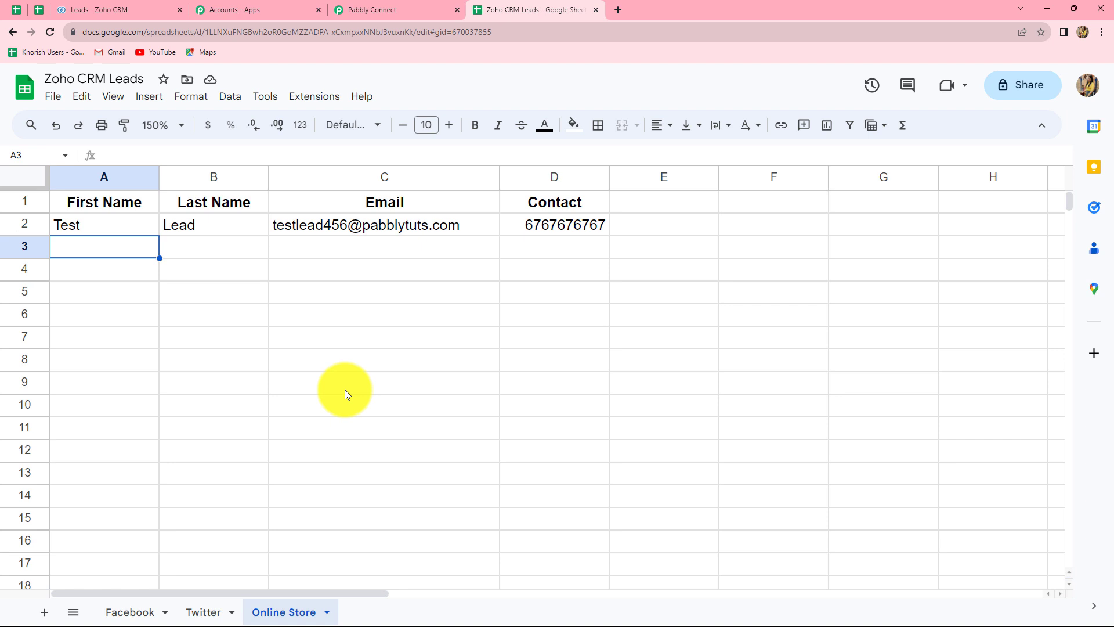
pyautogui.click(113, 6)
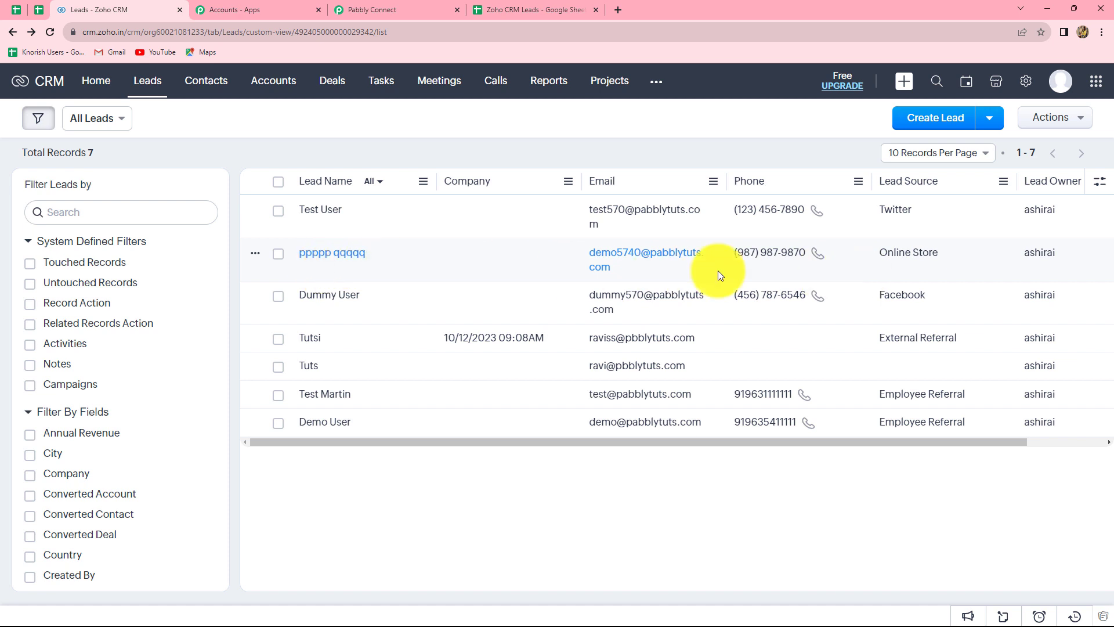
# Compare the Facebook sheet's lead row with the existing Zoho CRM leads.
pyautogui.click(529, 8)
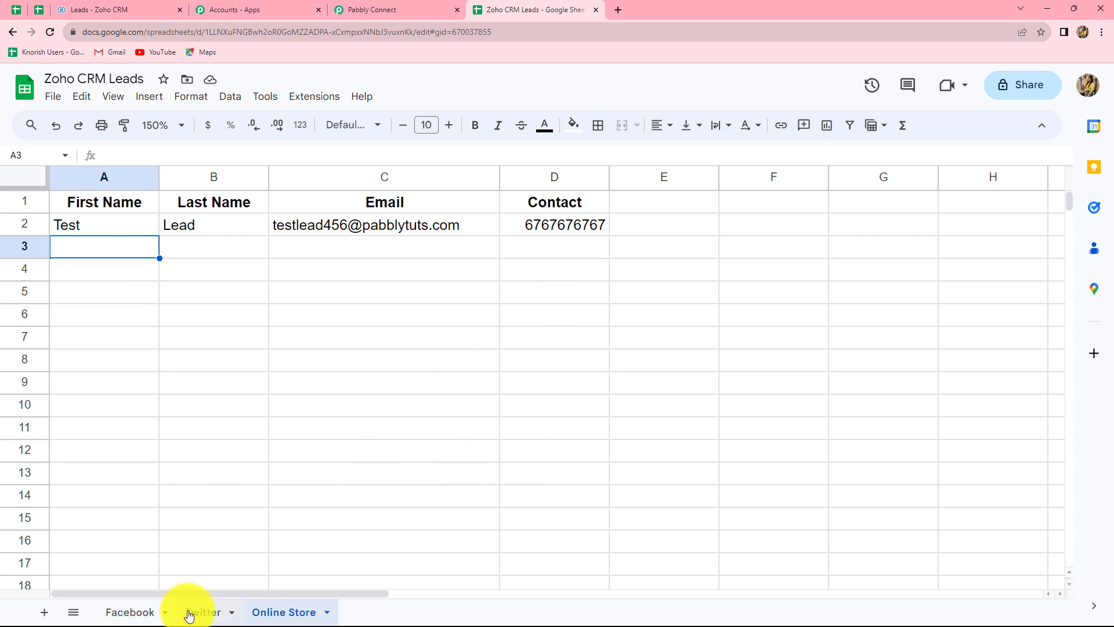
pyautogui.click(129, 612)
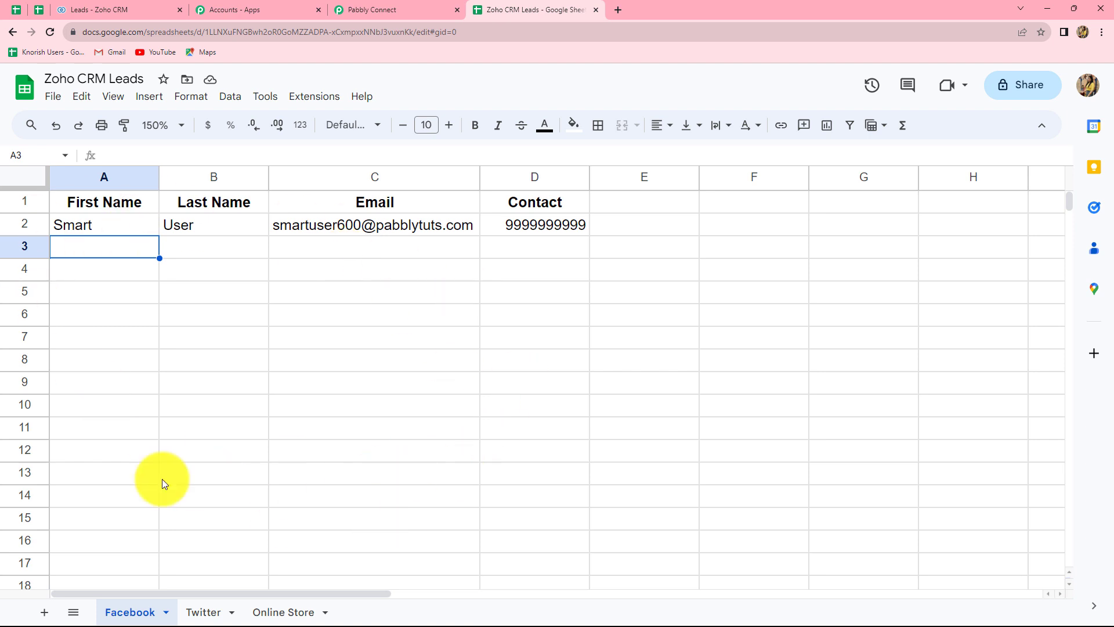
pyautogui.click(82, 10)
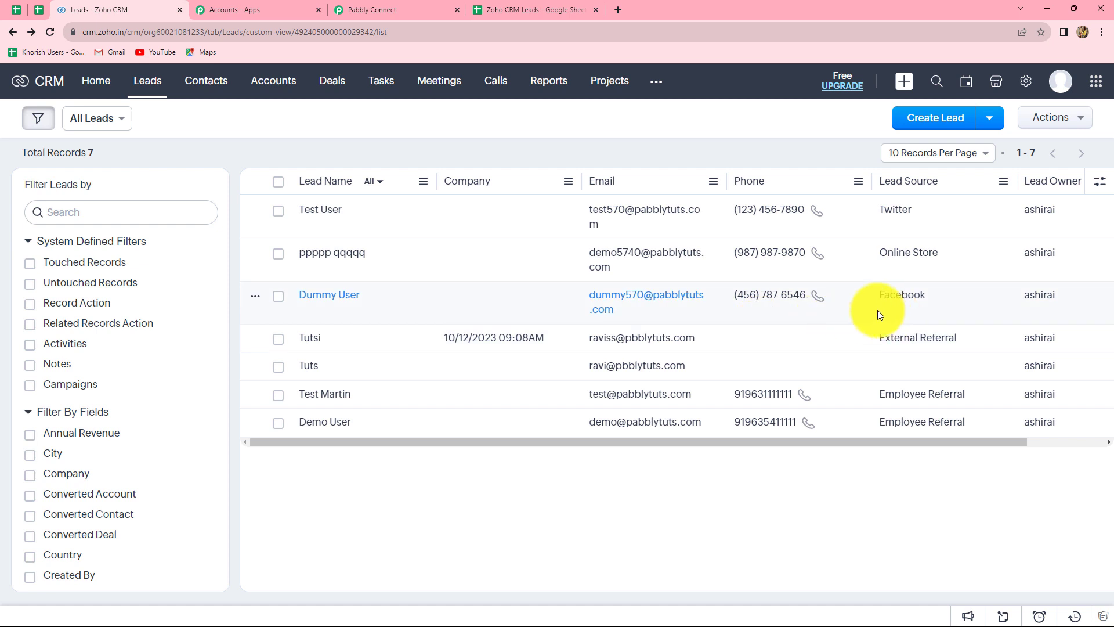
# Check the Twitter sheet's lead row against Zoho CRM, then return to cell B9 of the spreadsheet.
pyautogui.click(503, 10)
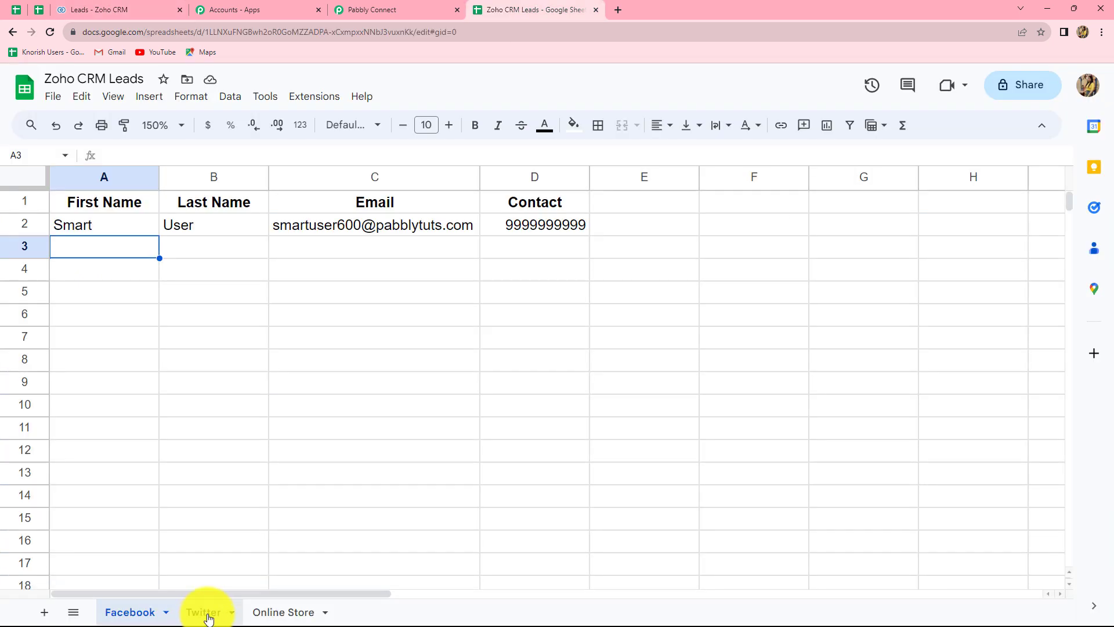
pyautogui.click(206, 613)
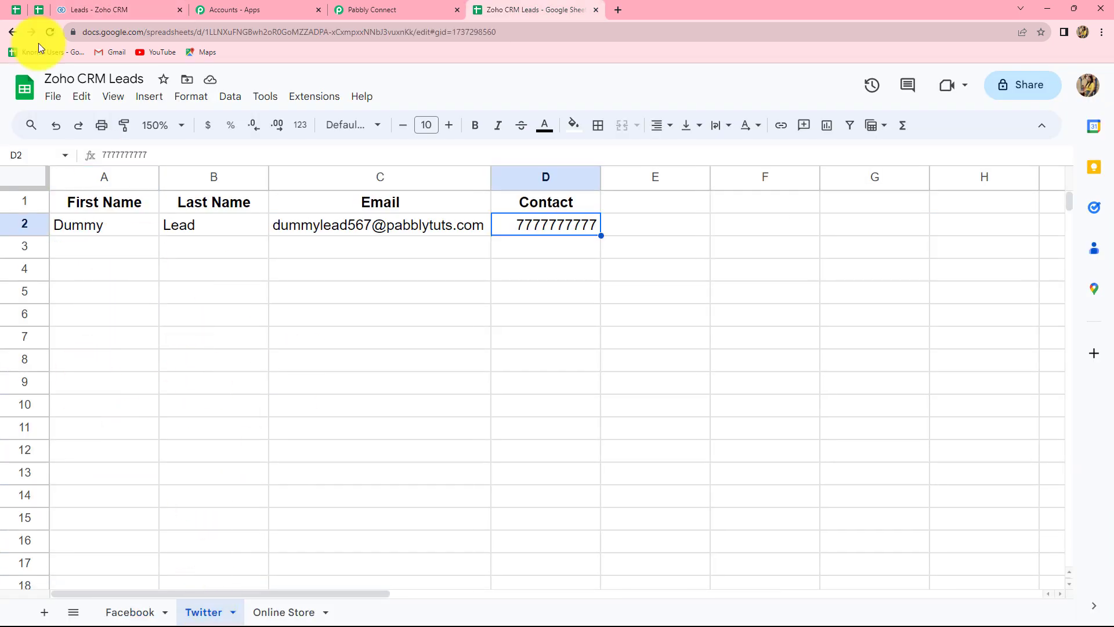
pyautogui.click(100, 7)
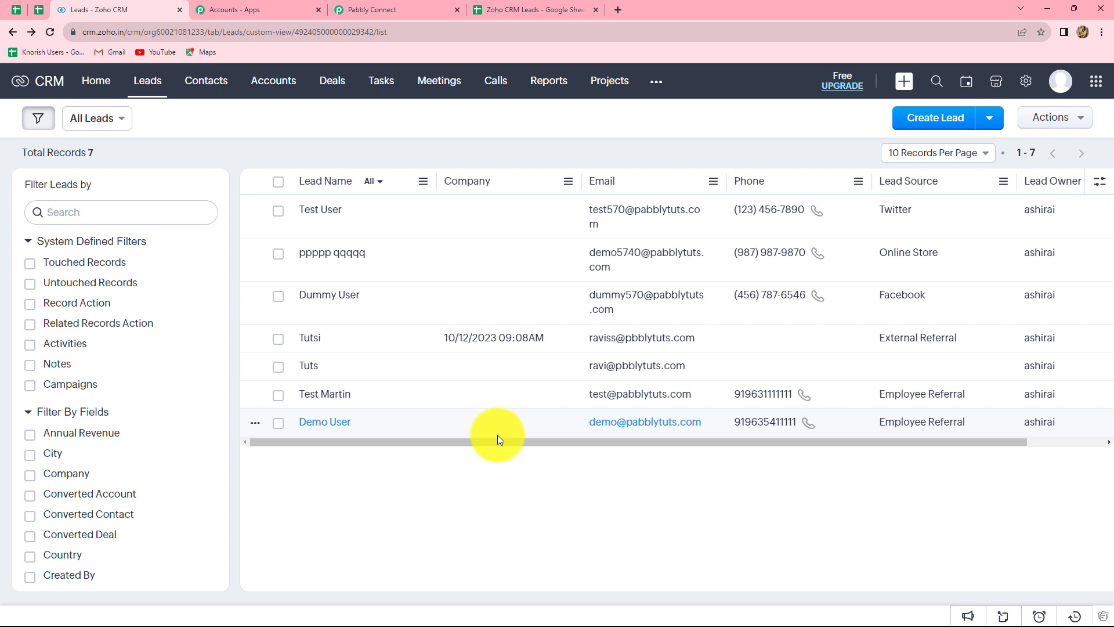
pyautogui.click(535, 7)
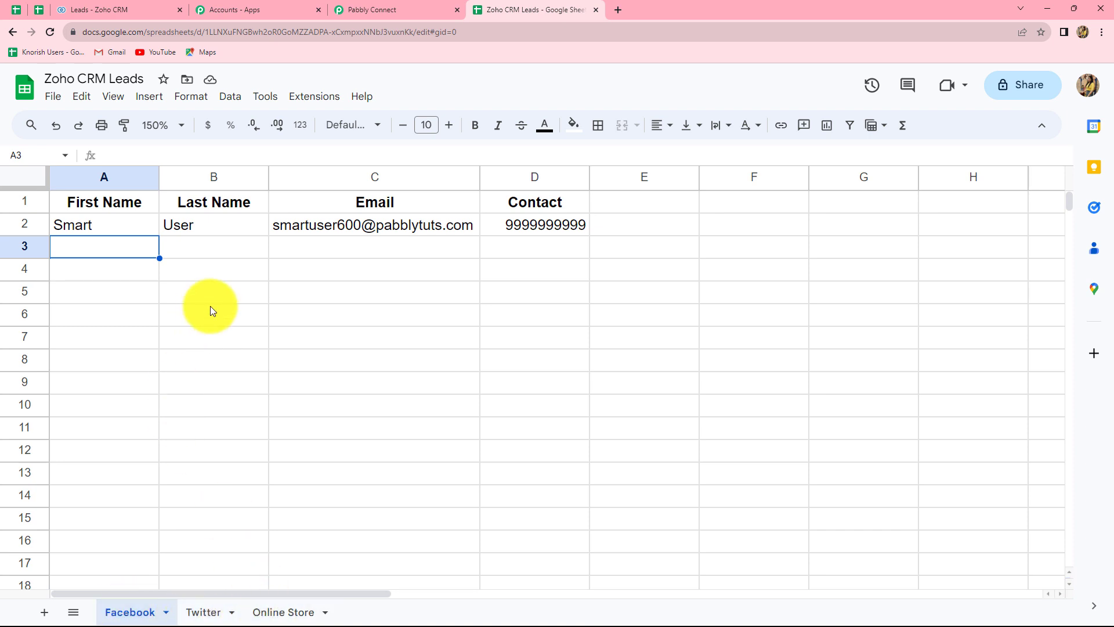
pyautogui.click(169, 383)
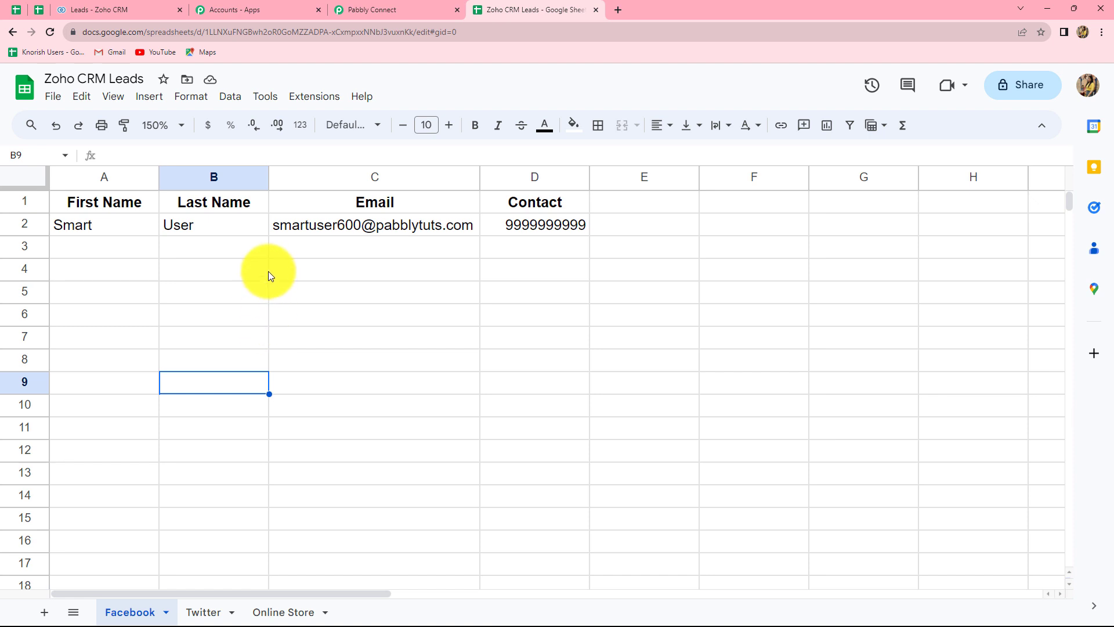
# Search the Add-ons Marketplace for Pabbly Connect Webhooks and confirm it shows Installed.
pyautogui.click(294, 97)
pyautogui.moveTo(315, 129)
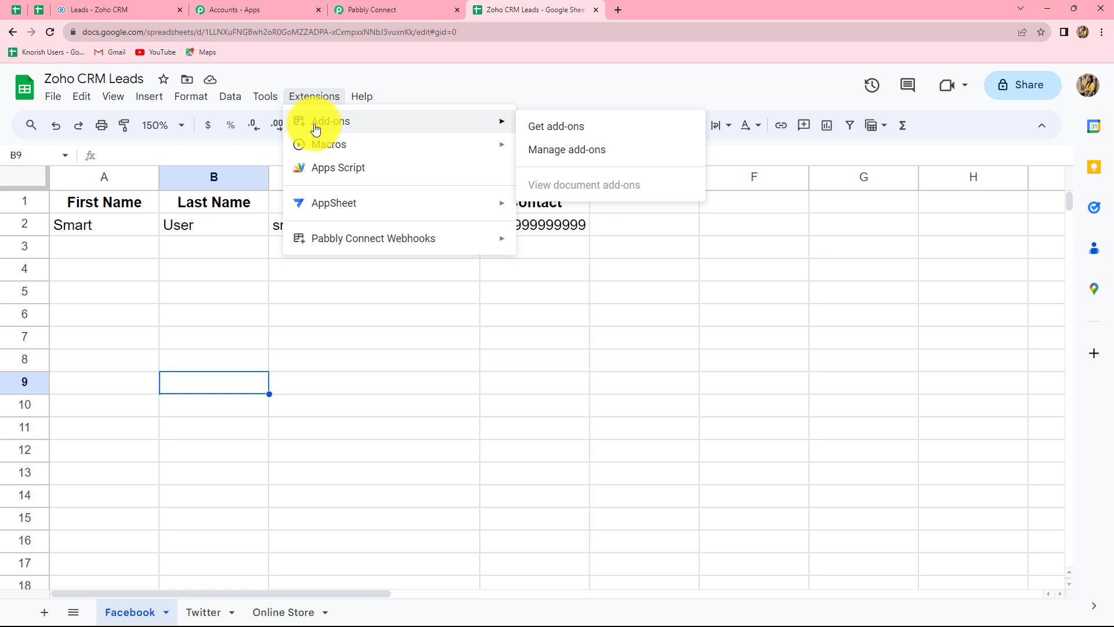
pyautogui.click(551, 129)
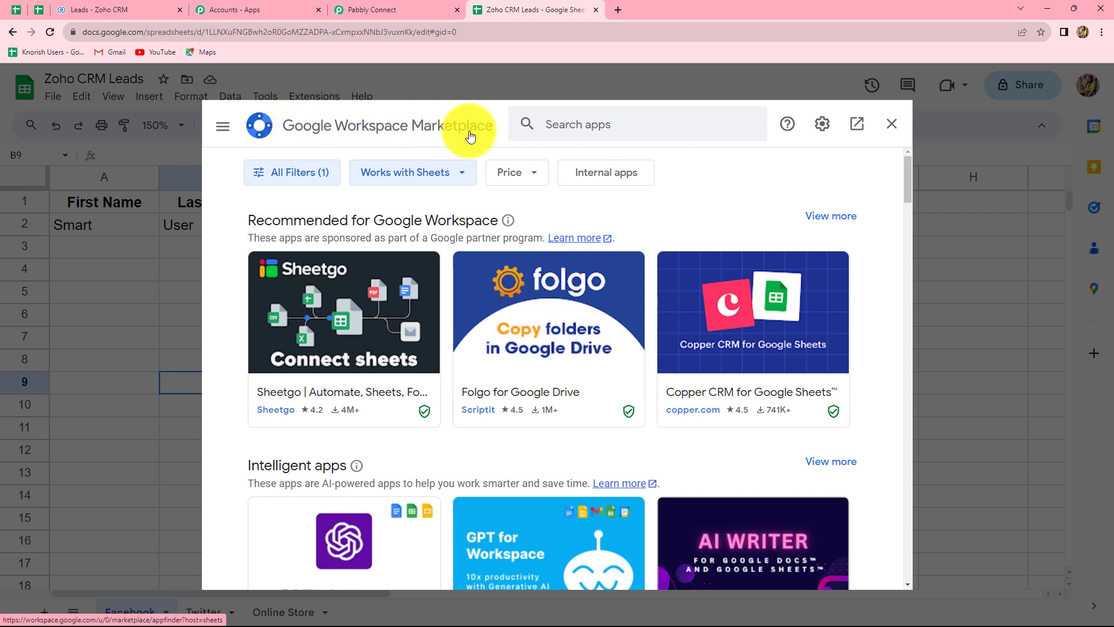
pyautogui.click(549, 120)
pyautogui.write('p')
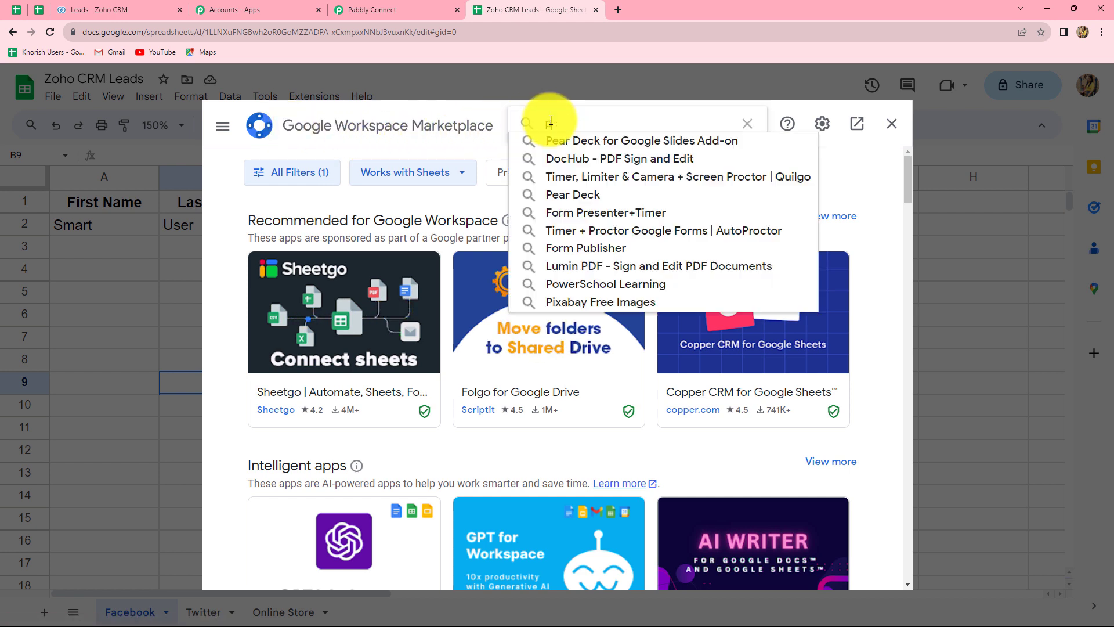
pyautogui.write('abb')
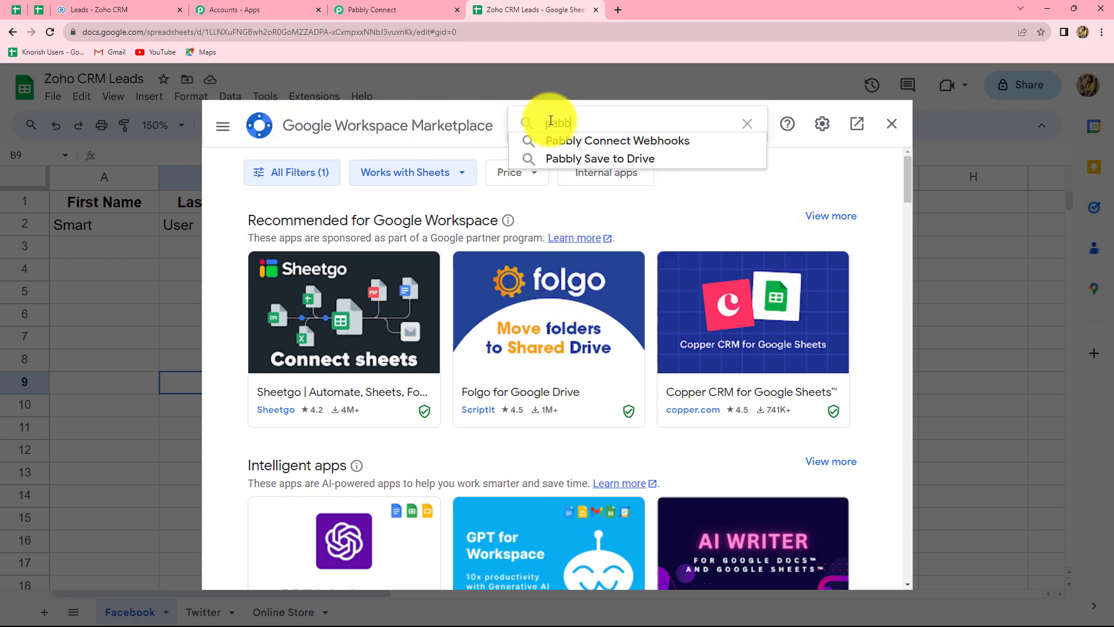
pyautogui.click(690, 143)
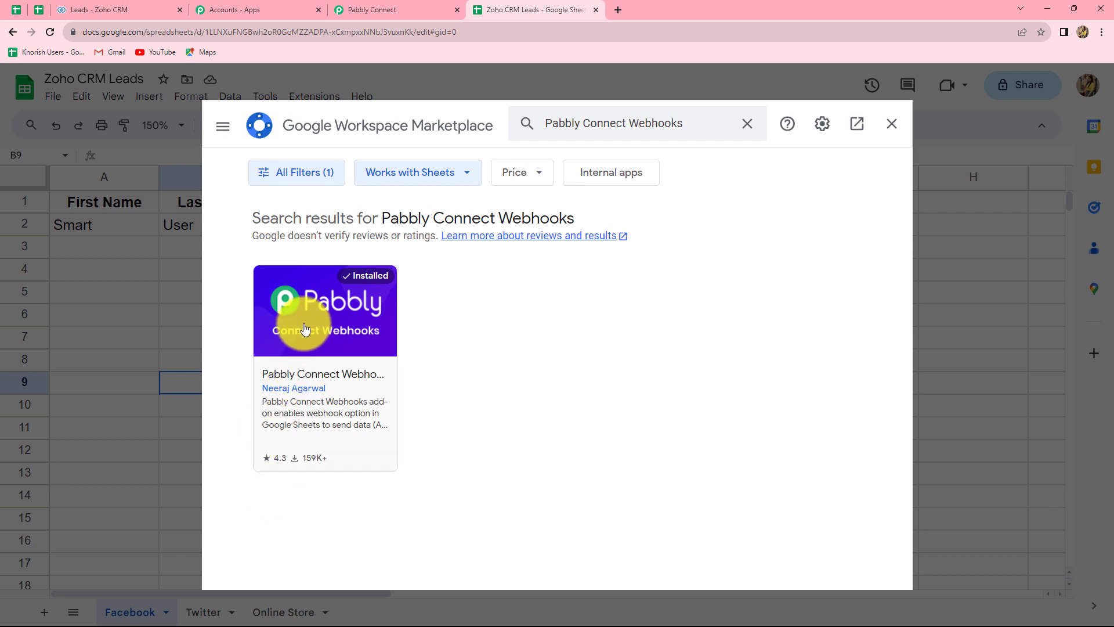
# Close the Marketplace and reload the Zoho CRM Leads spreadsheet.
pyautogui.click(892, 125)
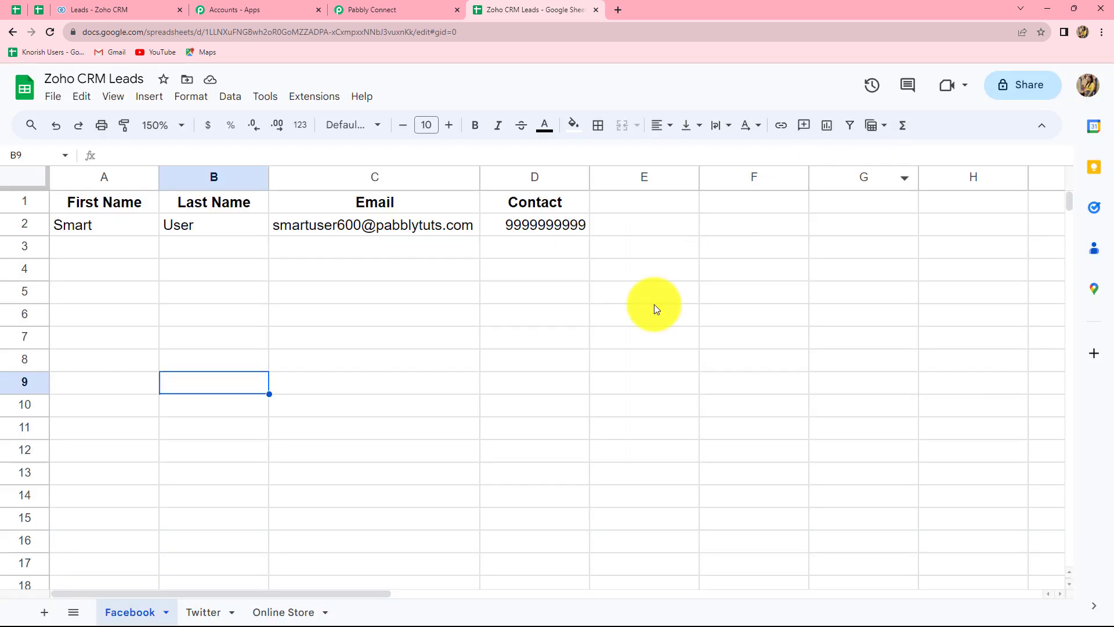
pyautogui.click(50, 31)
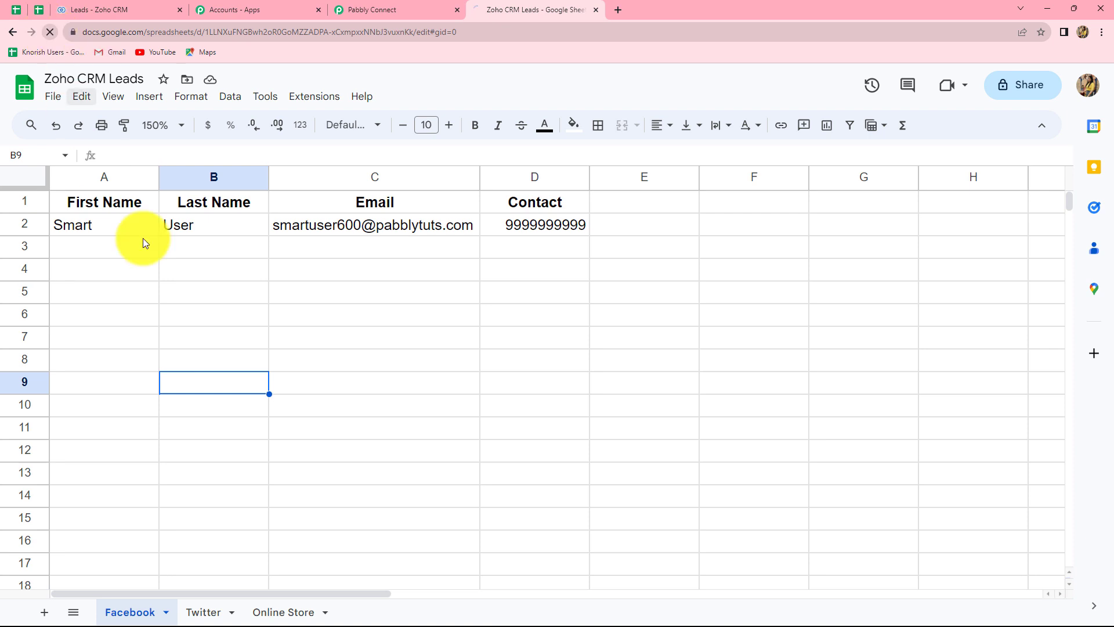
pyautogui.click(174, 127)
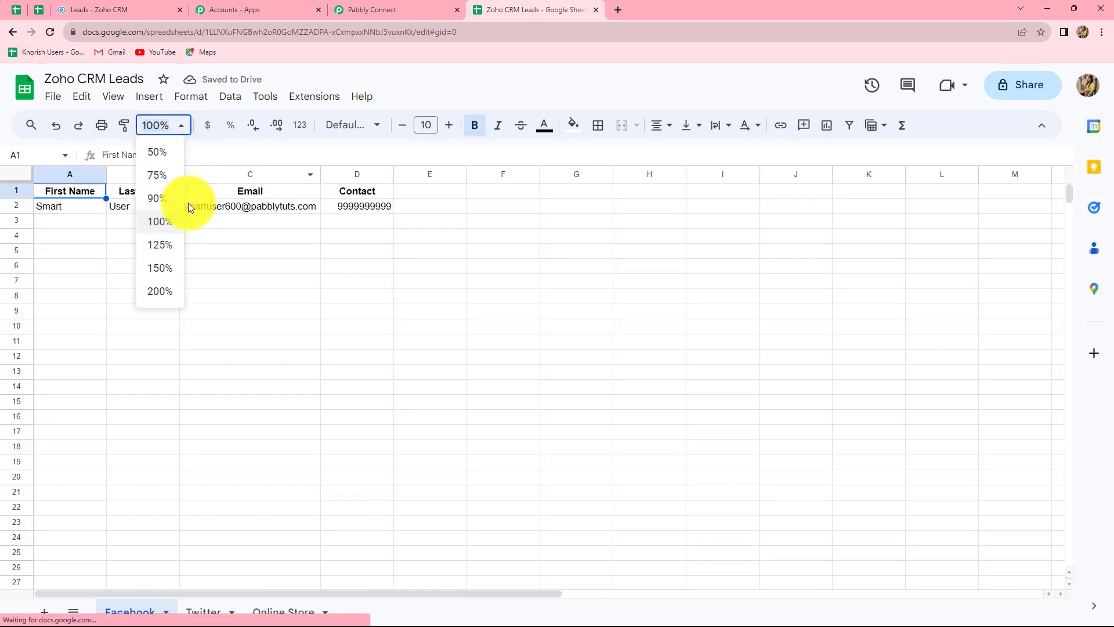
# Zoom the sheet to 150% and open Pabbly Connect Webhooks Initial Setup for the Facebook sheet.
pyautogui.click(164, 268)
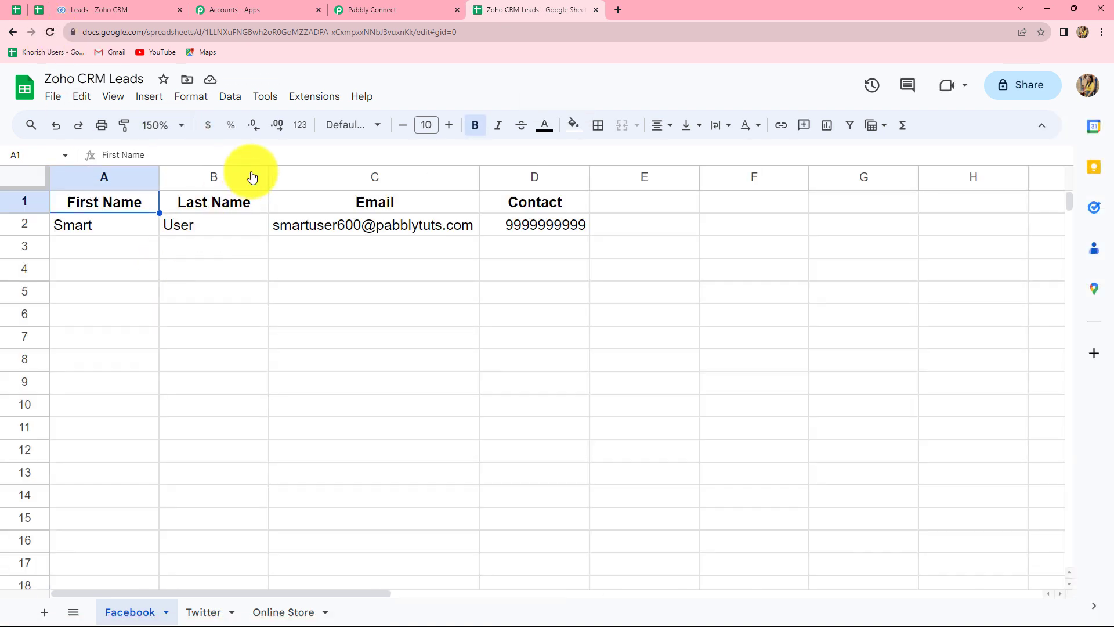
pyautogui.click(293, 289)
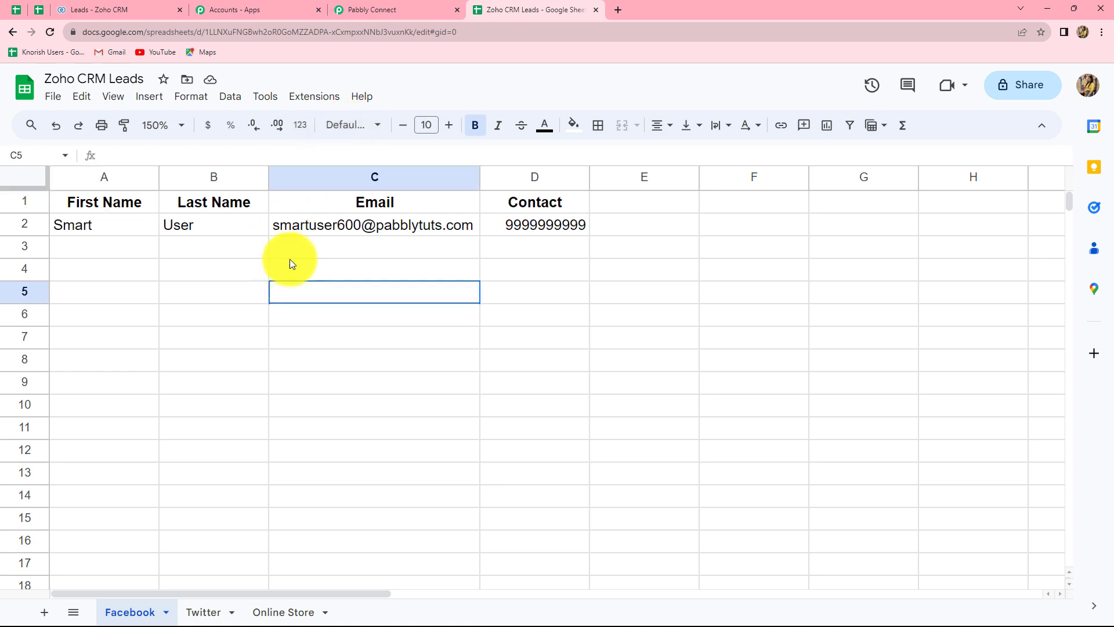
pyautogui.click(314, 97)
pyautogui.moveTo(303, 241)
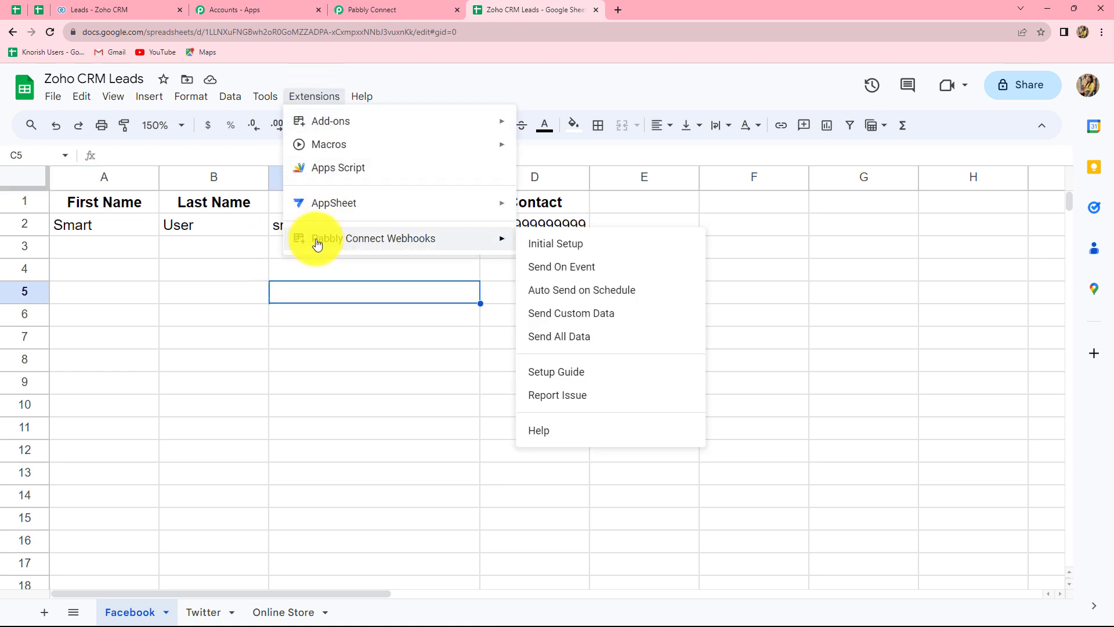
pyautogui.click(577, 247)
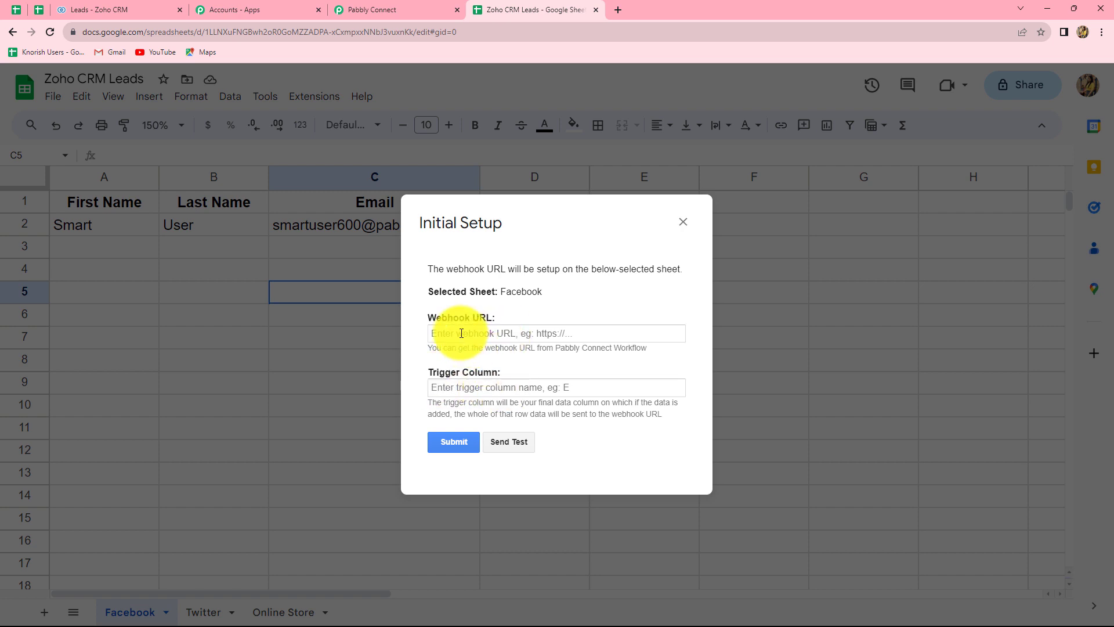
pyautogui.click(366, 8)
# Paste the Pabbly webhook URL into the setup dialog's Webhook URL field.
pyautogui.click(874, 229)
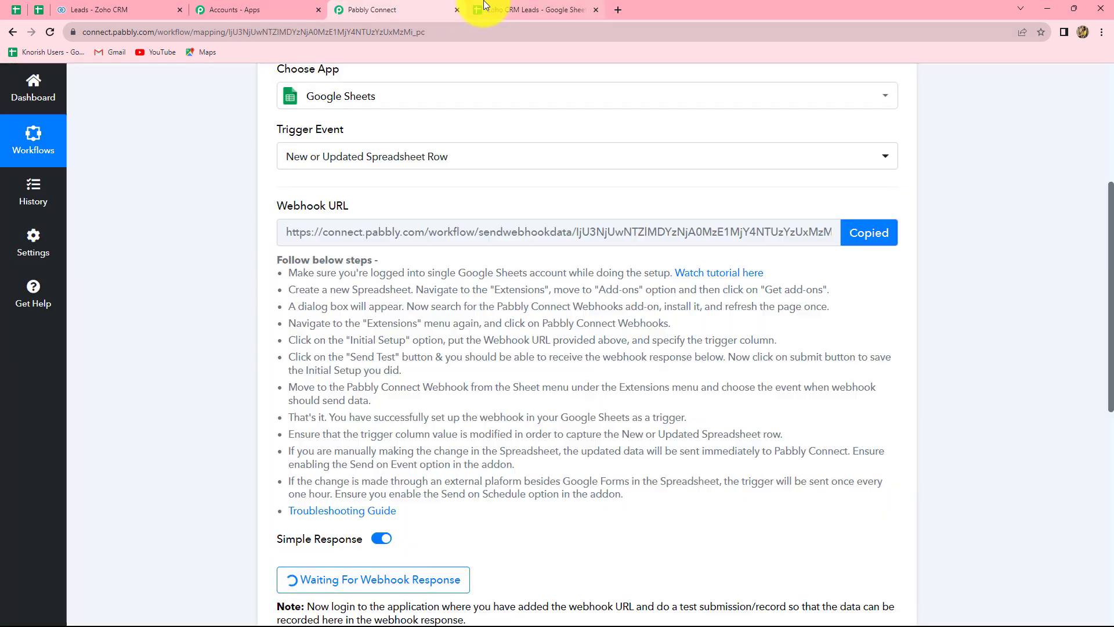
pyautogui.click(484, 10)
pyautogui.click(441, 333)
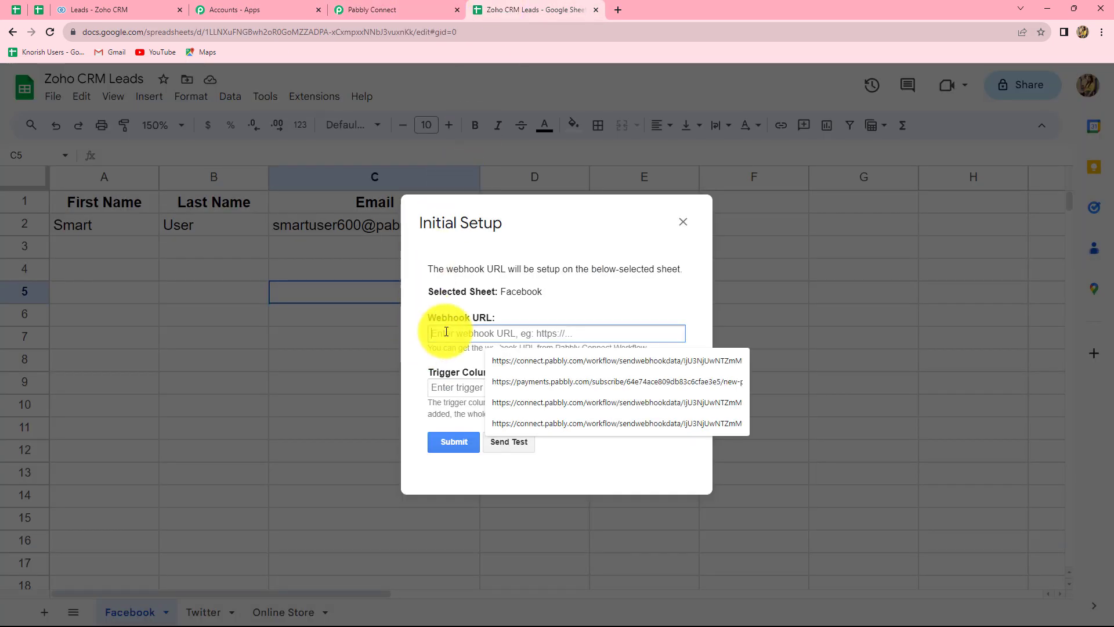
pyautogui.hotkey('ctrl', 'v')
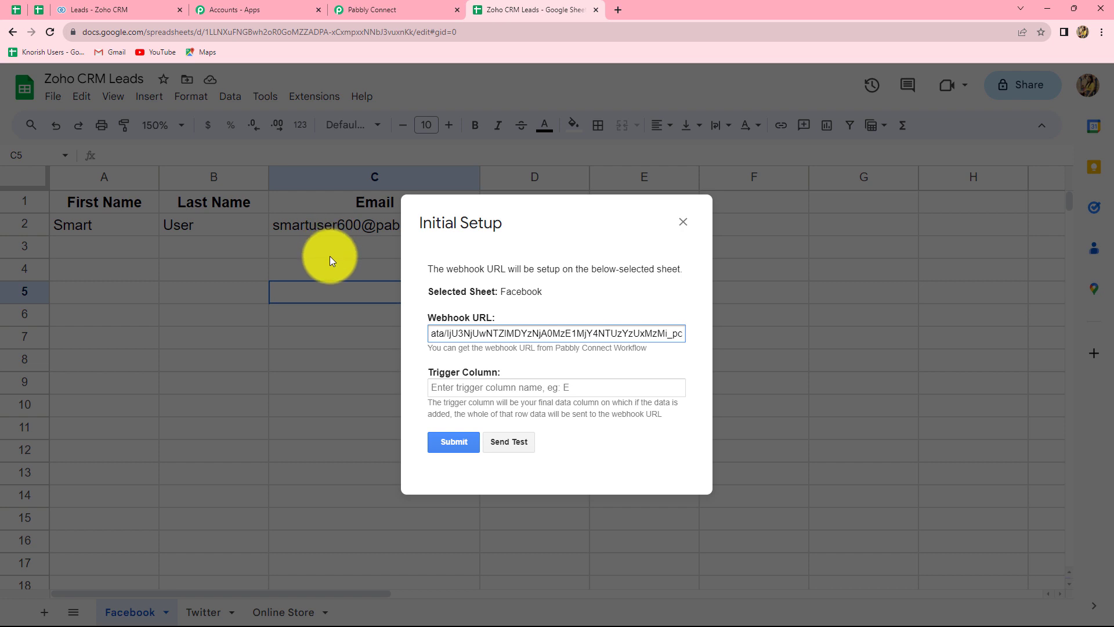
# Enter C as the trigger column, send a test row, and check Pabbly's captured response.
pyautogui.click(466, 388)
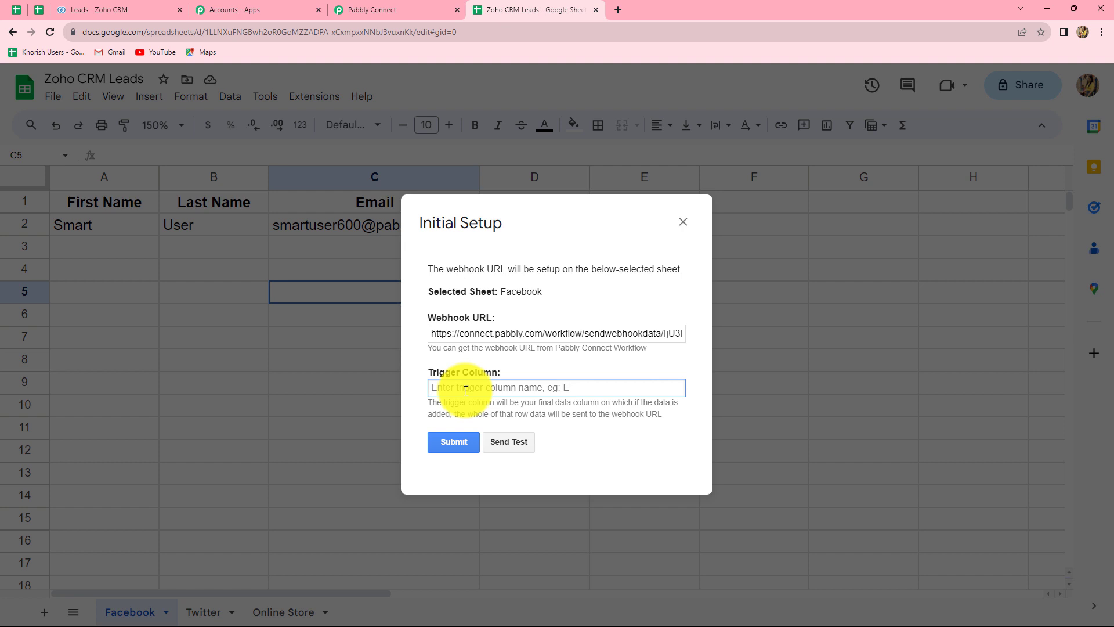
pyautogui.write('C')
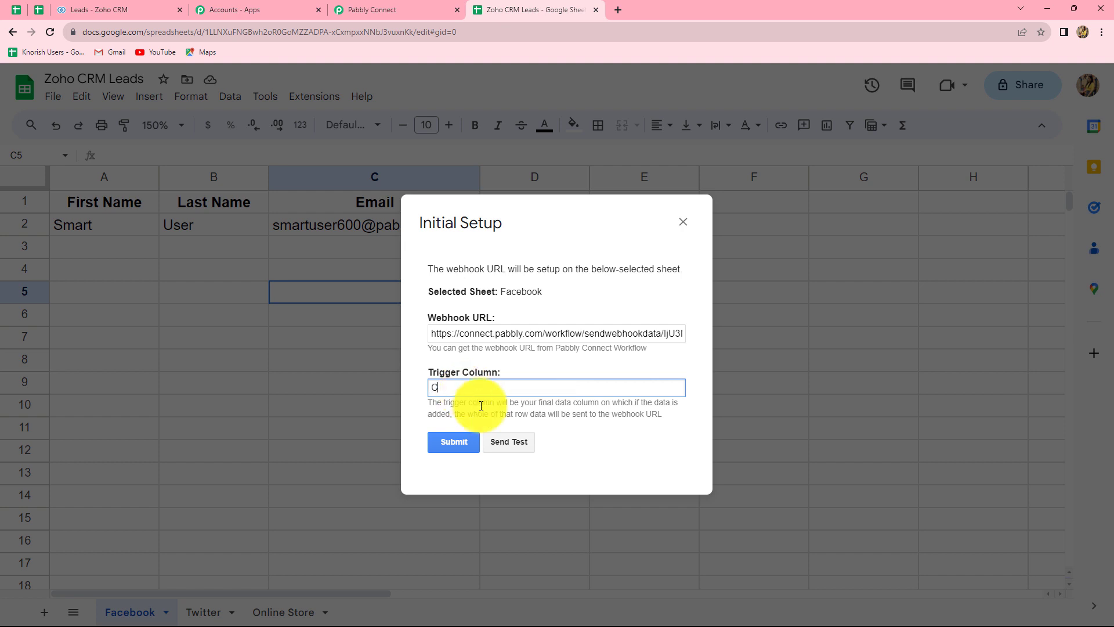
pyautogui.click(511, 442)
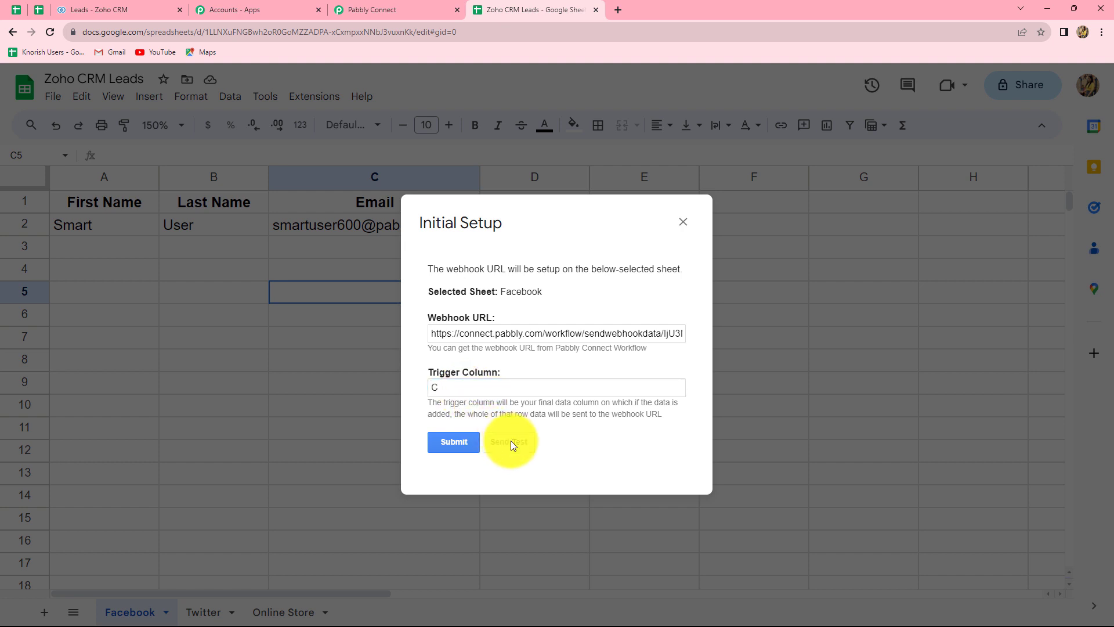
pyautogui.scroll(-1, 555, 439)
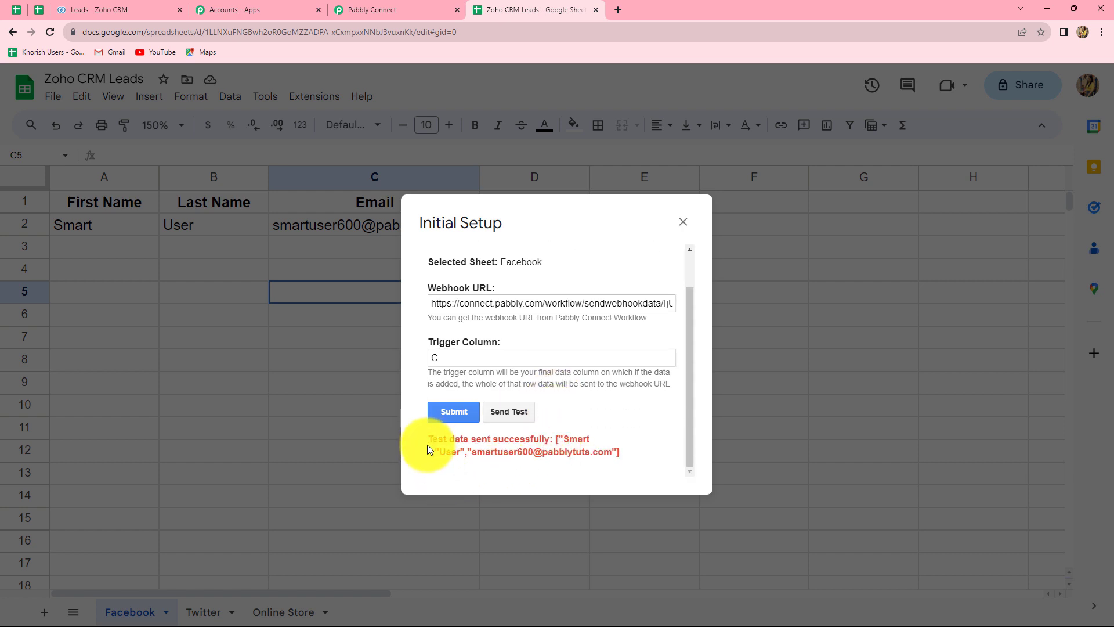
pyautogui.click(683, 223)
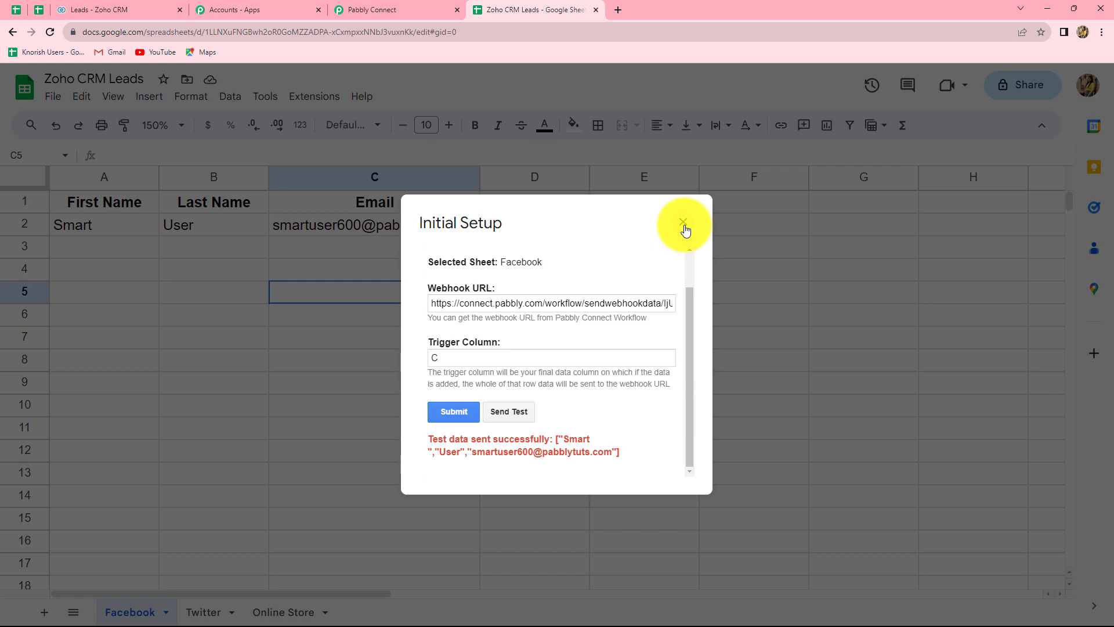
pyautogui.click(392, 11)
pyautogui.scroll(-6, 871, 395)
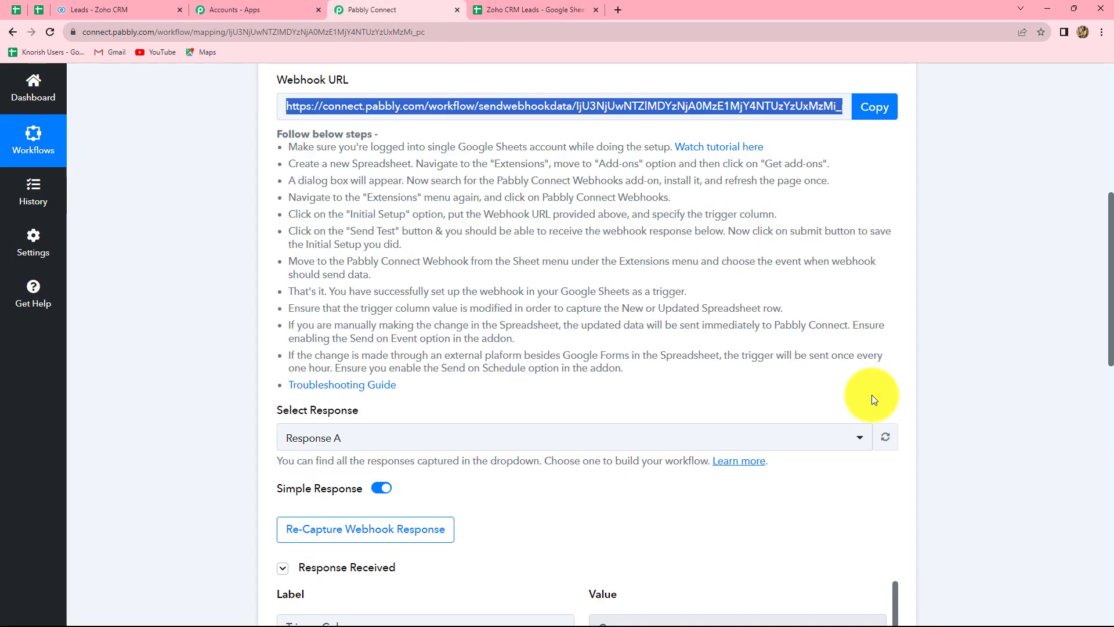
# Scroll through Response A's Facebook row fields, then return to the Zoho CRM Leads spreadsheet.
pyautogui.scroll(-1, 731, 476)
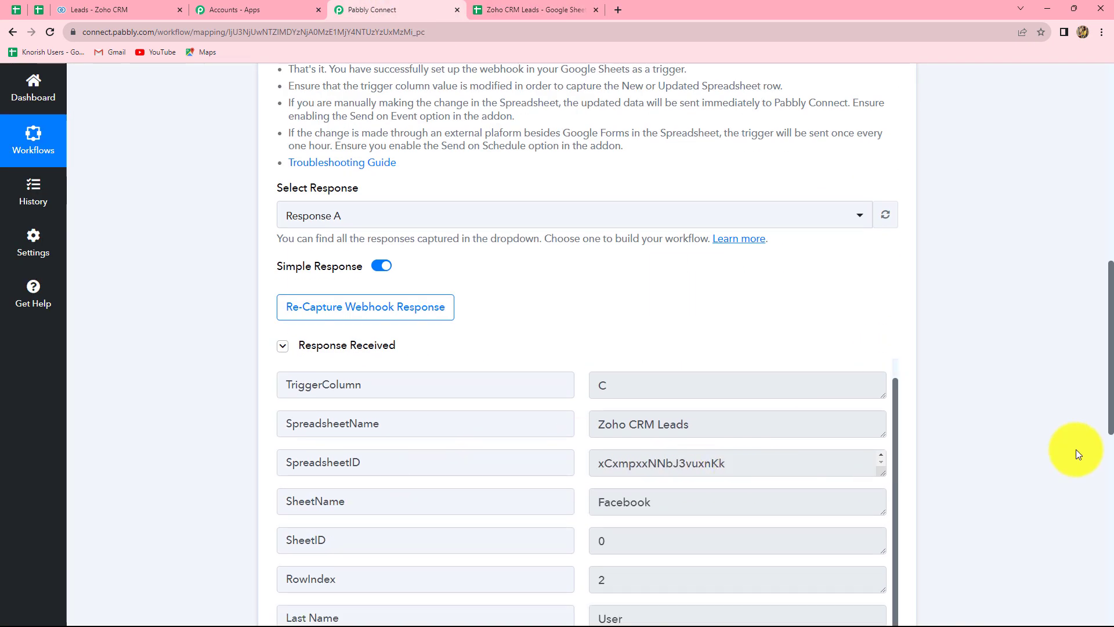
pyautogui.scroll(-5, 1075, 449)
pyautogui.scroll(1, 460, 224)
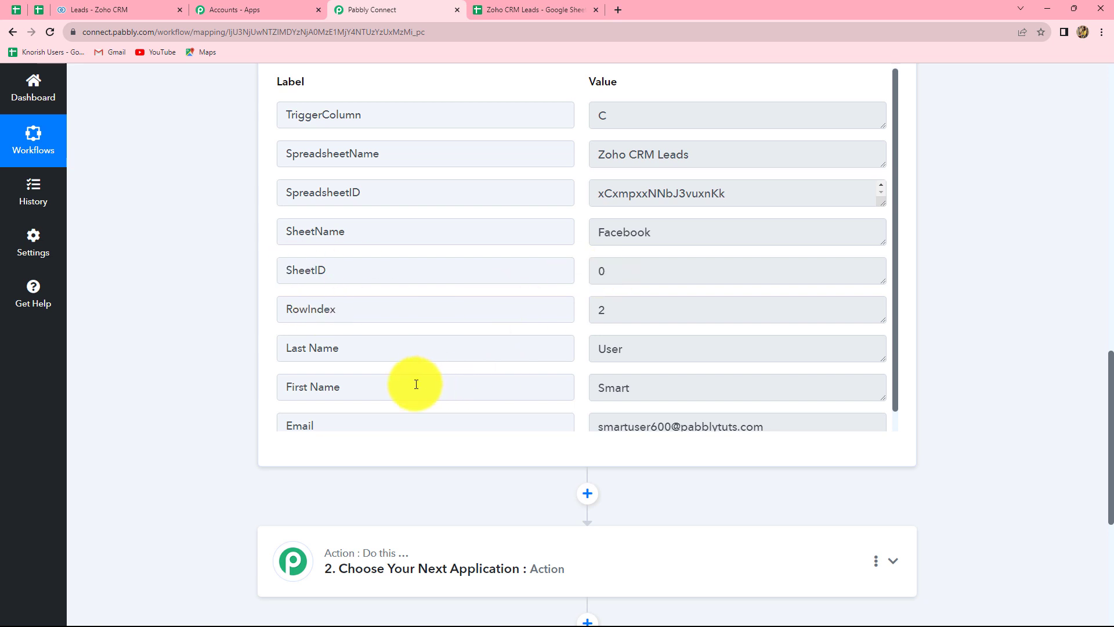
pyautogui.scroll(-1, 442, 372)
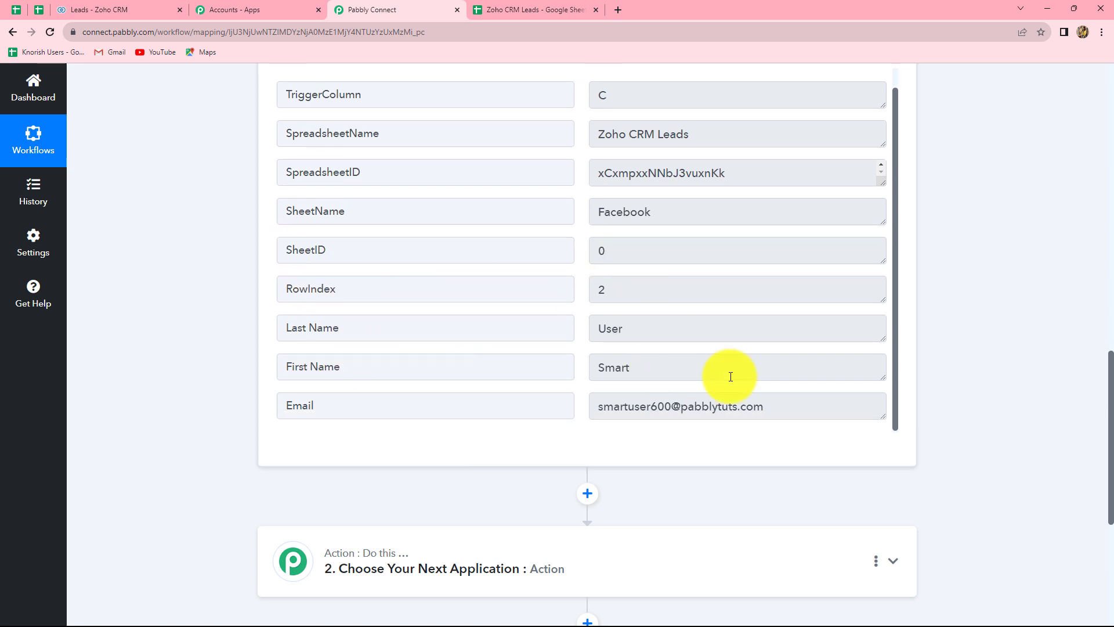
pyautogui.scroll(1, 570, 194)
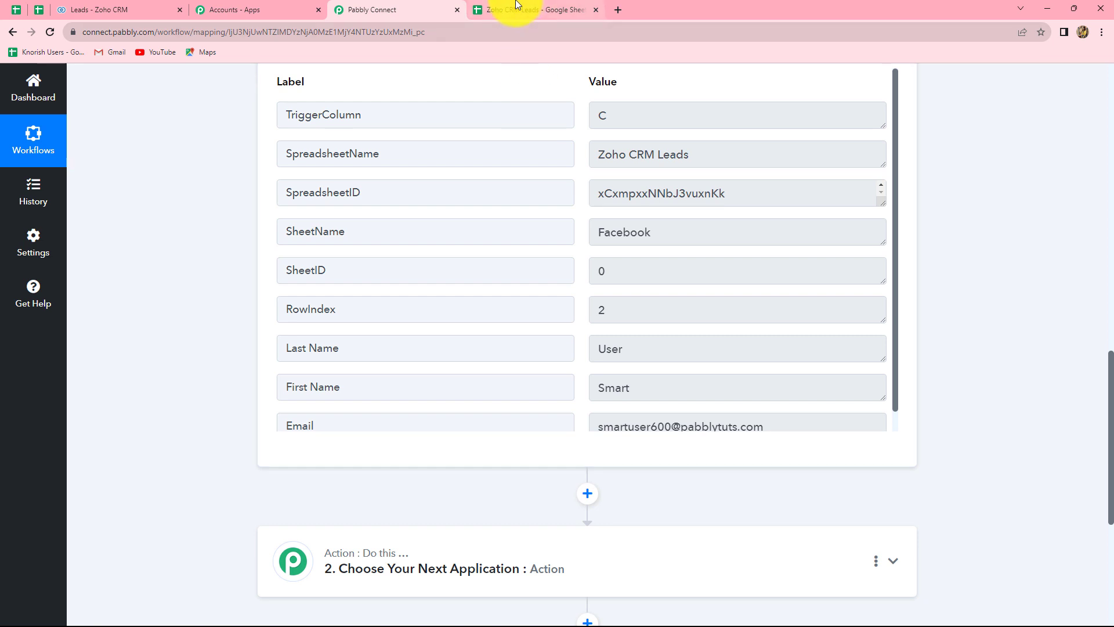
pyautogui.click(517, 10)
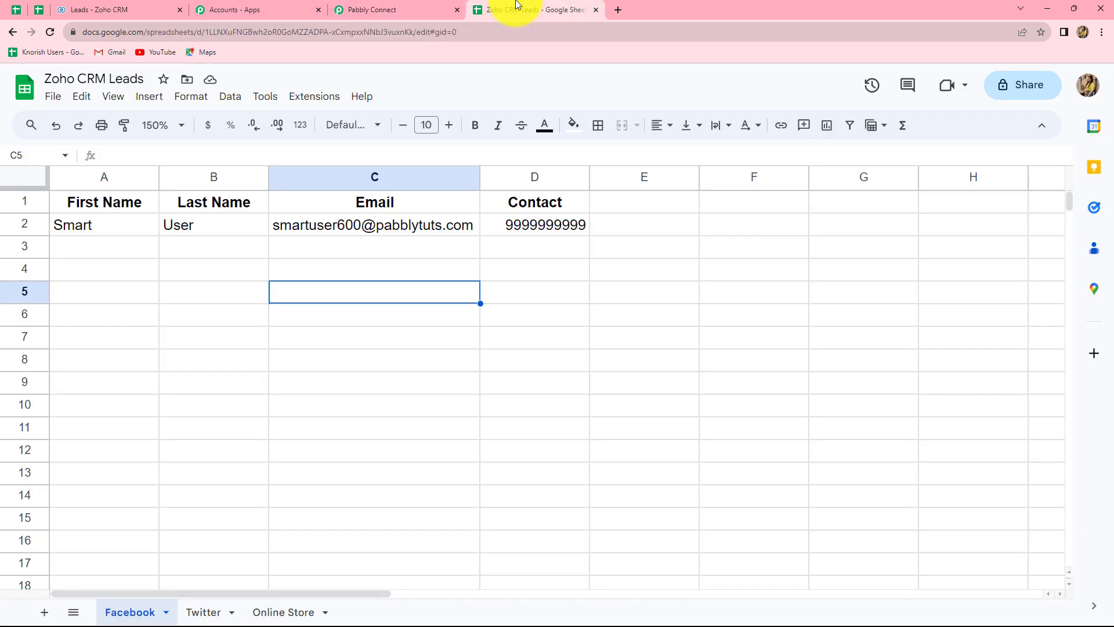
# On the Twitter sheet, open Pabbly Connect Webhooks Initial Setup and paste the webhook URL.
pyautogui.click(206, 613)
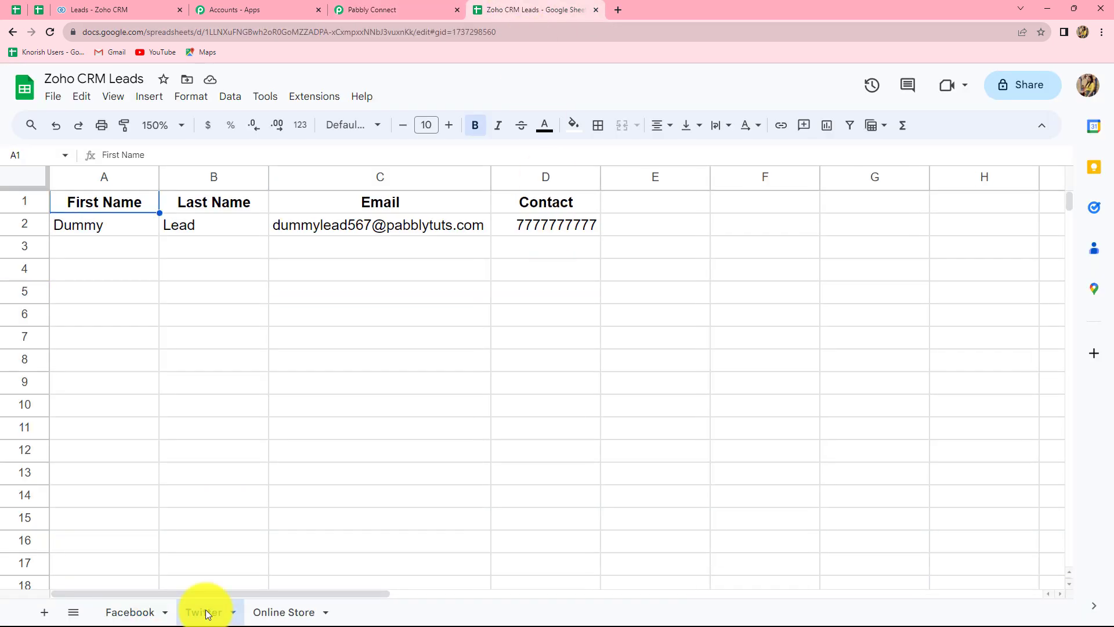
pyautogui.click(302, 101)
pyautogui.moveTo(360, 239)
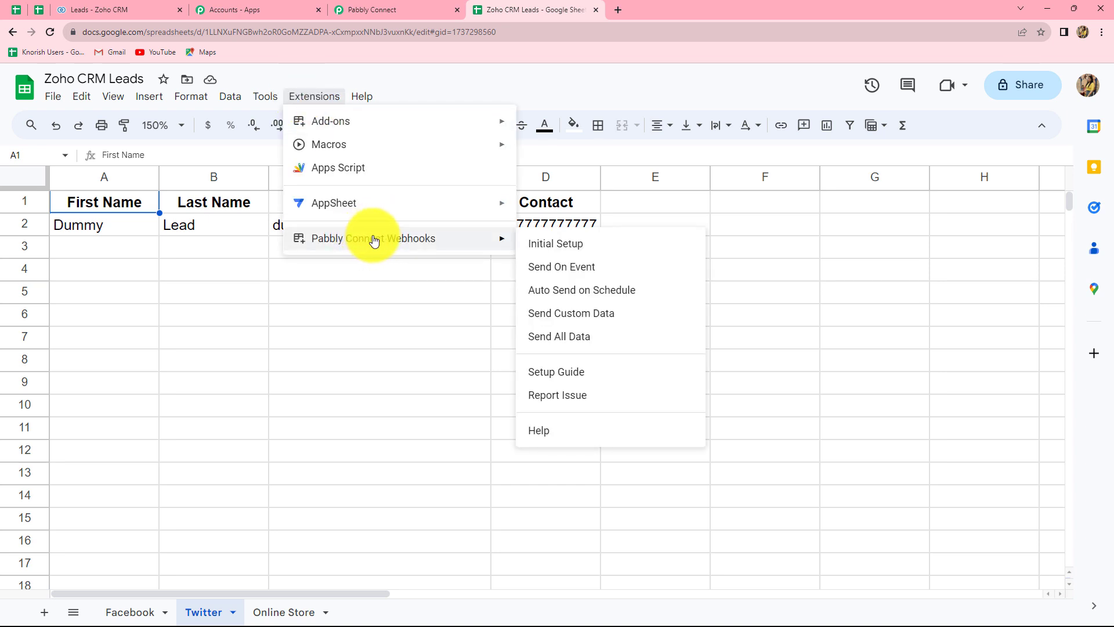
pyautogui.click(558, 254)
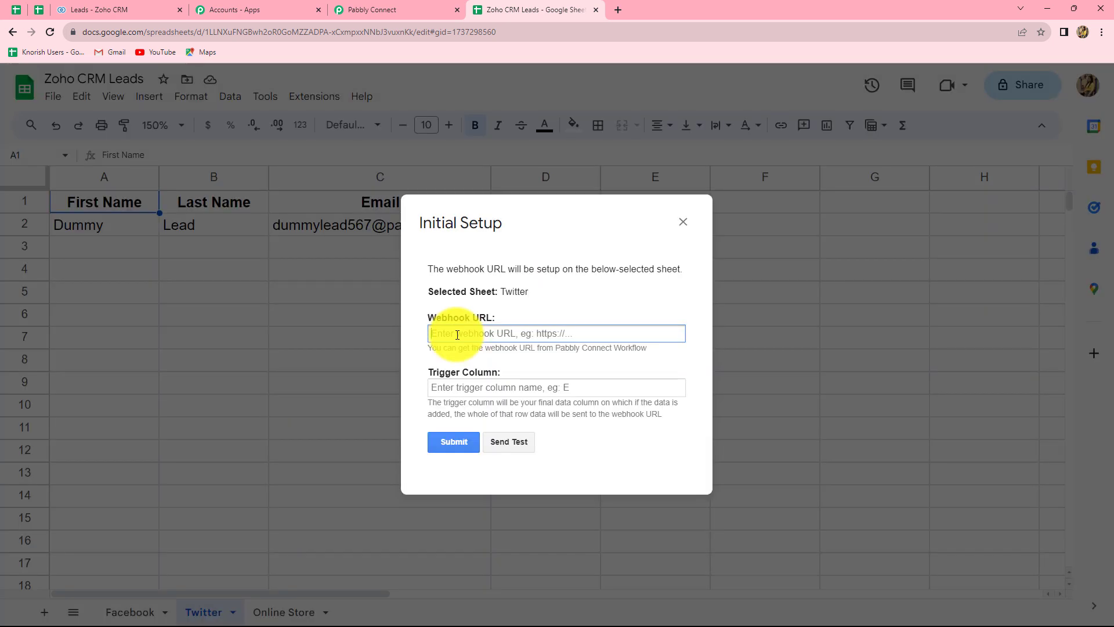
pyautogui.hotkey('ctrl', 'v')
# Set trigger column C, submit the Twitter setup, and move to the Online Store sheet.
pyautogui.click(453, 387)
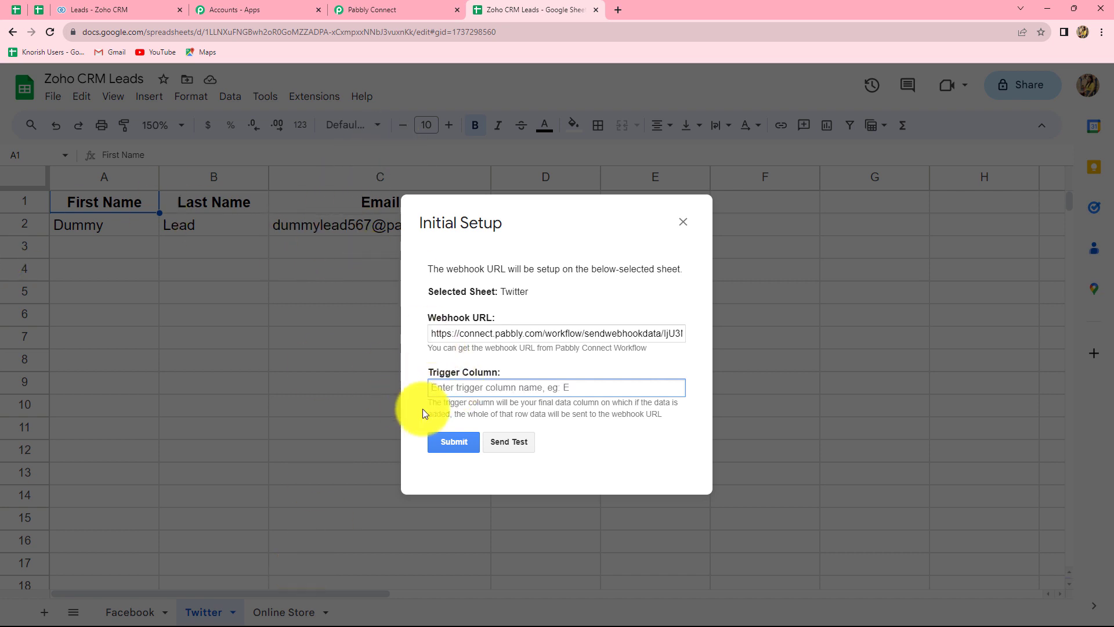
pyautogui.write('C')
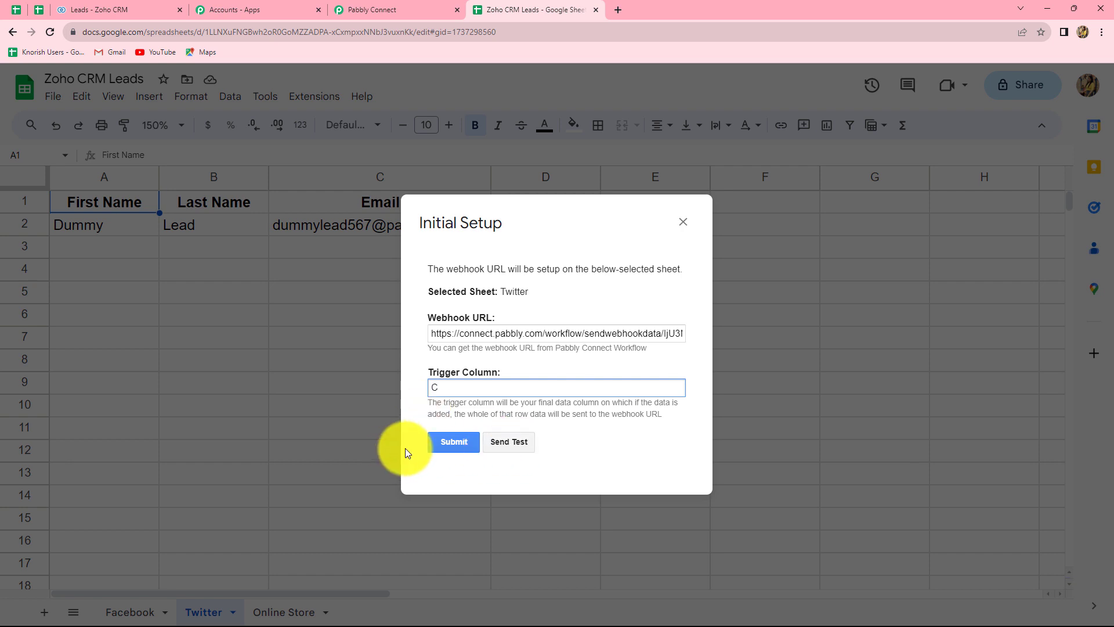
pyautogui.click(436, 443)
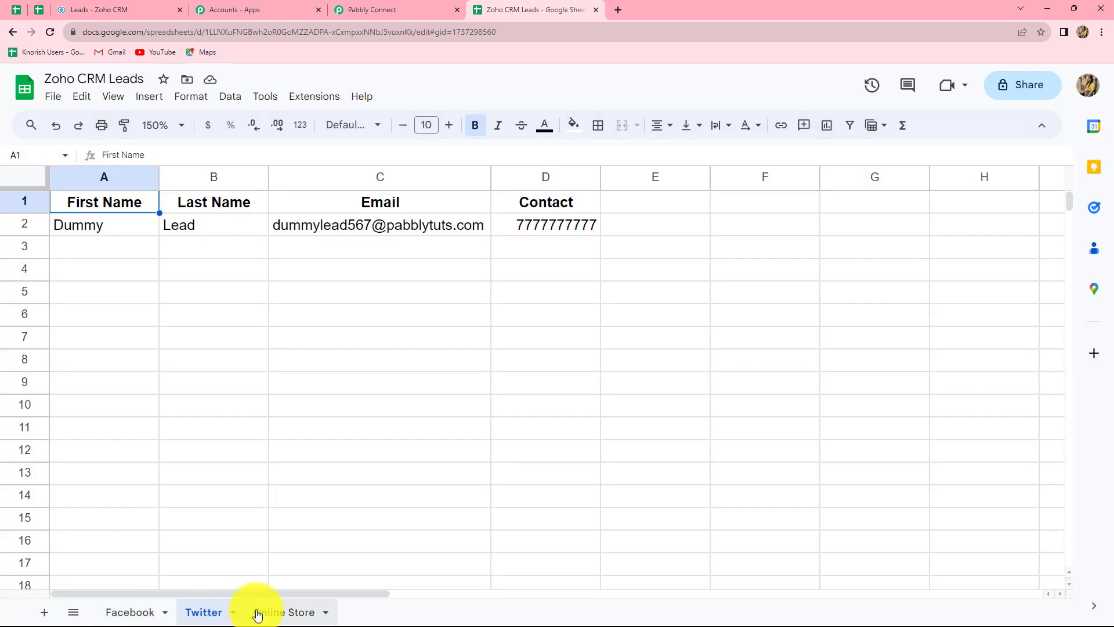
pyautogui.click(276, 613)
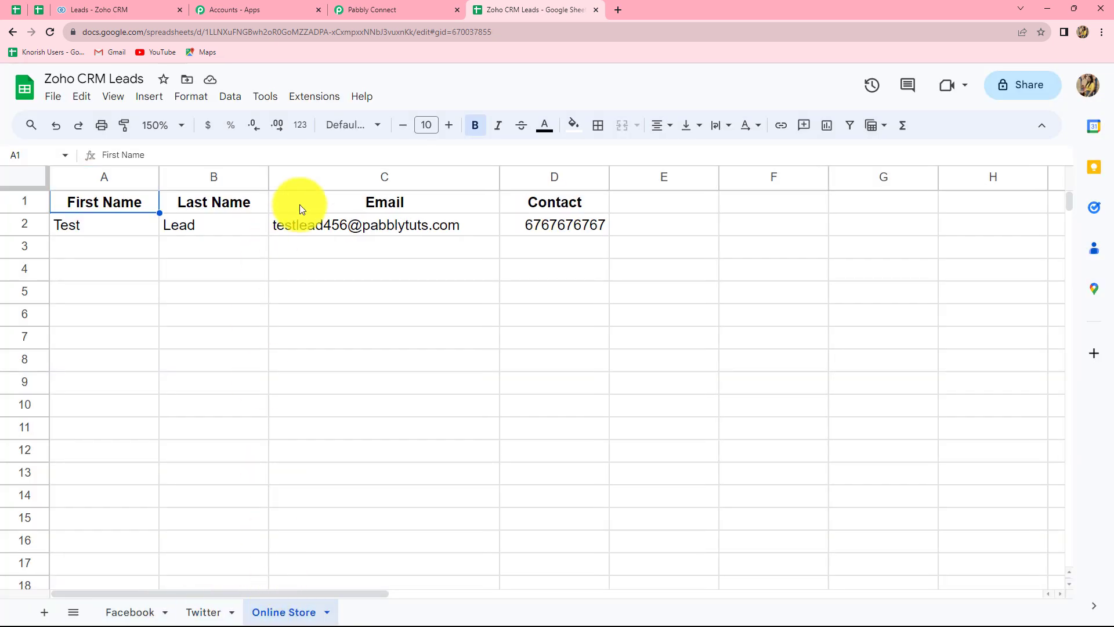
# Configure the Online Store sheet's webhook with the pasted Pabbly URL and trigger column C.
pyautogui.click(319, 102)
pyautogui.moveTo(375, 241)
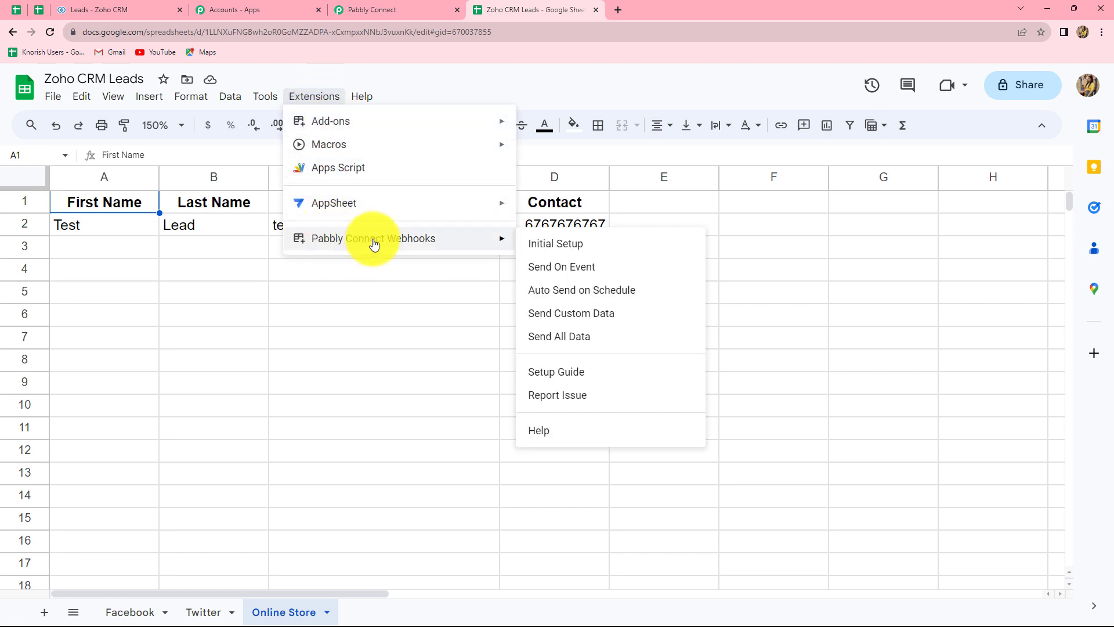
pyautogui.click(553, 243)
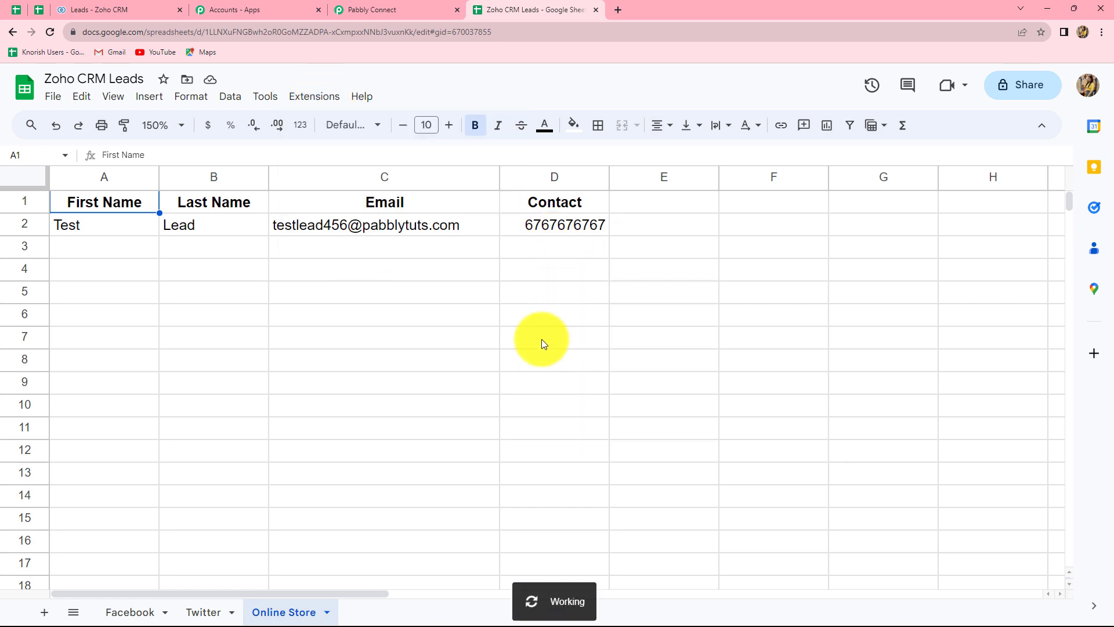
pyautogui.click(445, 328)
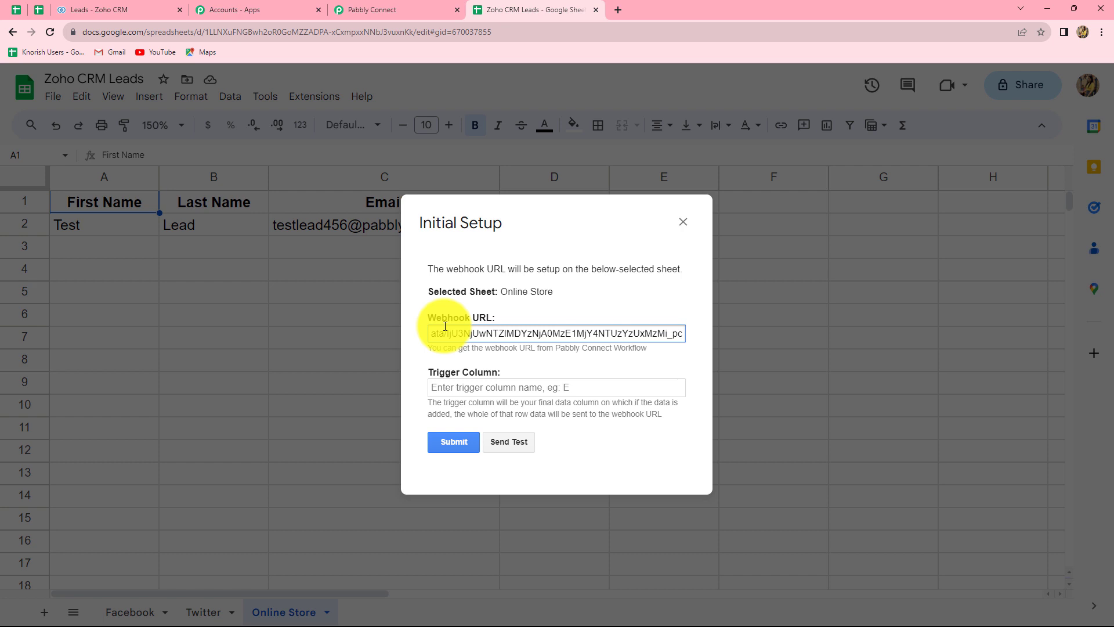
pyautogui.click(444, 381)
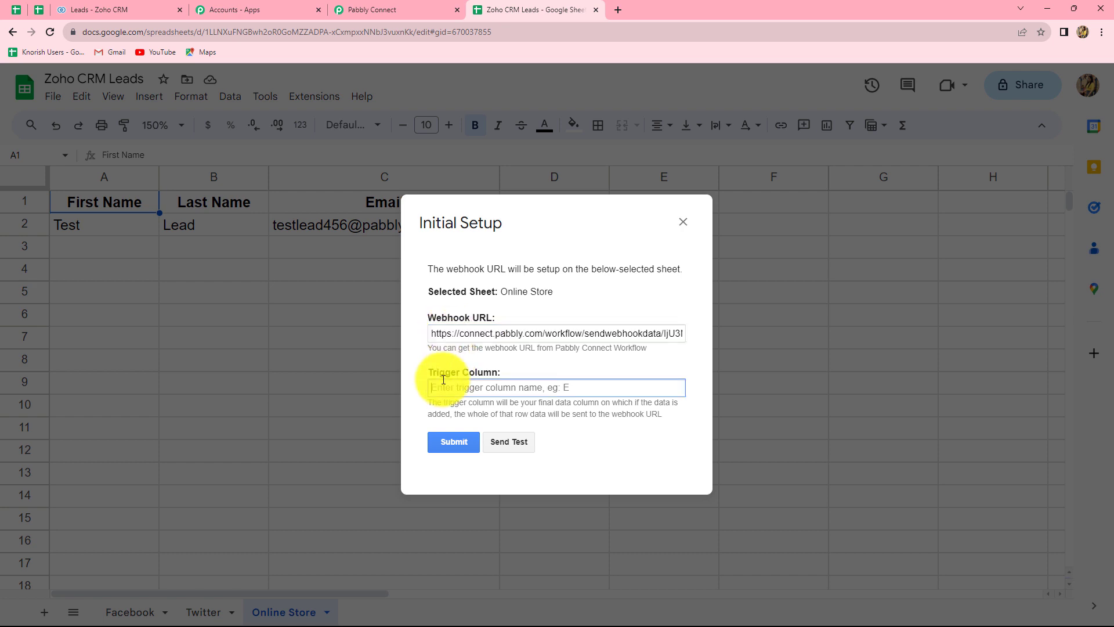
pyautogui.write('C')
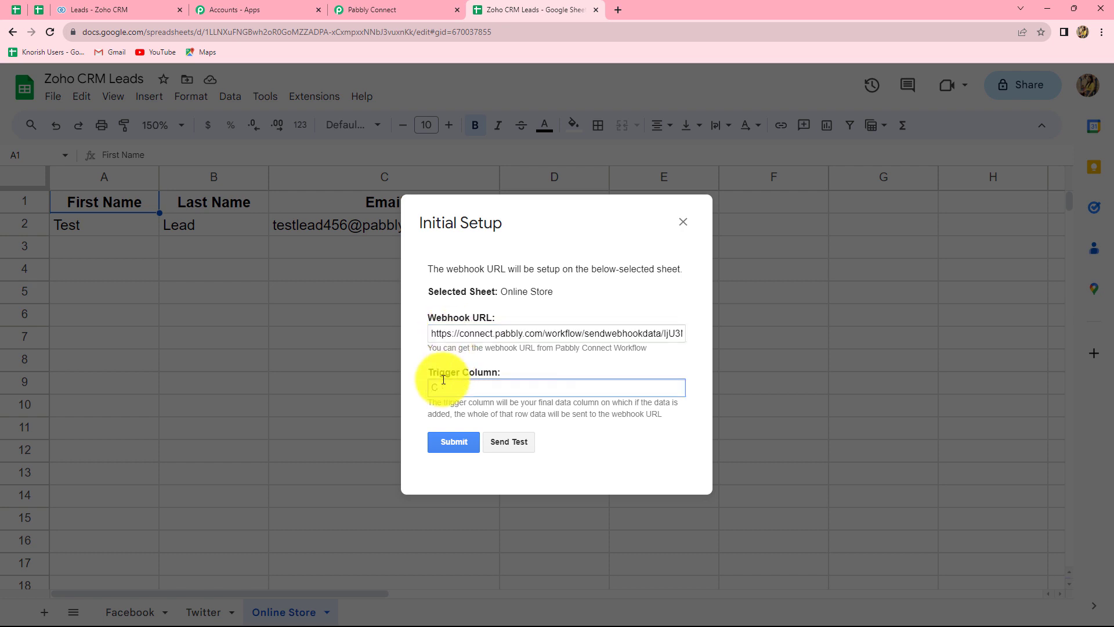
pyautogui.click(458, 444)
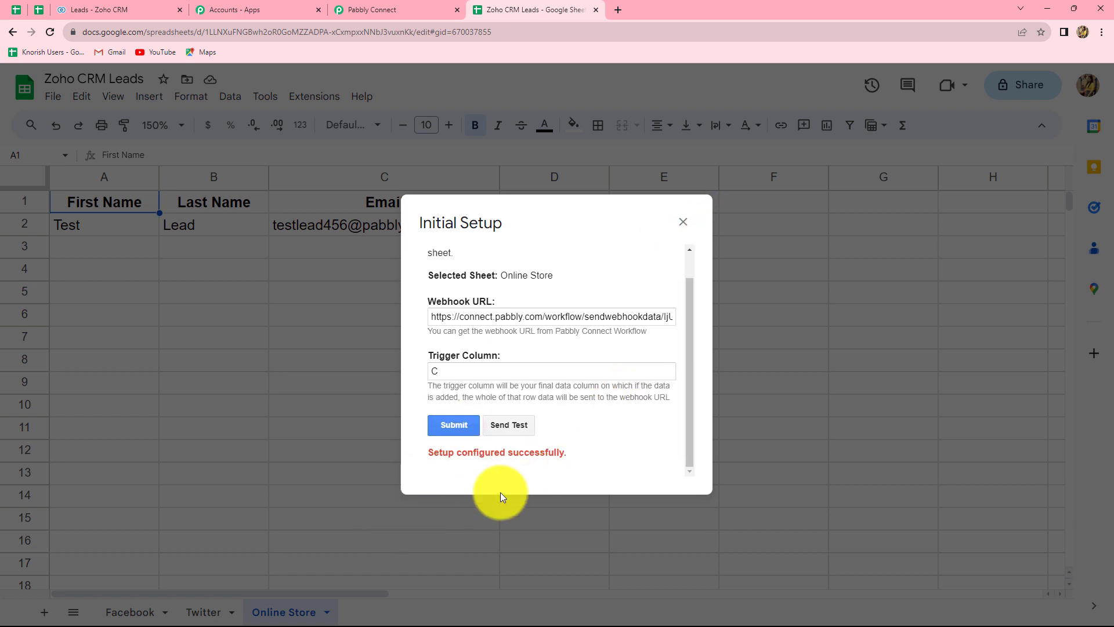
pyautogui.click(683, 222)
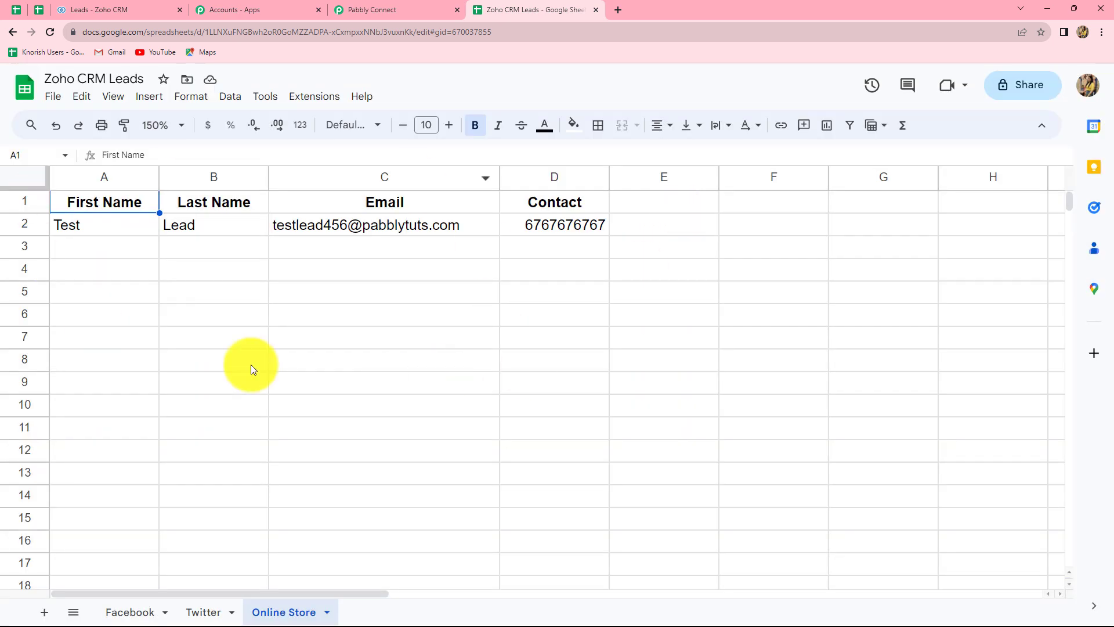
# Turn on Send On Event for the Facebook, Twitter and Online Store sheets.
pyautogui.click(119, 612)
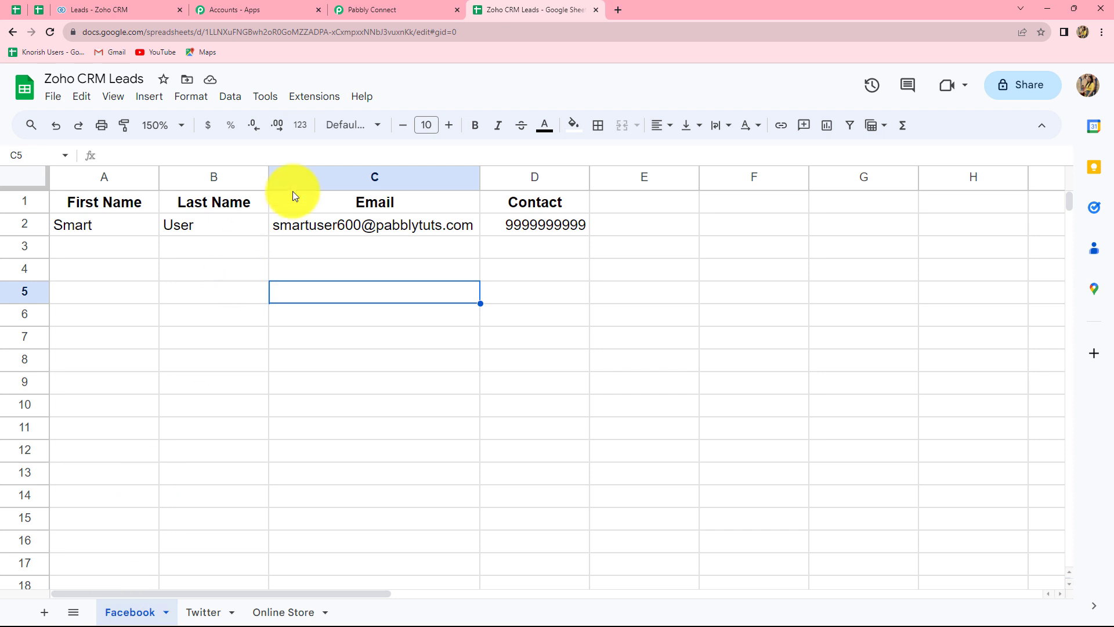
pyautogui.click(309, 98)
pyautogui.moveTo(339, 241)
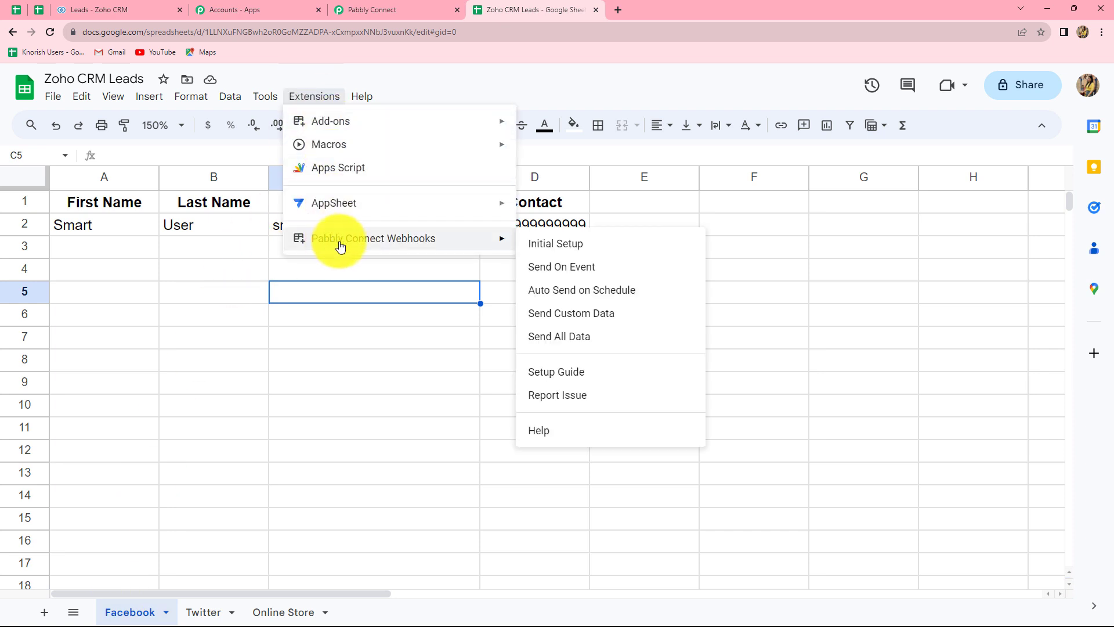
pyautogui.click(566, 270)
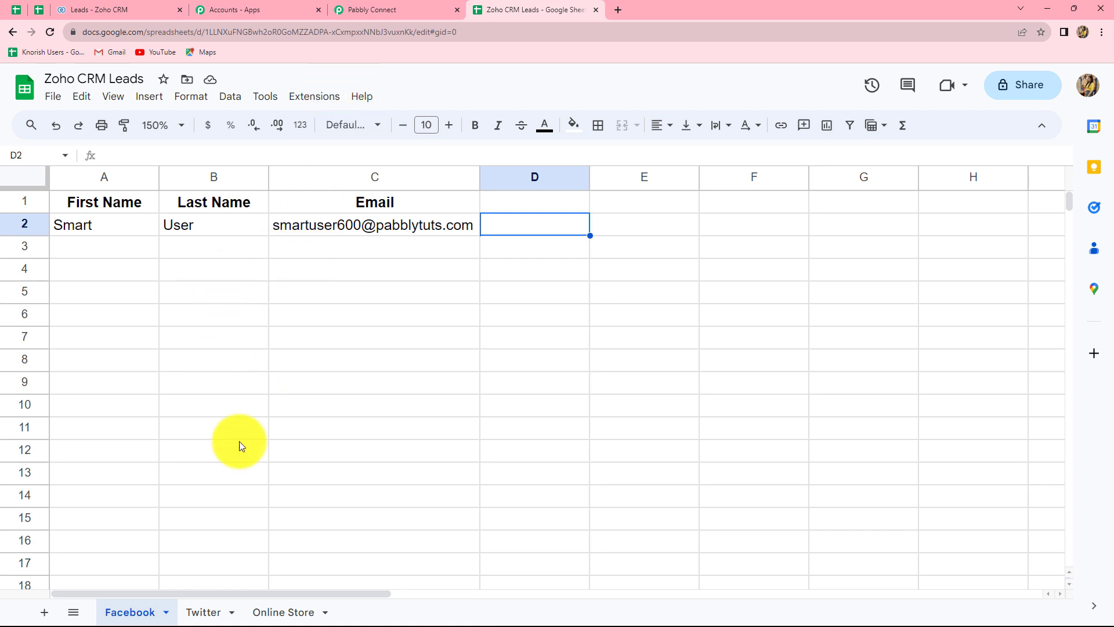
pyautogui.click(207, 615)
pyautogui.click(316, 97)
pyautogui.moveTo(327, 245)
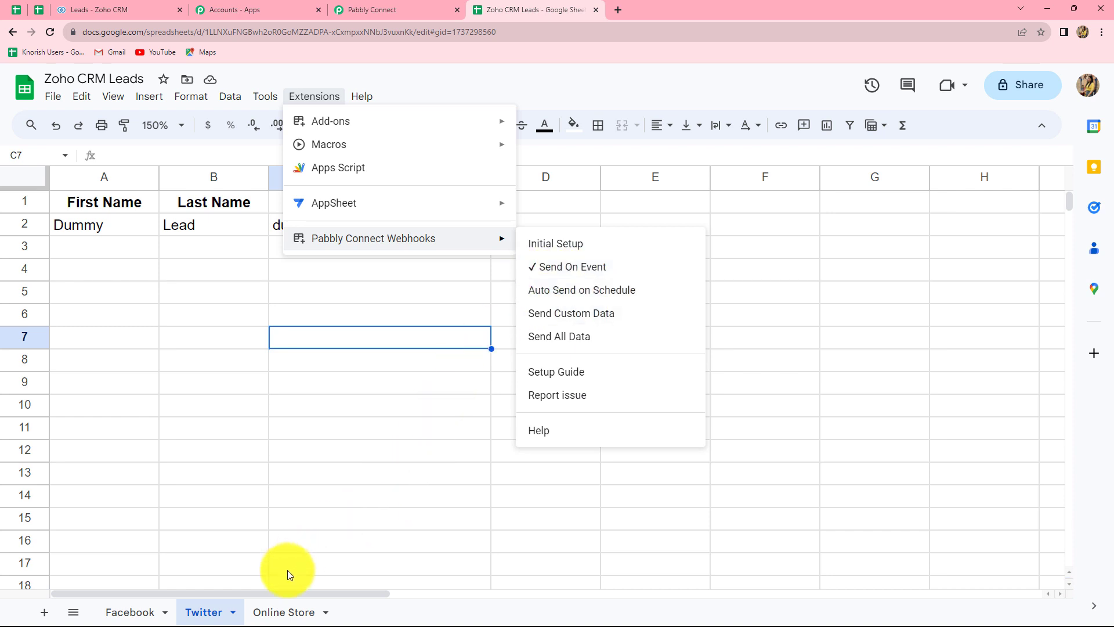
pyautogui.click(285, 610)
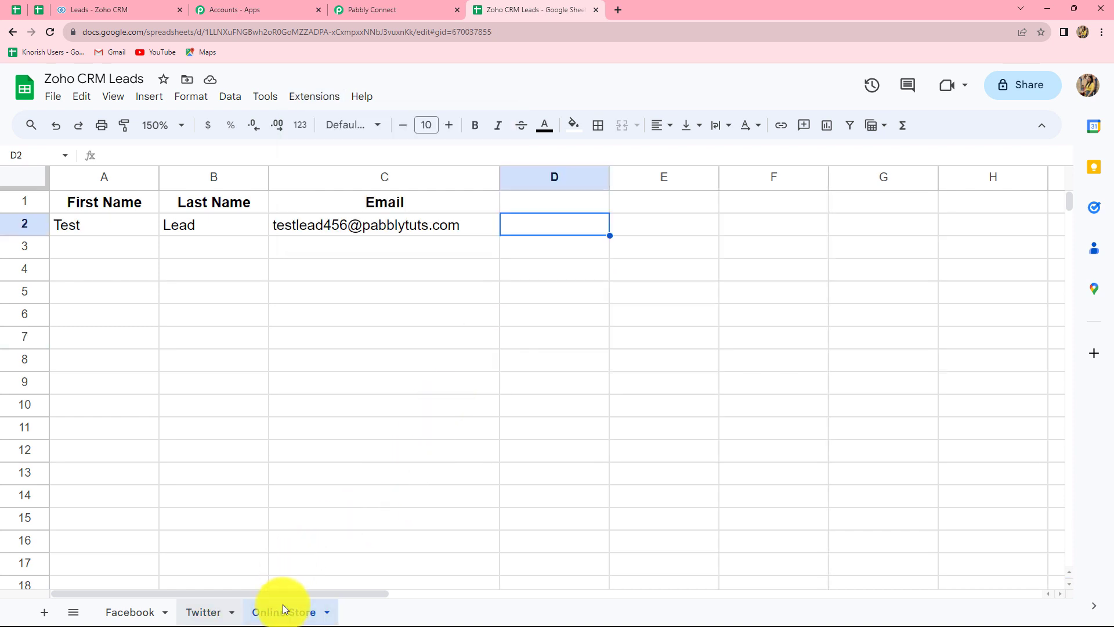
pyautogui.click(316, 98)
pyautogui.moveTo(336, 238)
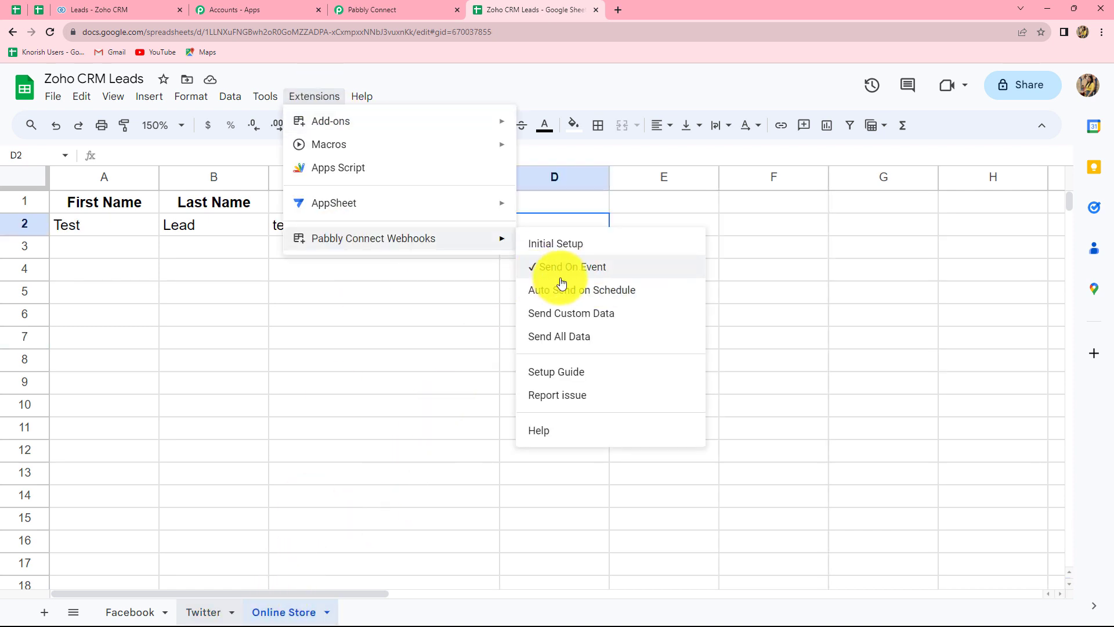
pyautogui.click(391, 298)
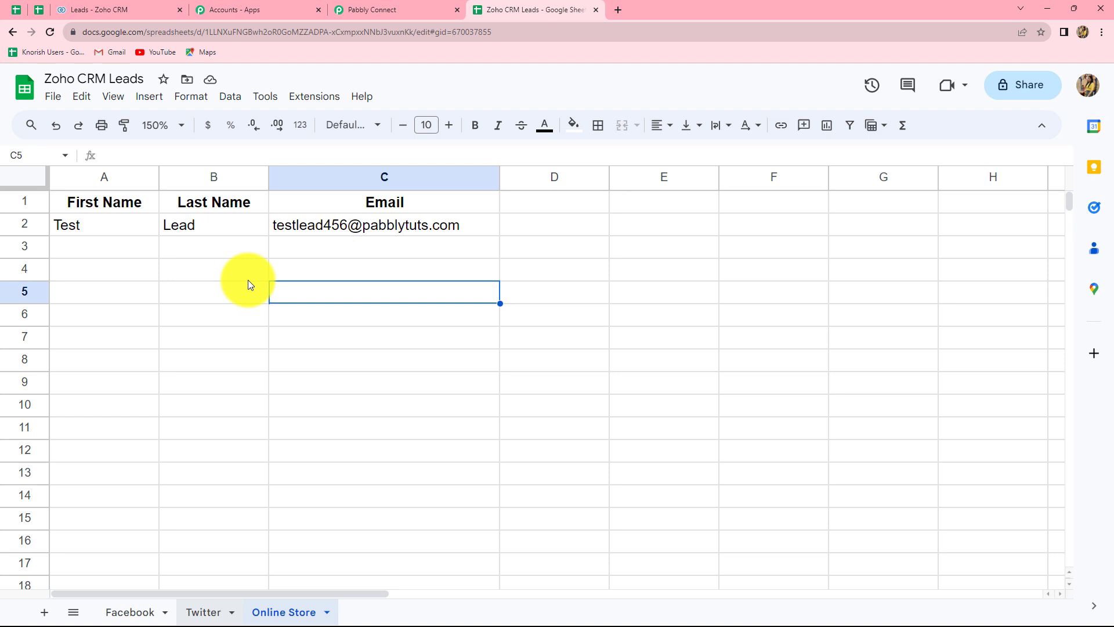
# Choose Zoho CRM with the Insert/Update Record event and start adding a new Zoho CRM connection.
pyautogui.click(369, 8)
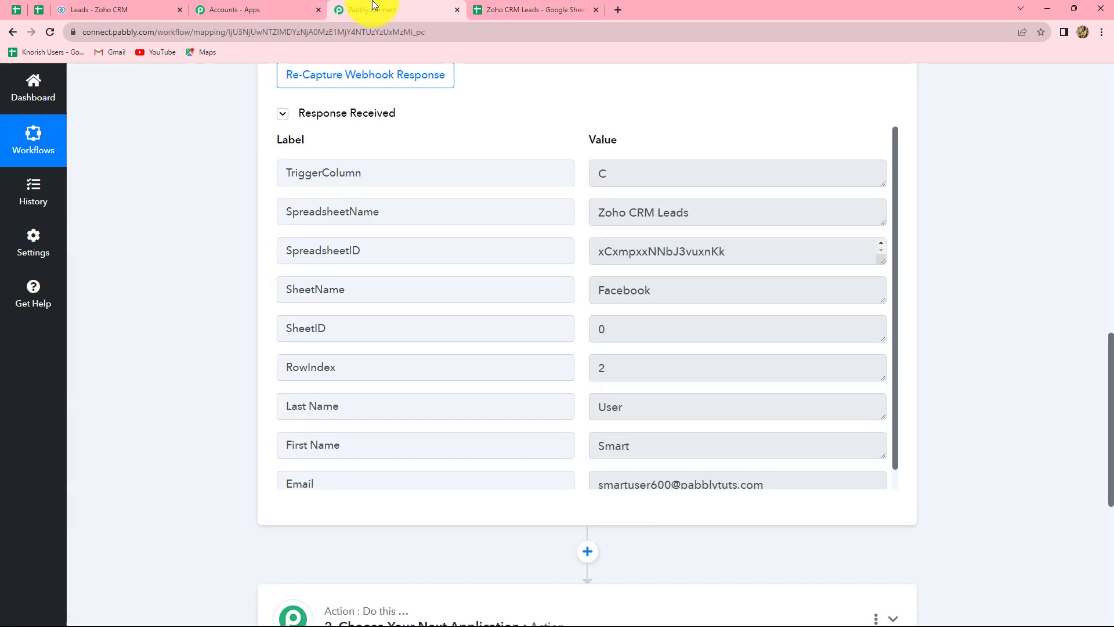
pyautogui.scroll(-5, 952, 360)
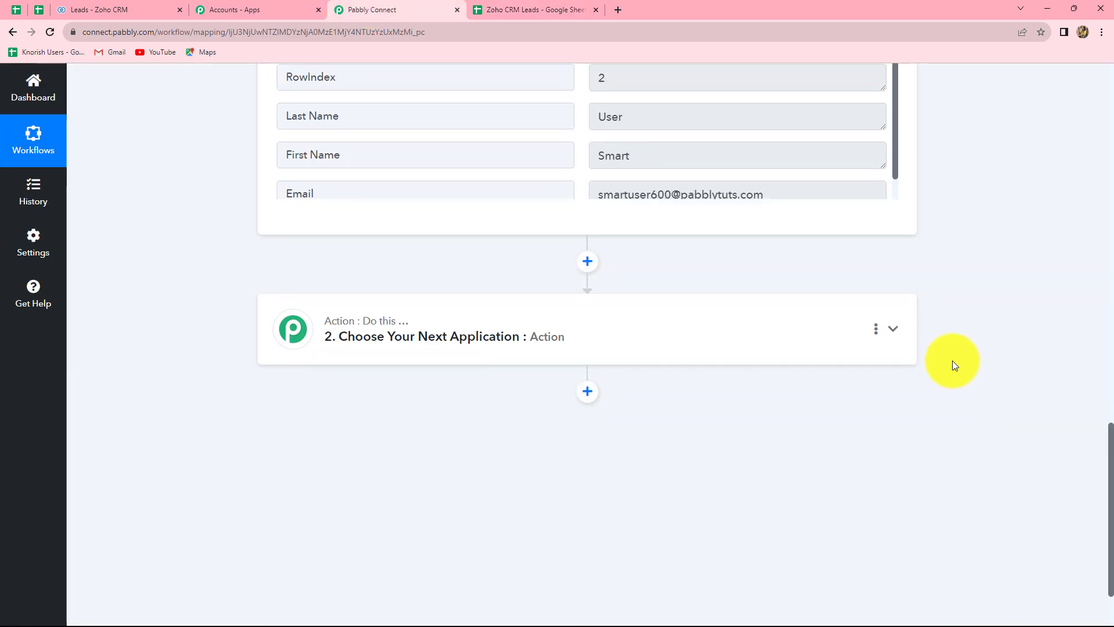
pyautogui.click(528, 349)
pyautogui.click(317, 412)
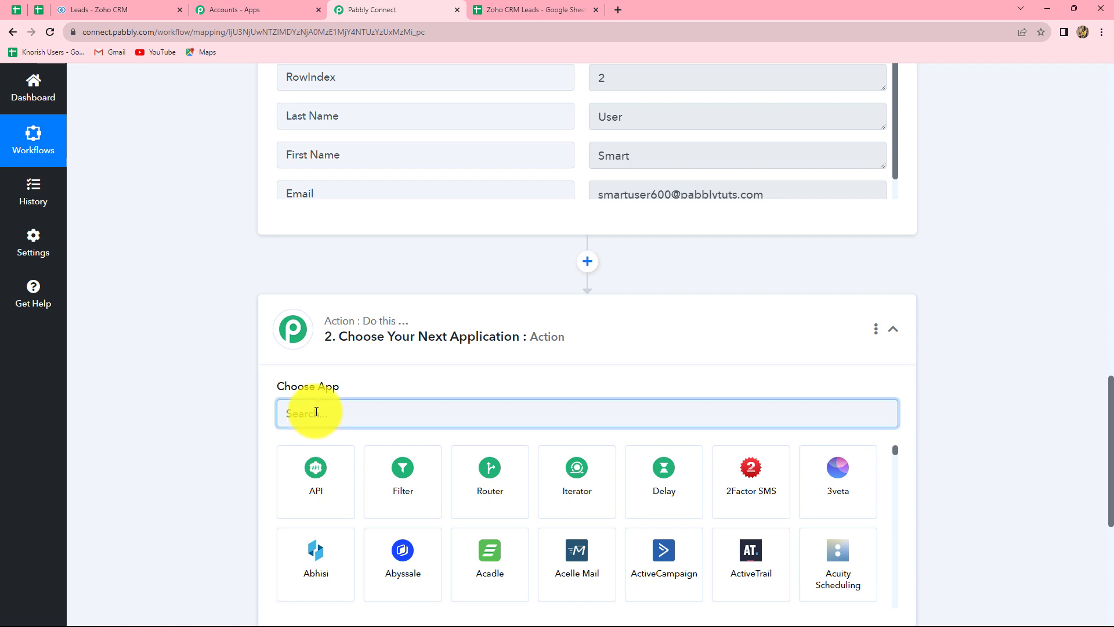
pyautogui.write('zoho')
pyautogui.click(749, 506)
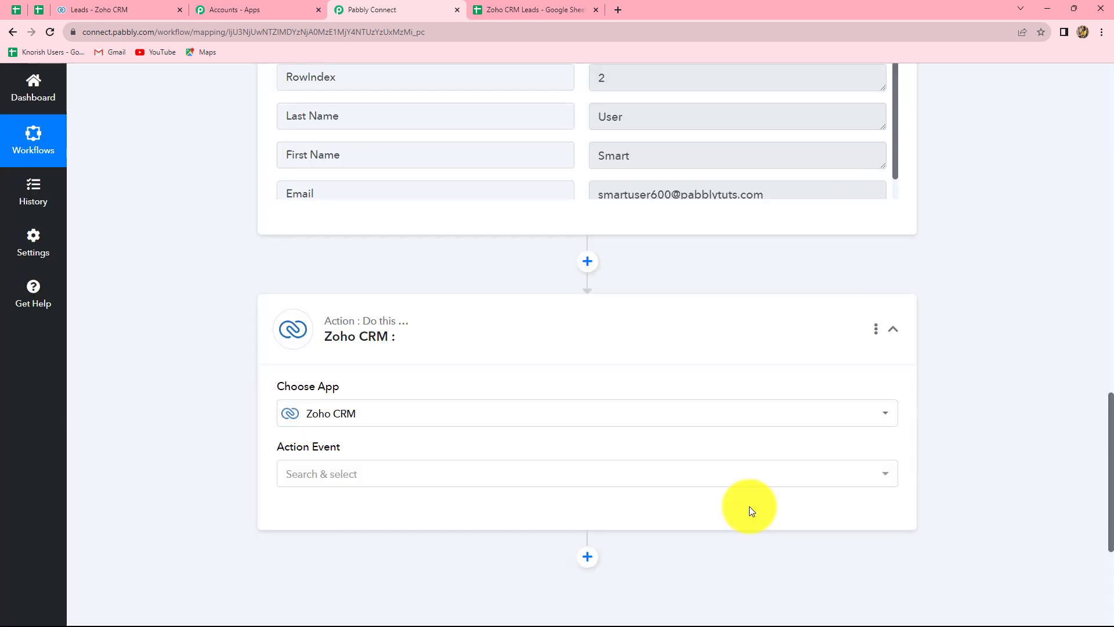
pyautogui.click(333, 473)
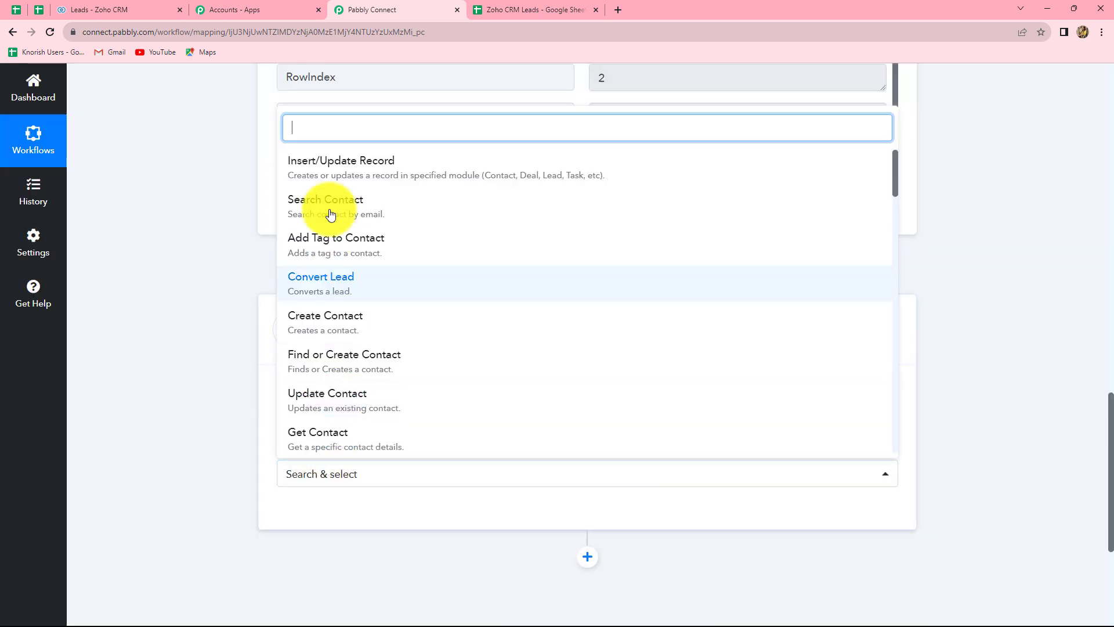
pyautogui.click(333, 162)
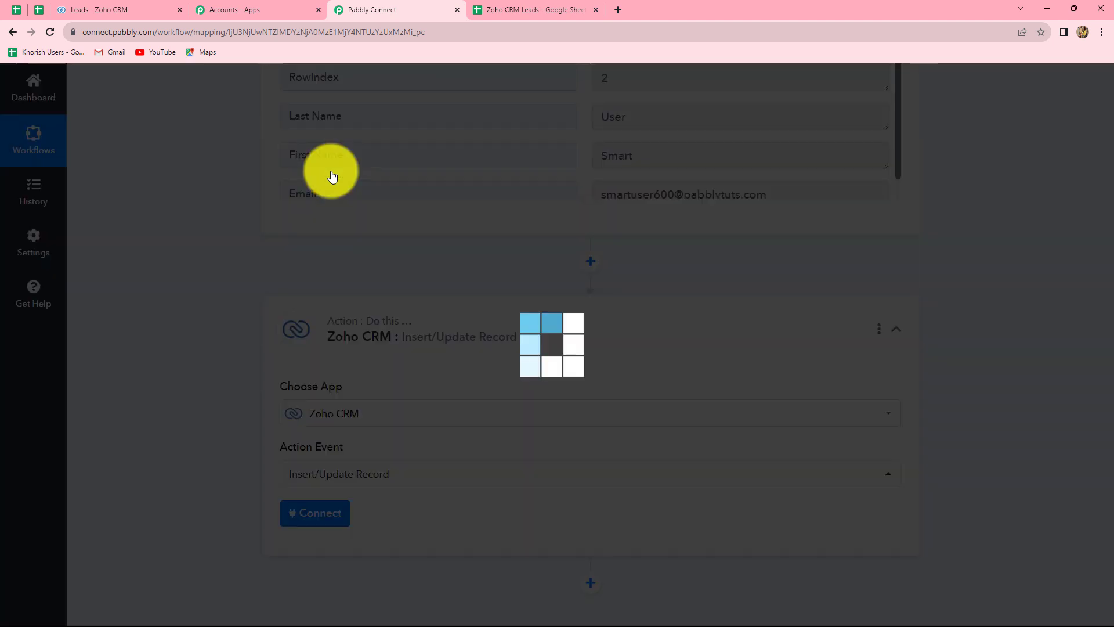
pyautogui.click(338, 514)
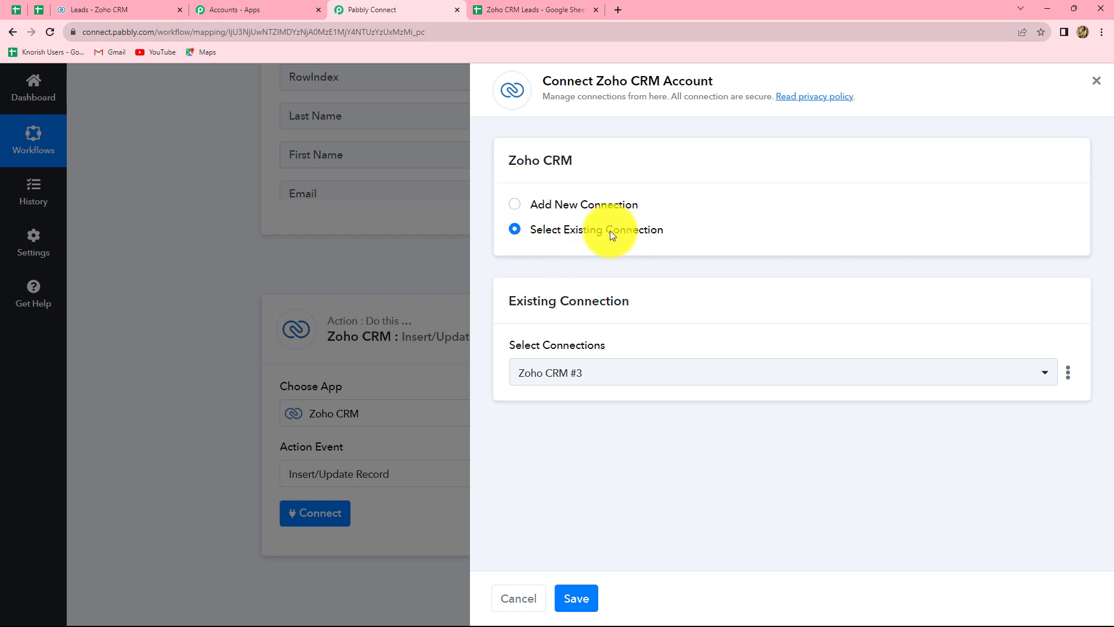
pyautogui.click(514, 207)
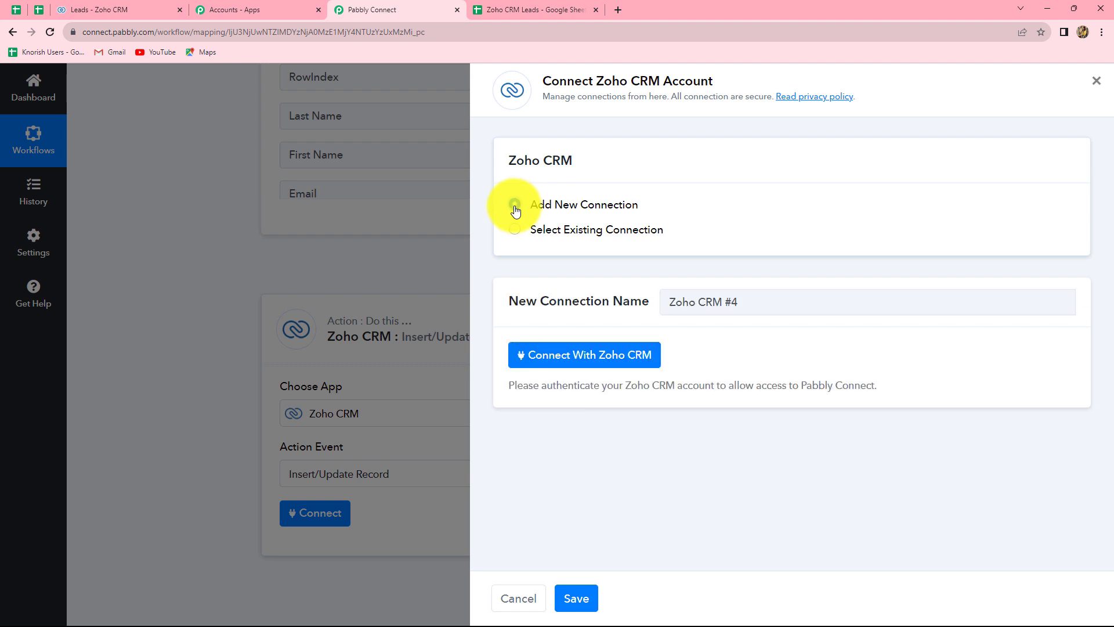
# Look up the Zoho account domain in the Zoho CRM home page's web address.
pyautogui.click(571, 361)
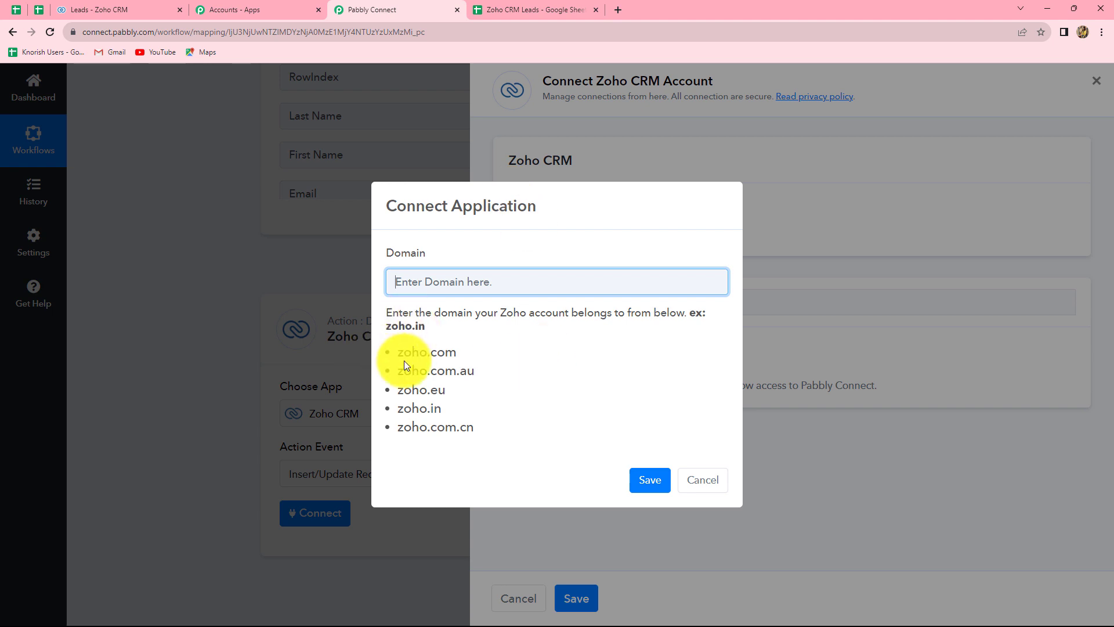
pyautogui.click(105, 3)
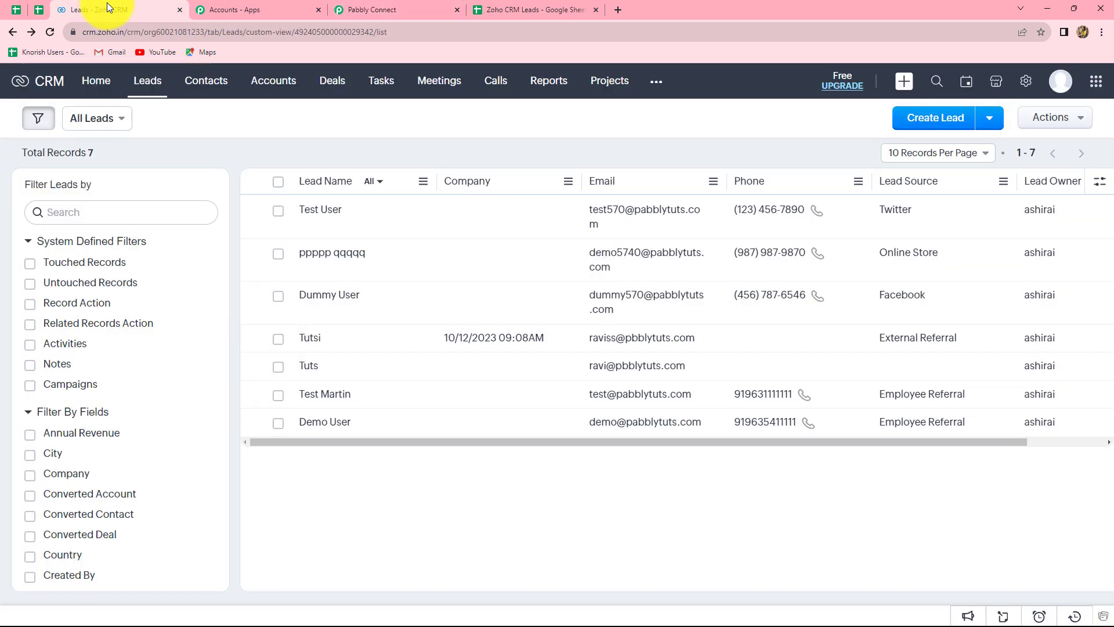
pyautogui.click(109, 85)
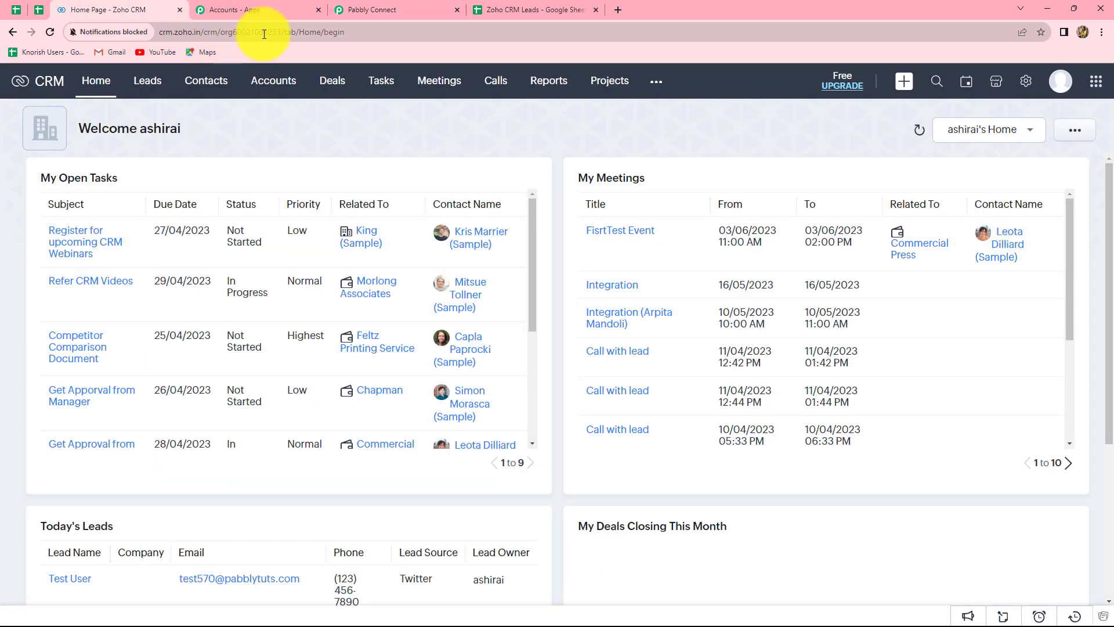
pyautogui.click(176, 32)
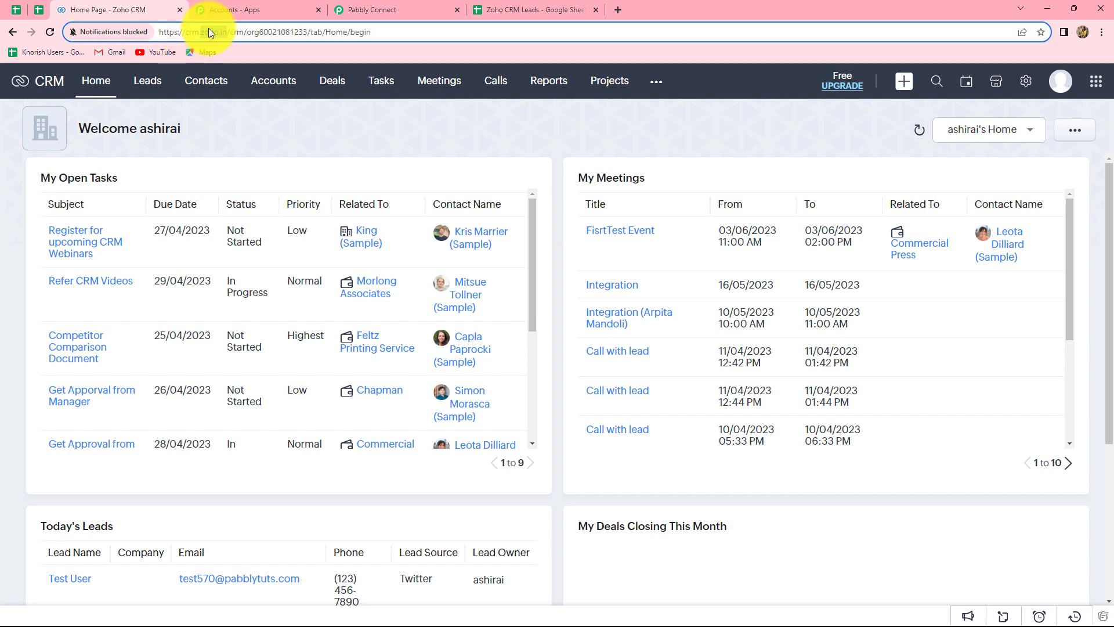
pyautogui.click(381, 7)
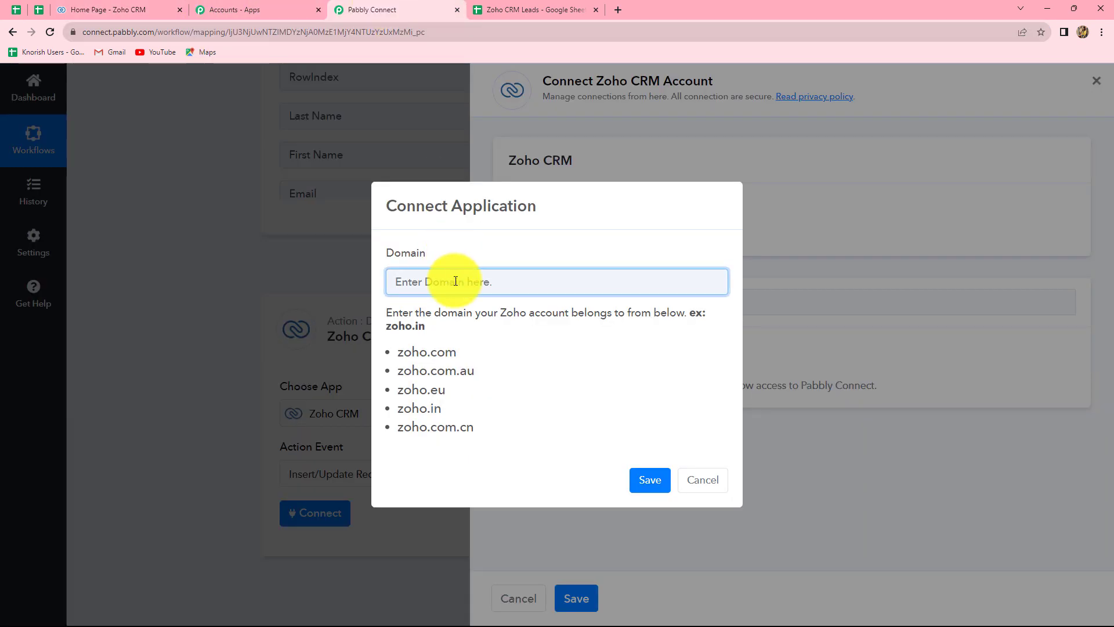
# Enter zoho.in as the domain and grant Pabbly Connect access to the Zoho account.
pyautogui.write('zoho.in')
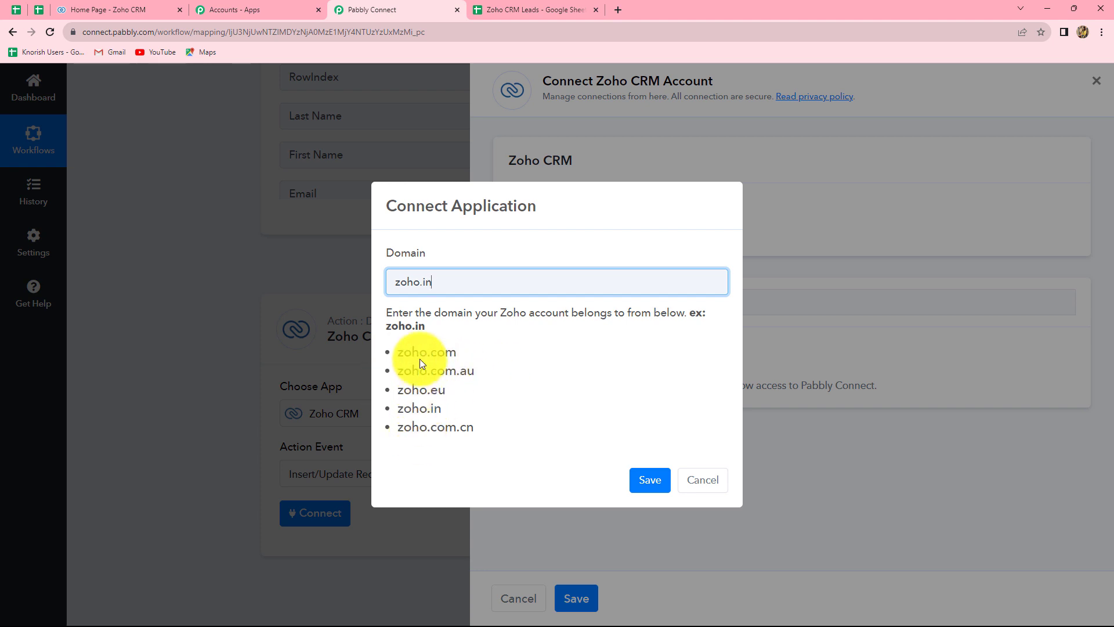
pyautogui.click(644, 481)
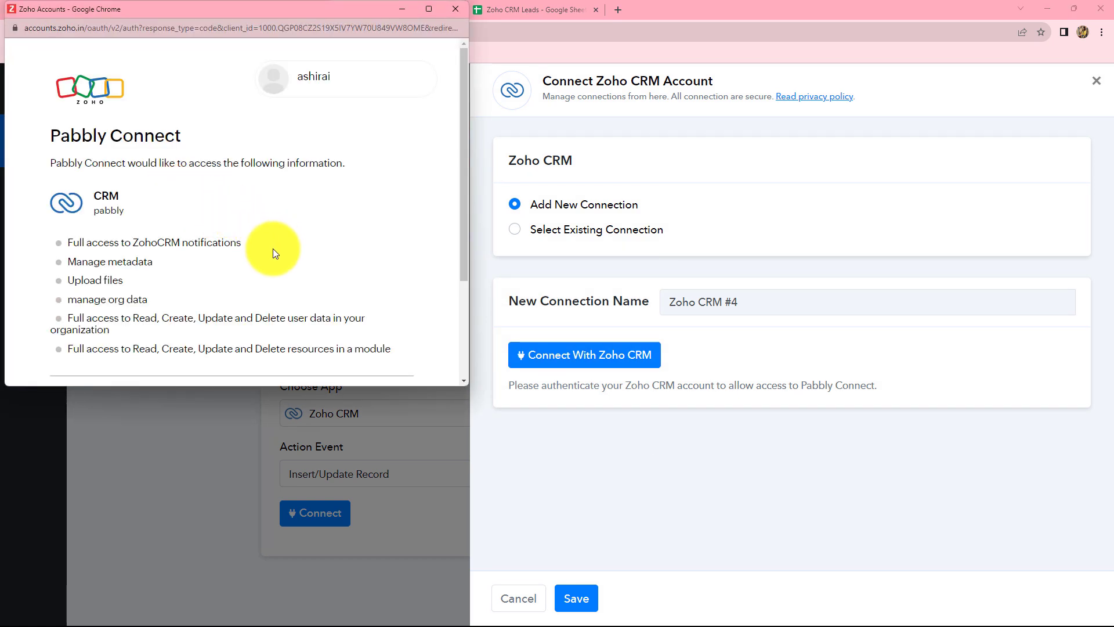
pyautogui.scroll(-3, 274, 251)
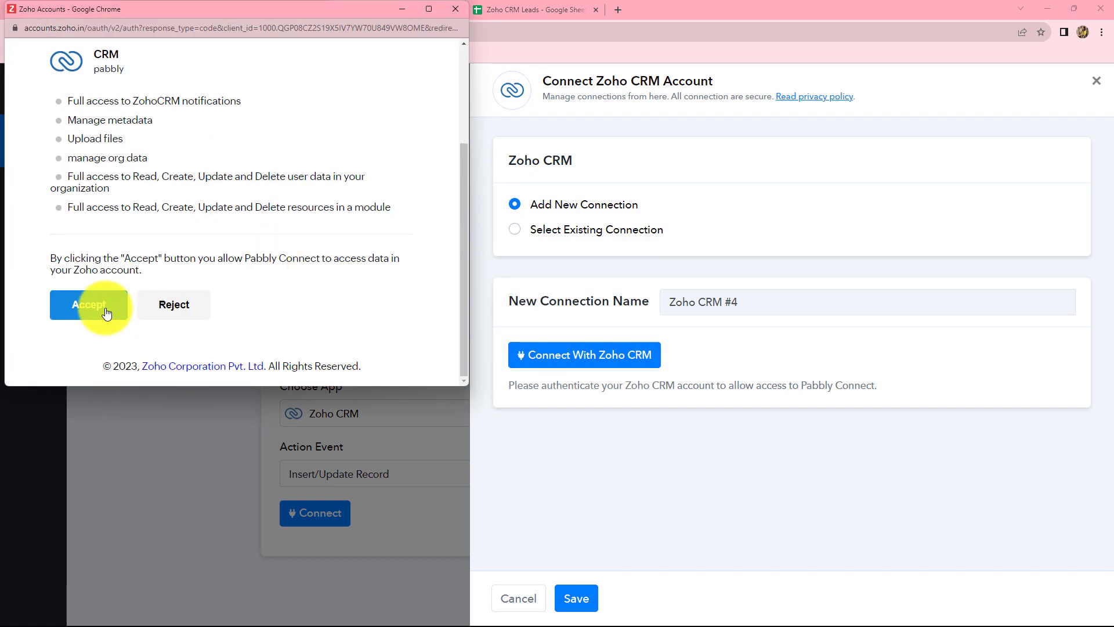
pyautogui.click(105, 313)
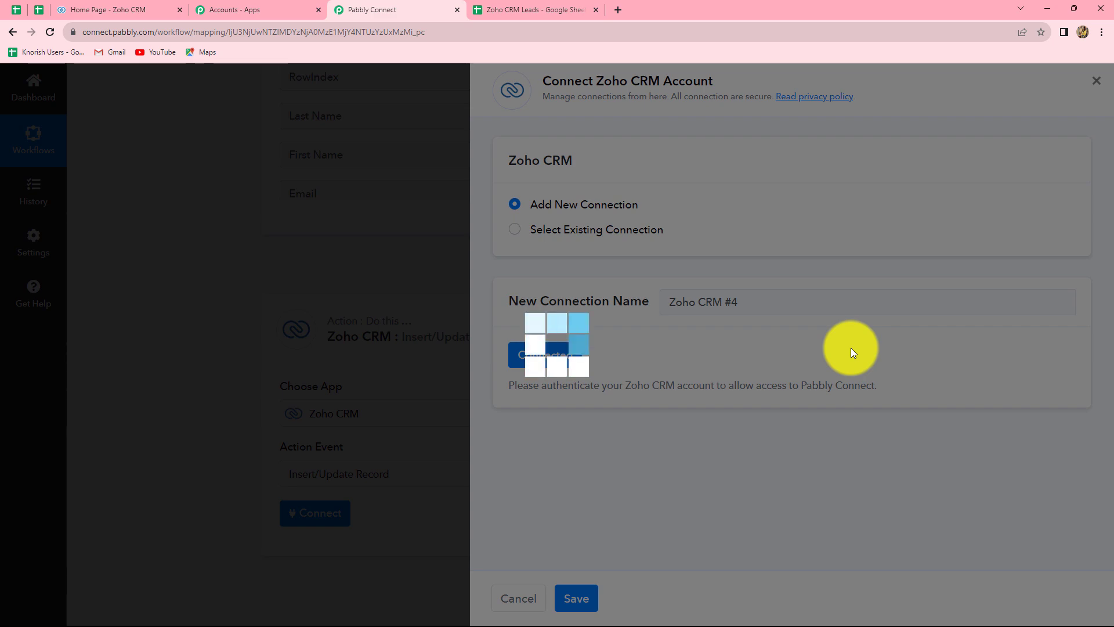
pyautogui.click(105, 9)
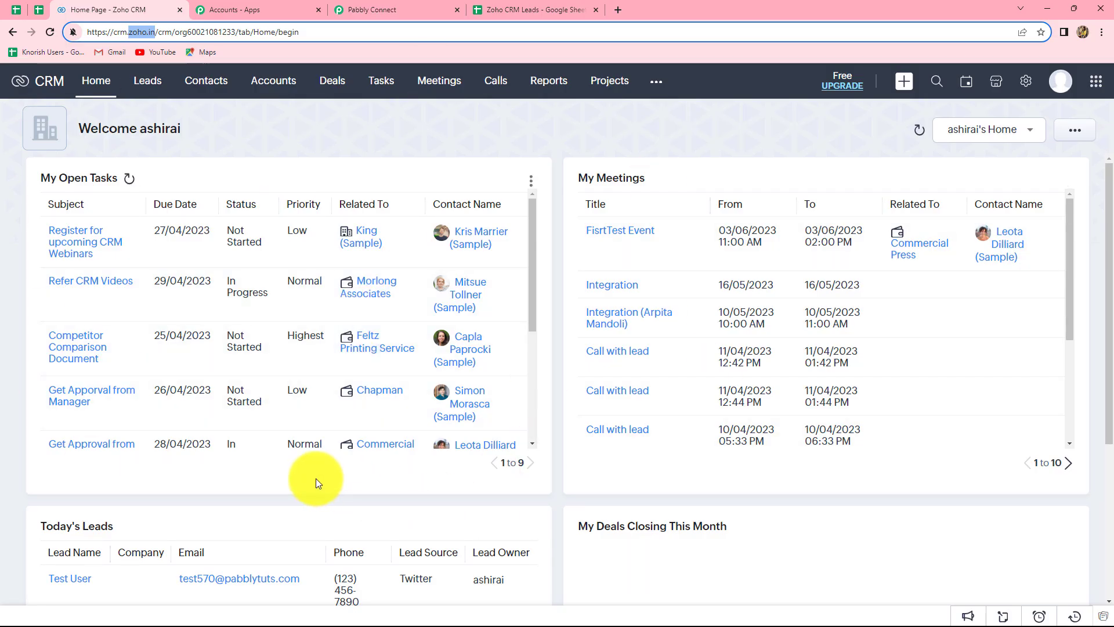
# Set the Zoho CRM action's Module Name to Leads.
pyautogui.click(445, 7)
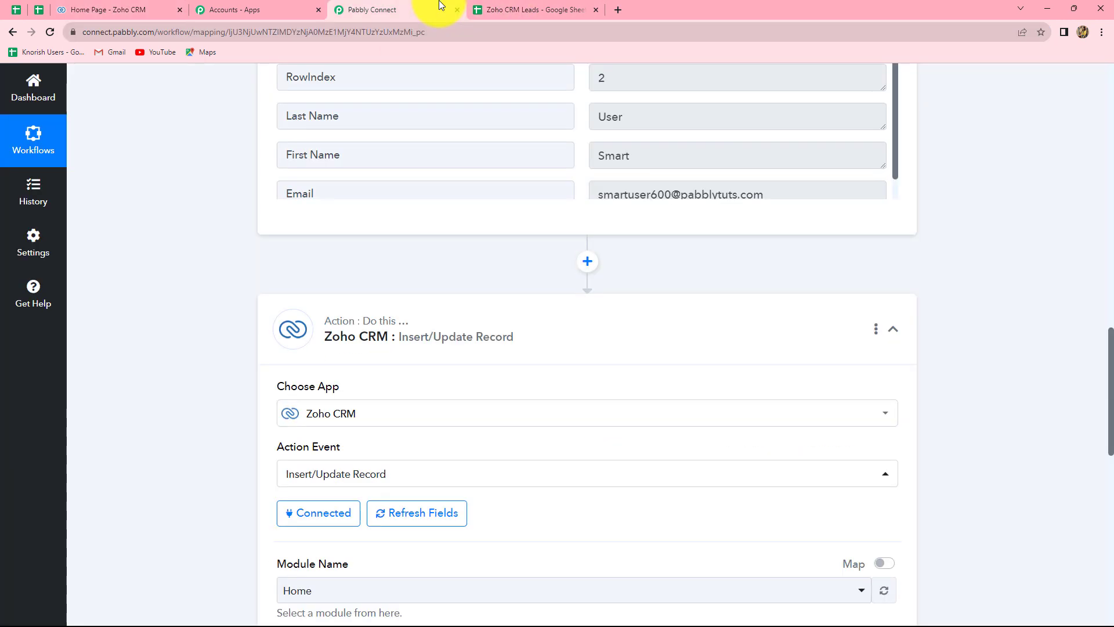
pyautogui.scroll(-4, 1028, 439)
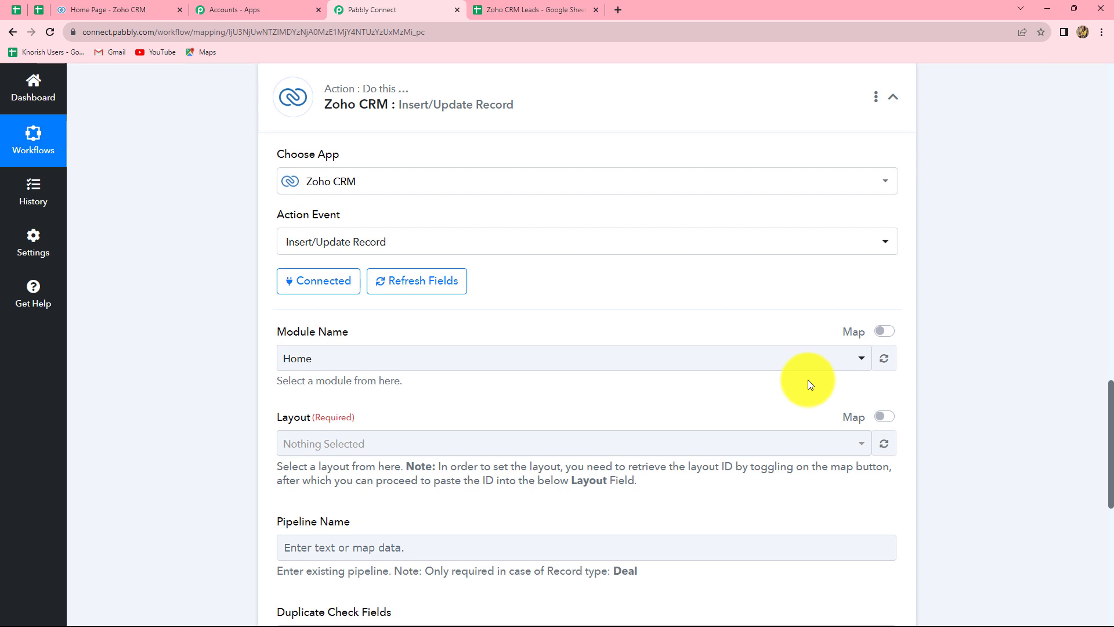
pyautogui.scroll(-3, 811, 388)
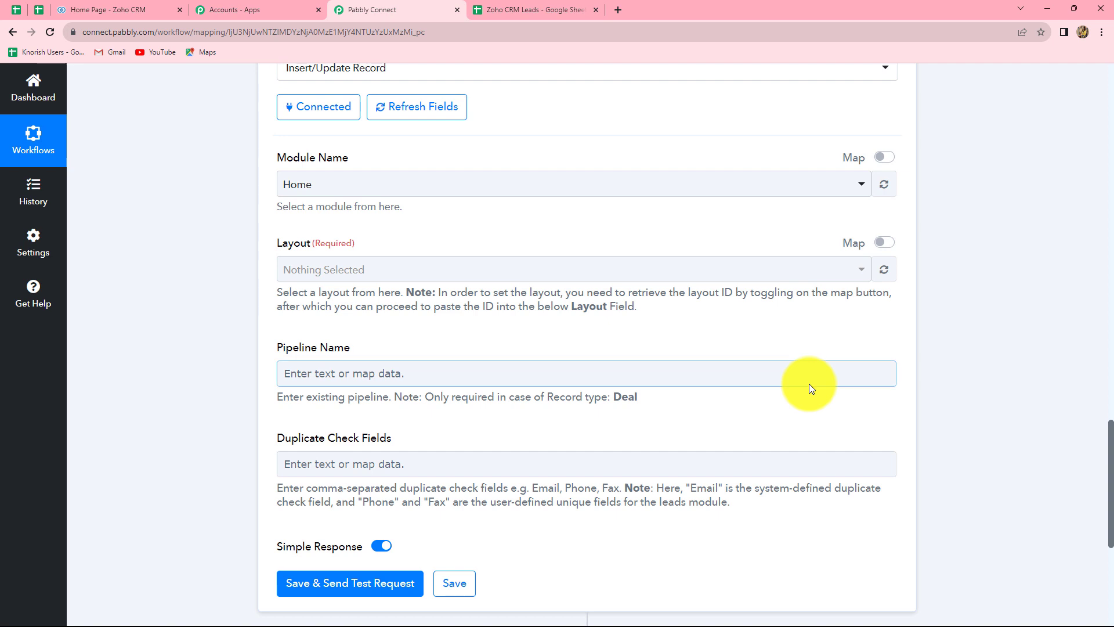
pyautogui.scroll(2, 809, 388)
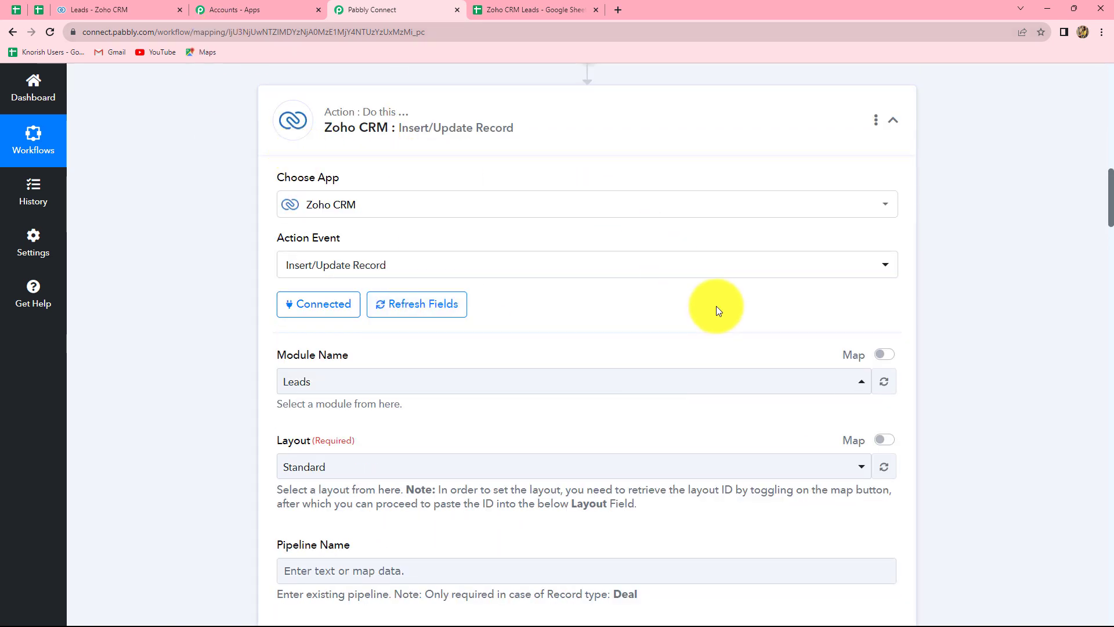
pyautogui.scroll(-3, 716, 306)
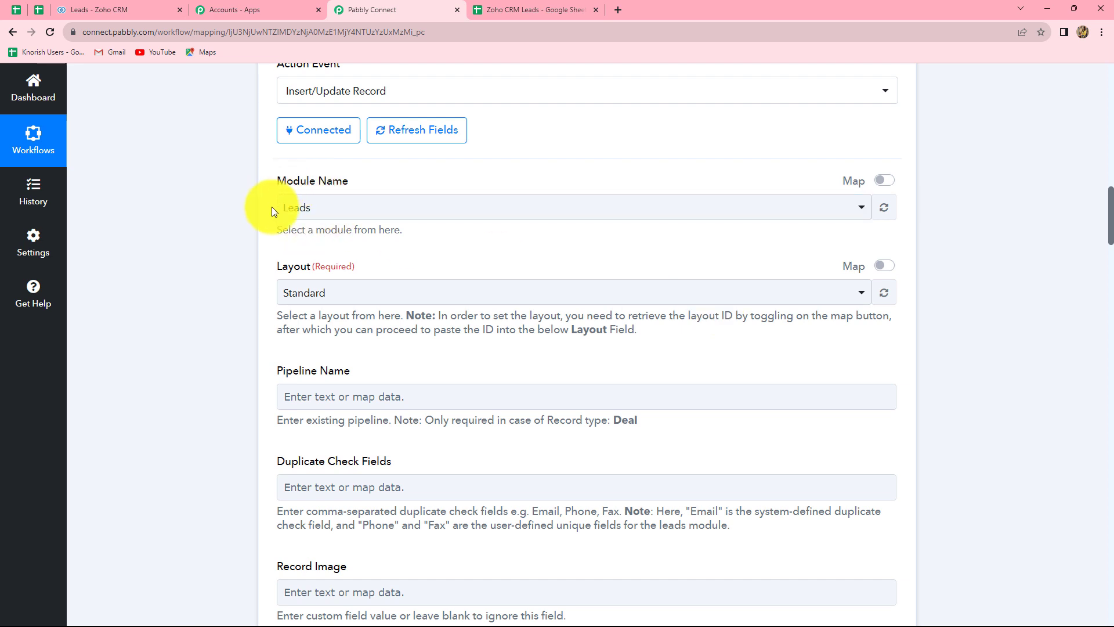
pyautogui.click(325, 210)
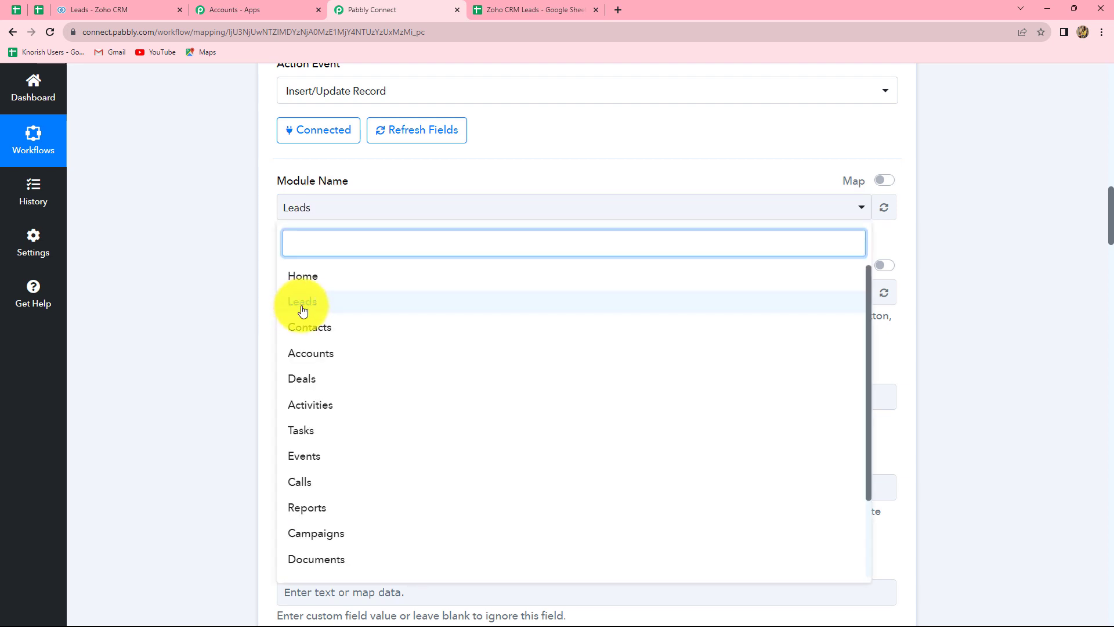
pyautogui.click(300, 306)
pyautogui.click(461, 186)
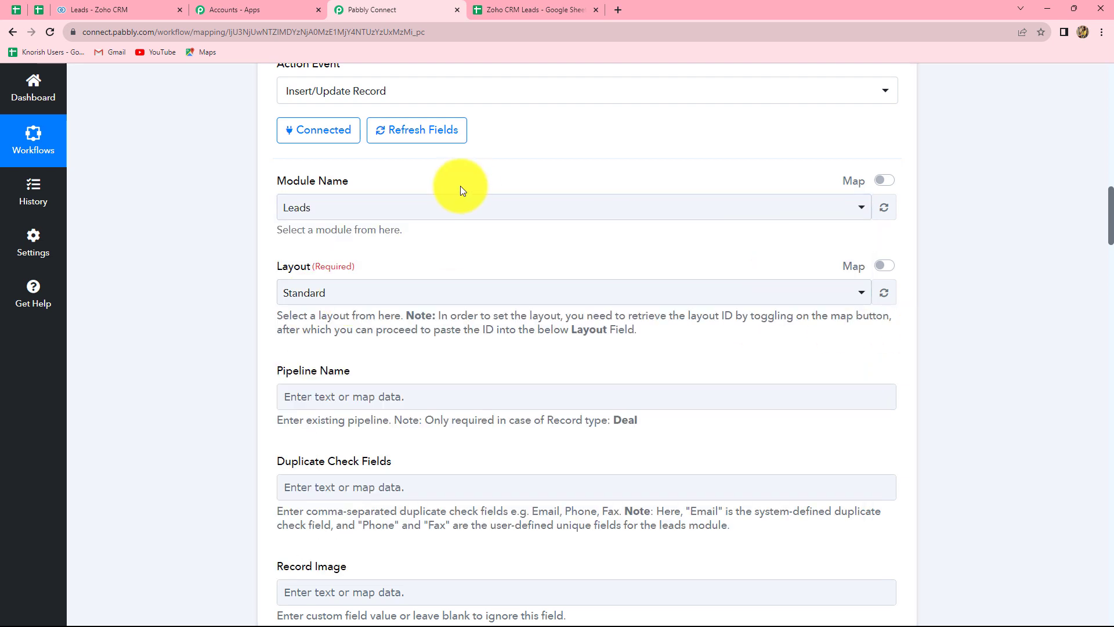
# Keep Standard as the layout and move to the Lead Owner and First Name fields.
pyautogui.scroll(-3, 455, 188)
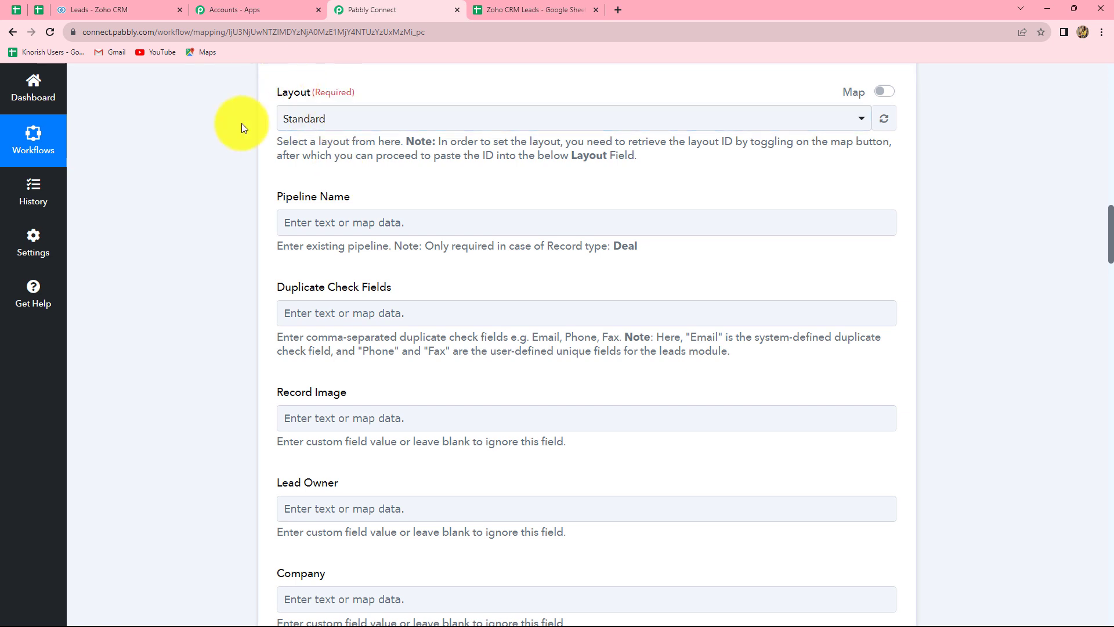
pyautogui.click(333, 119)
pyautogui.click(311, 188)
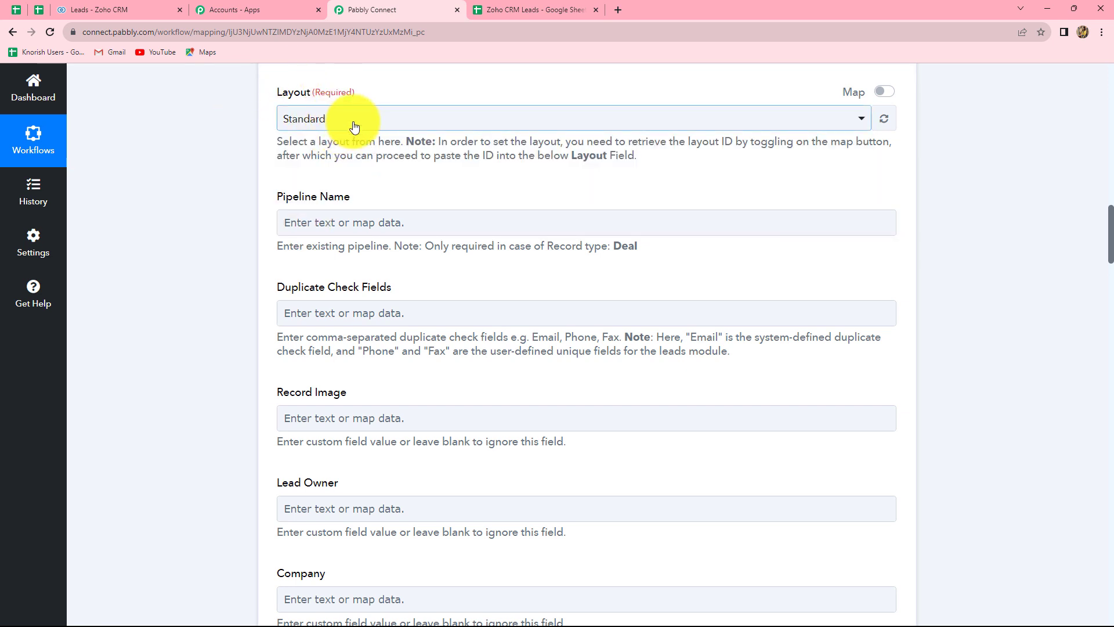
pyautogui.click(351, 122)
pyautogui.click(308, 203)
pyautogui.scroll(-2, 423, 223)
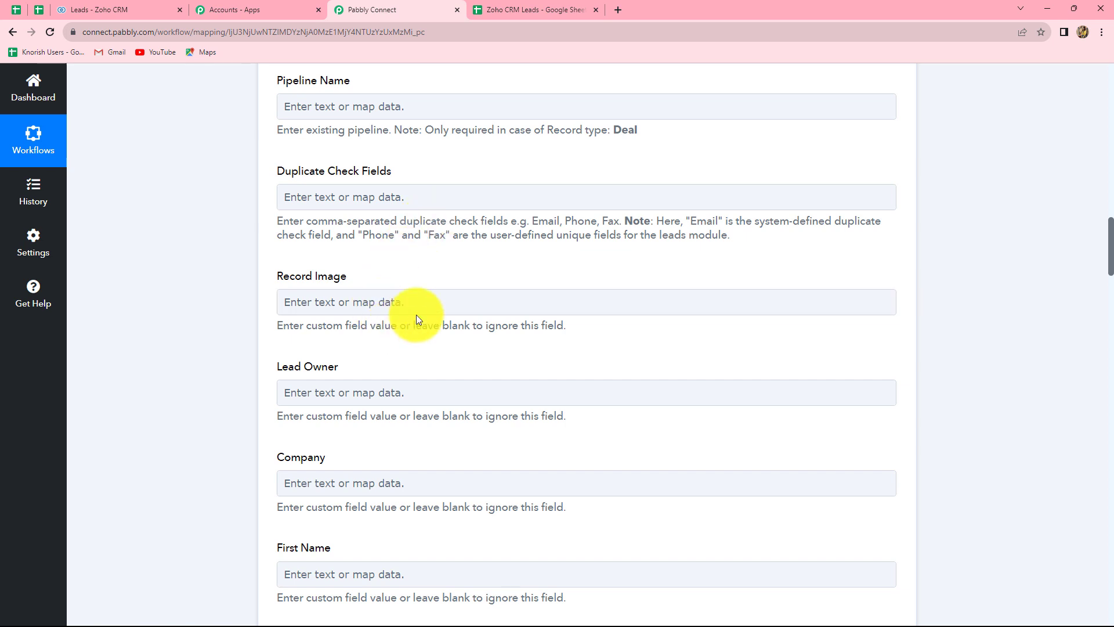
pyautogui.click(602, 390)
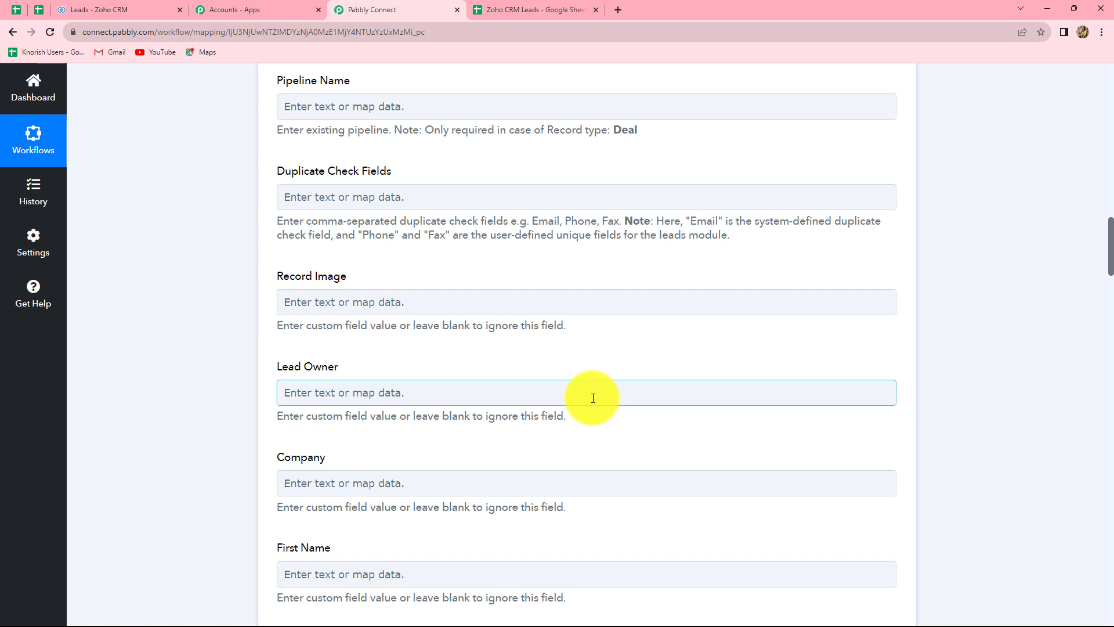
pyautogui.scroll(-6, 593, 398)
pyautogui.click(370, 290)
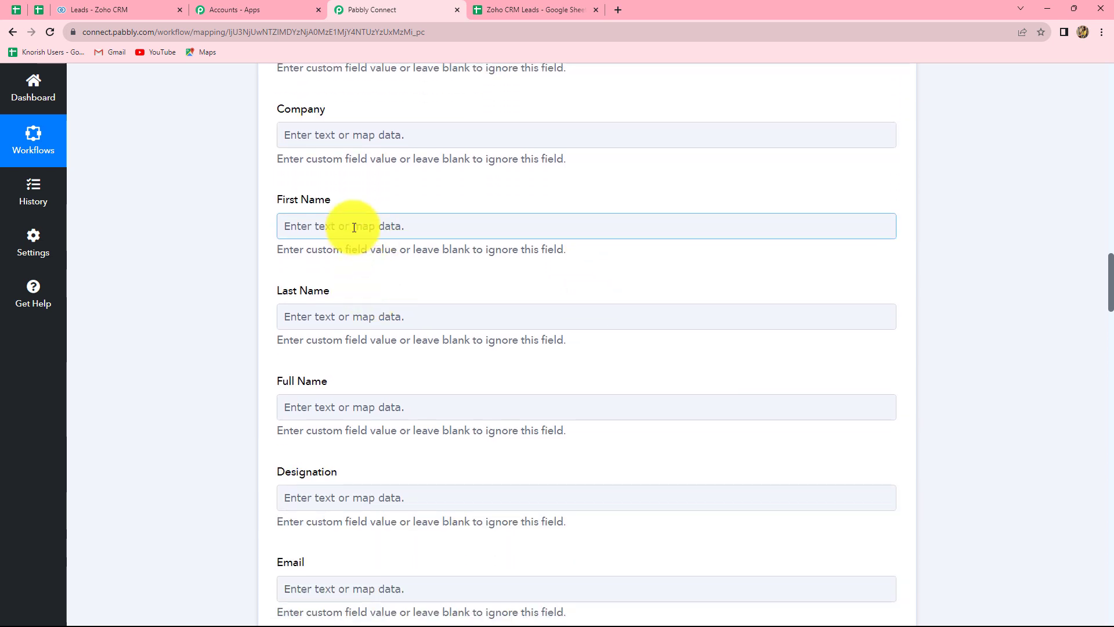
# Map the lead's First Name to the Google Sheets row's First Name value.
pyautogui.click(535, 6)
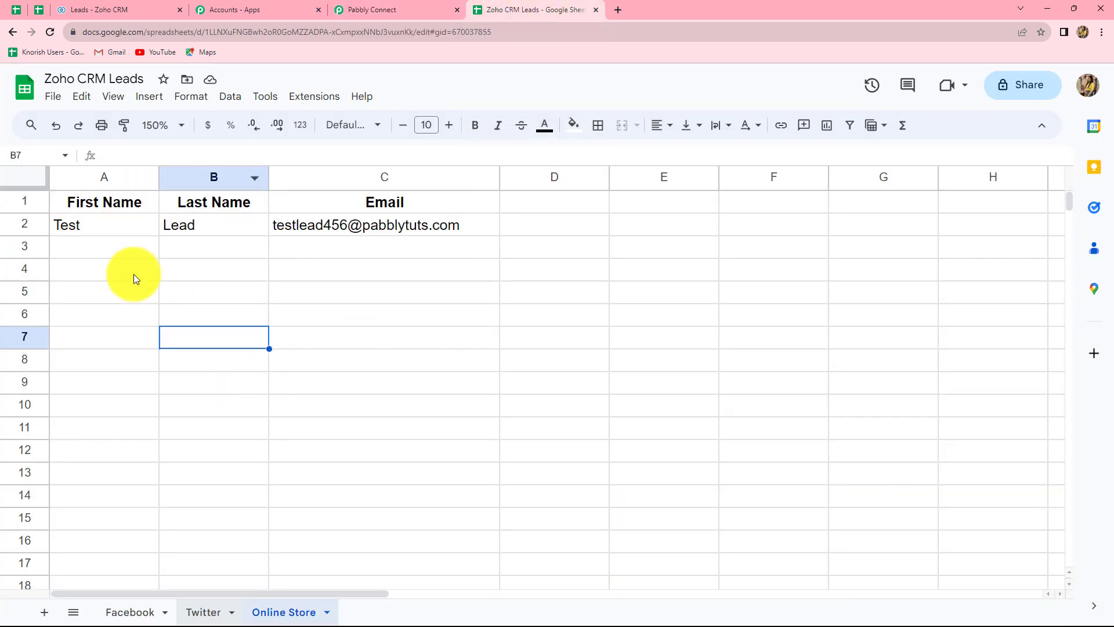
pyautogui.click(372, 9)
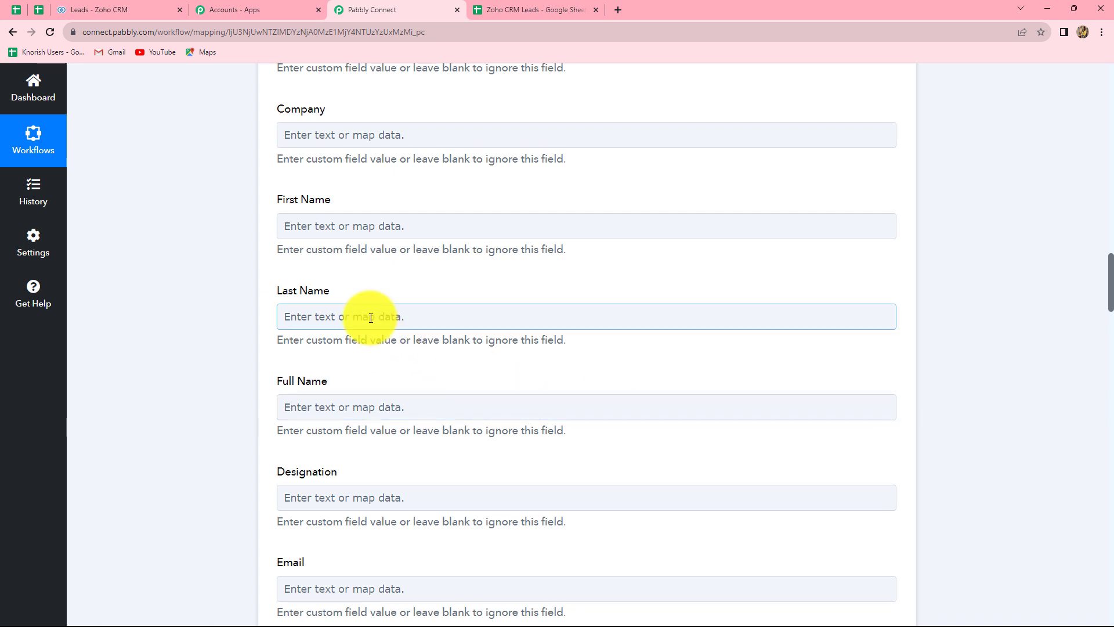
pyautogui.scroll(-1, 357, 277)
pyautogui.click(372, 177)
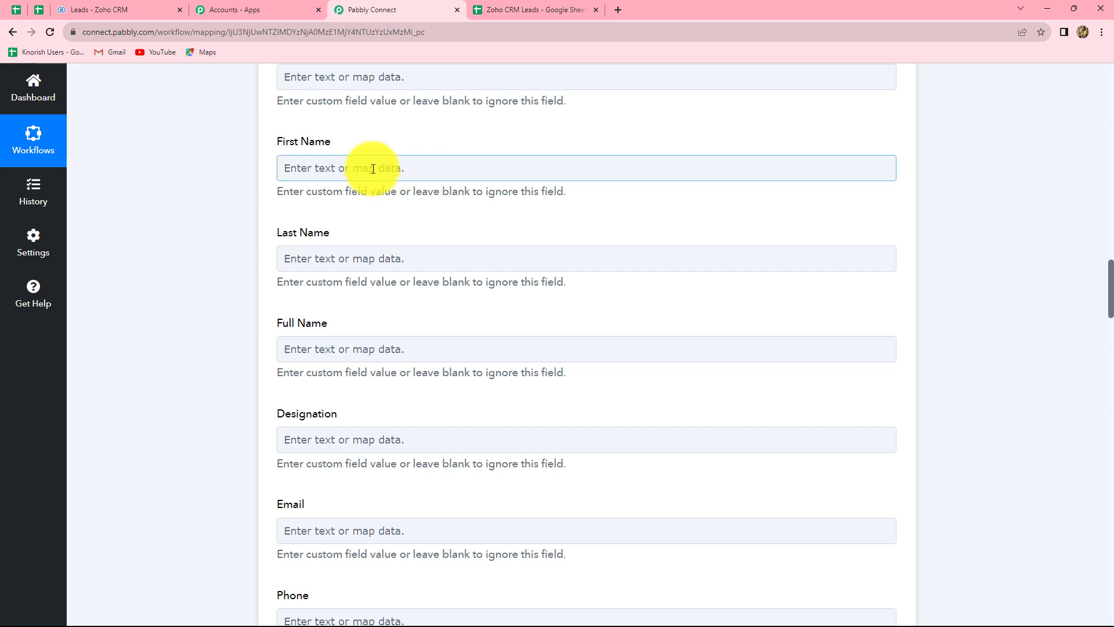
pyautogui.click(372, 169)
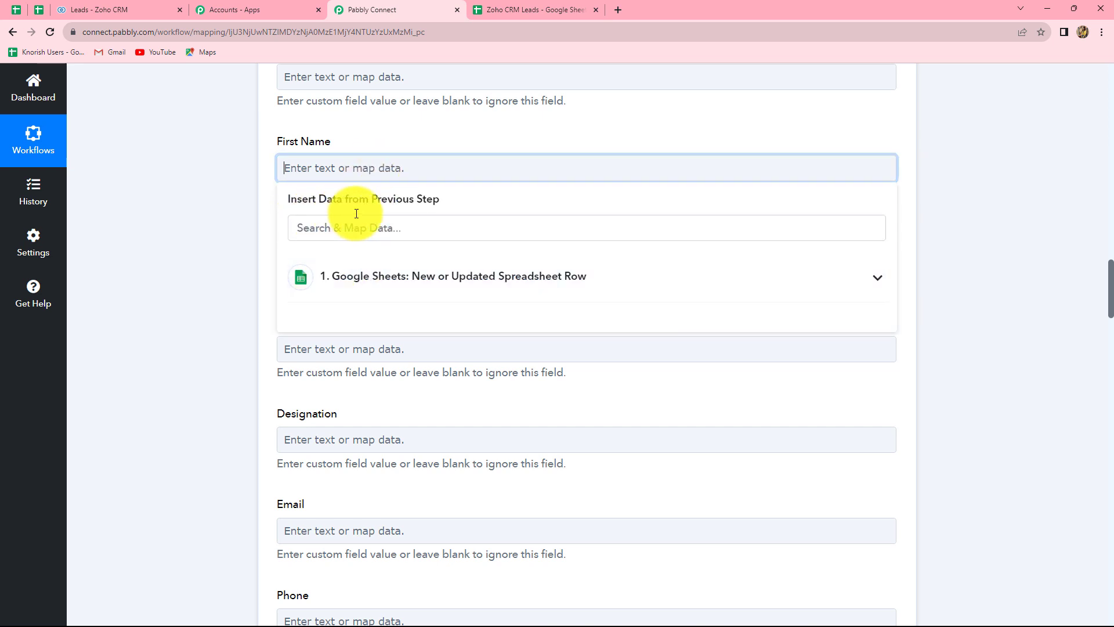
pyautogui.click(380, 286)
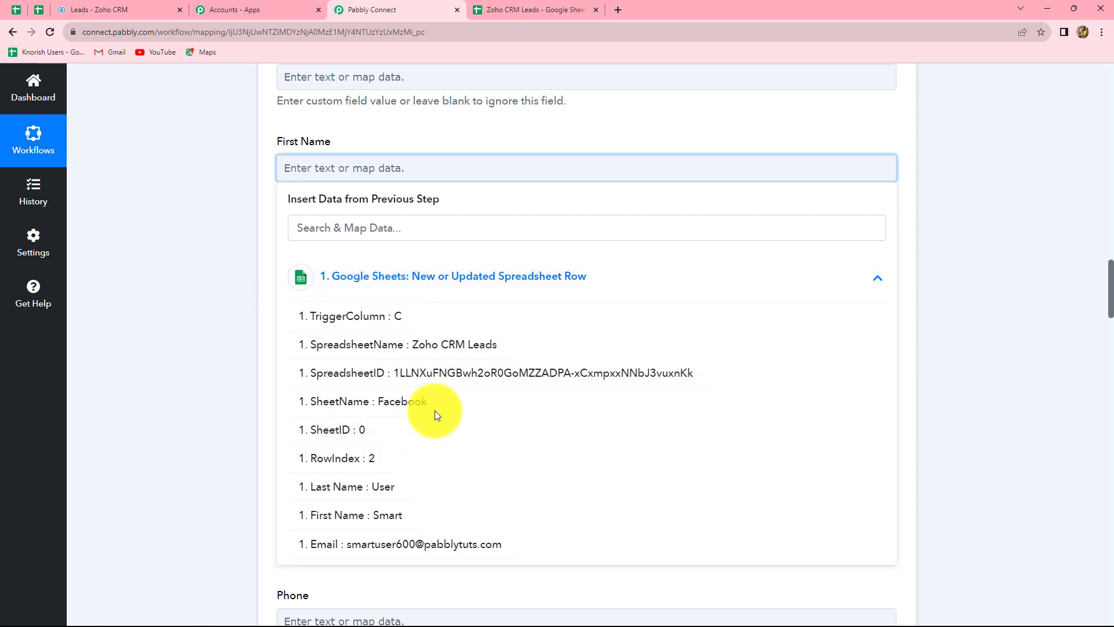
pyautogui.scroll(-5, 435, 397)
pyautogui.scroll(3, 438, 398)
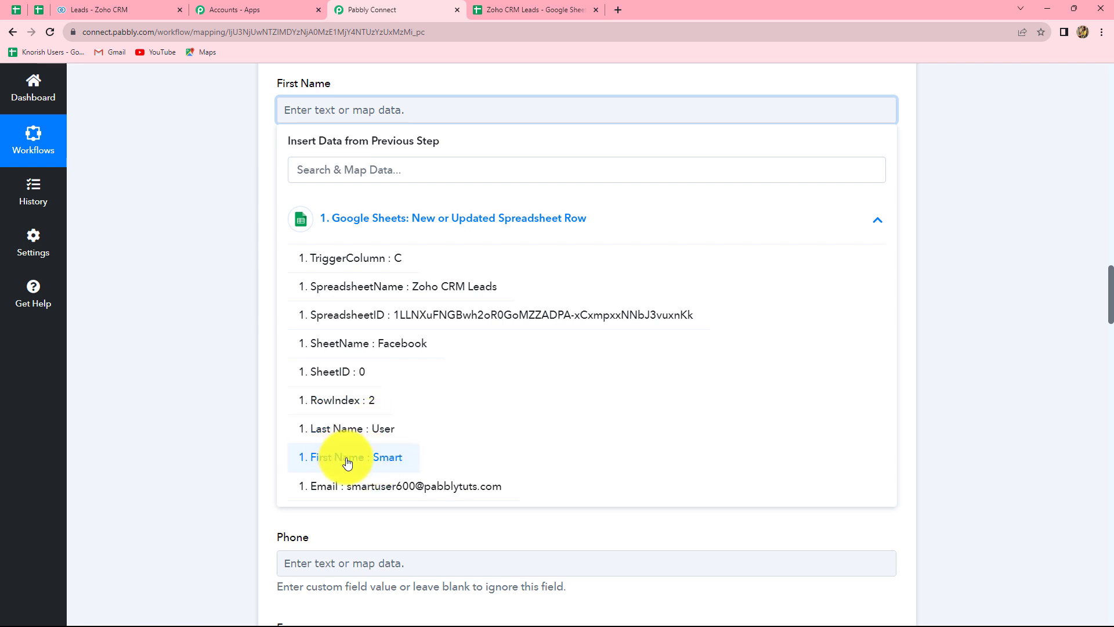
pyautogui.click(993, 291)
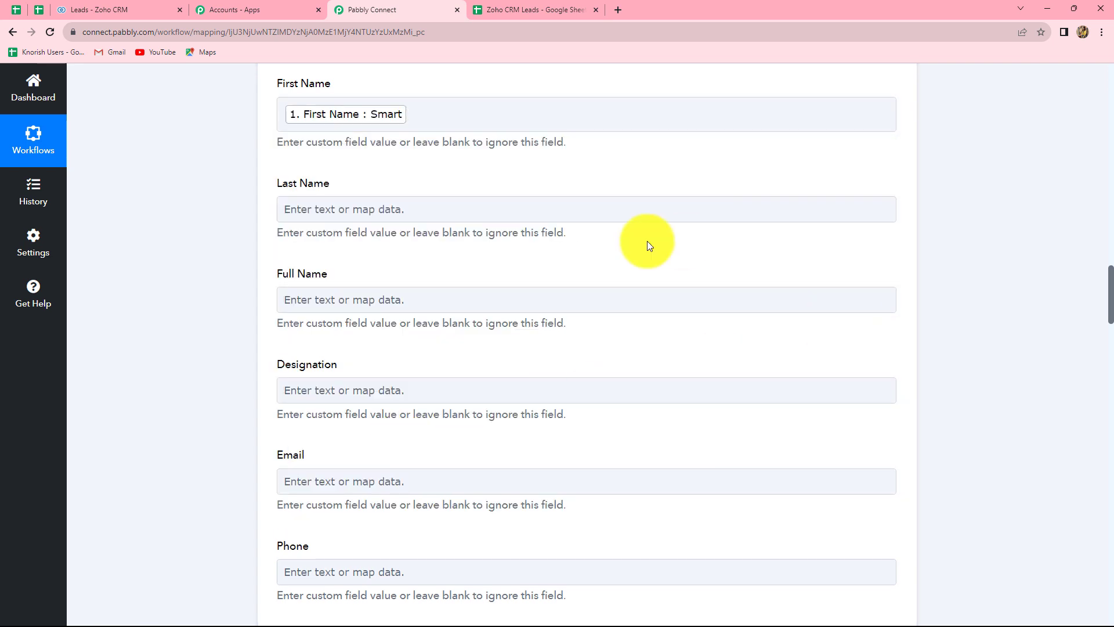
pyautogui.scroll(2, 319, 264)
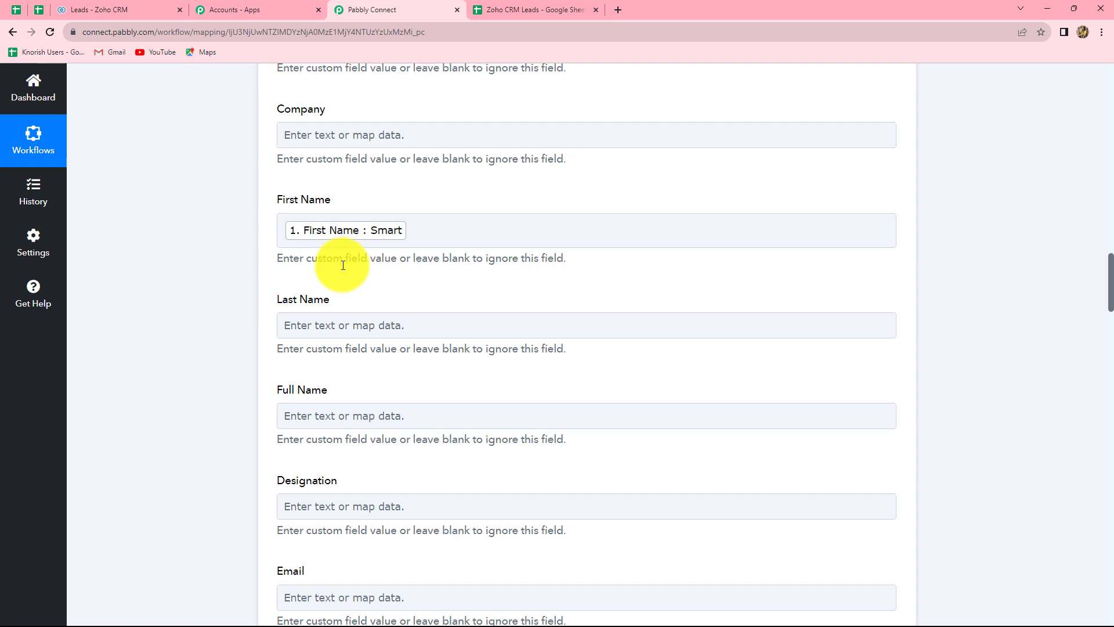
# Map the lead's Last Name to the sheet row's Last Name value.
pyautogui.click(386, 246)
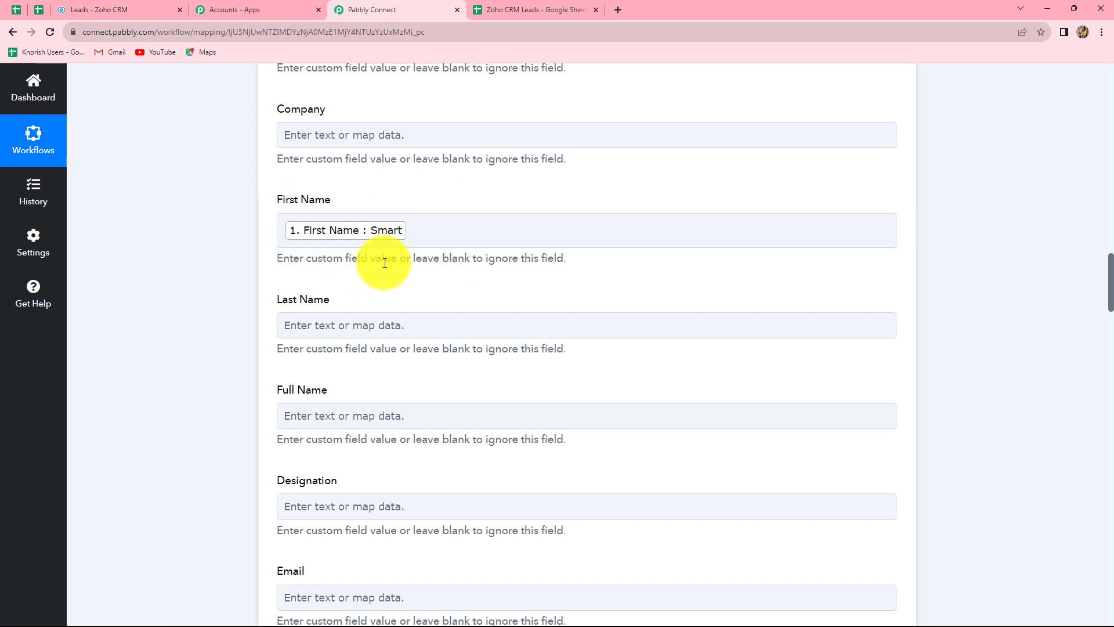
pyautogui.scroll(-3, 383, 262)
pyautogui.click(376, 151)
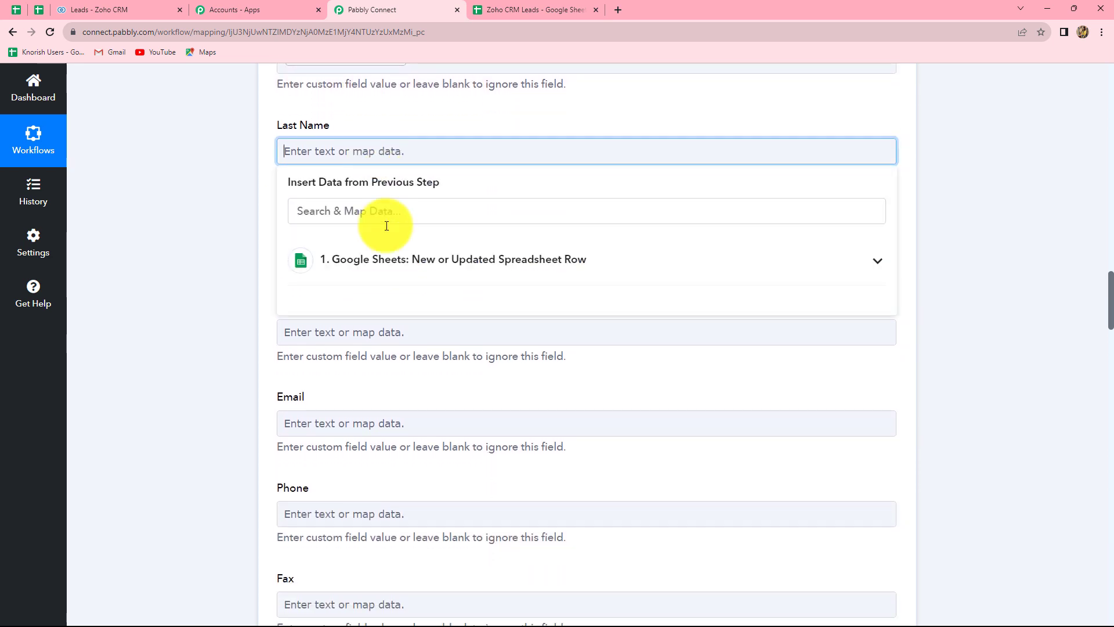
pyautogui.click(405, 274)
pyautogui.click(410, 477)
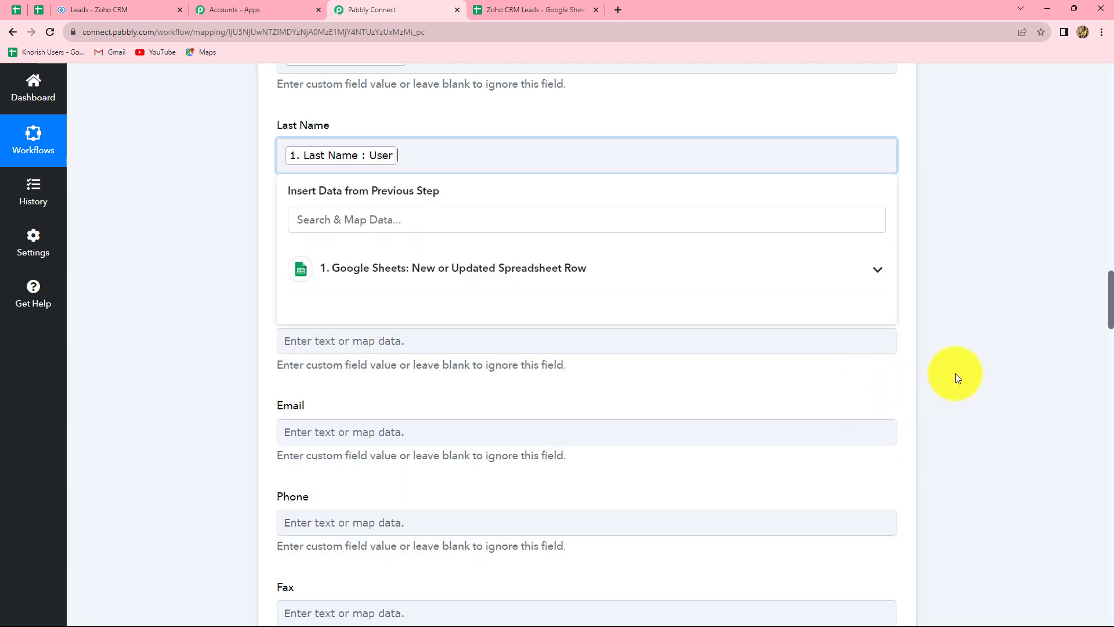
pyautogui.click(955, 374)
pyautogui.scroll(-2, 420, 296)
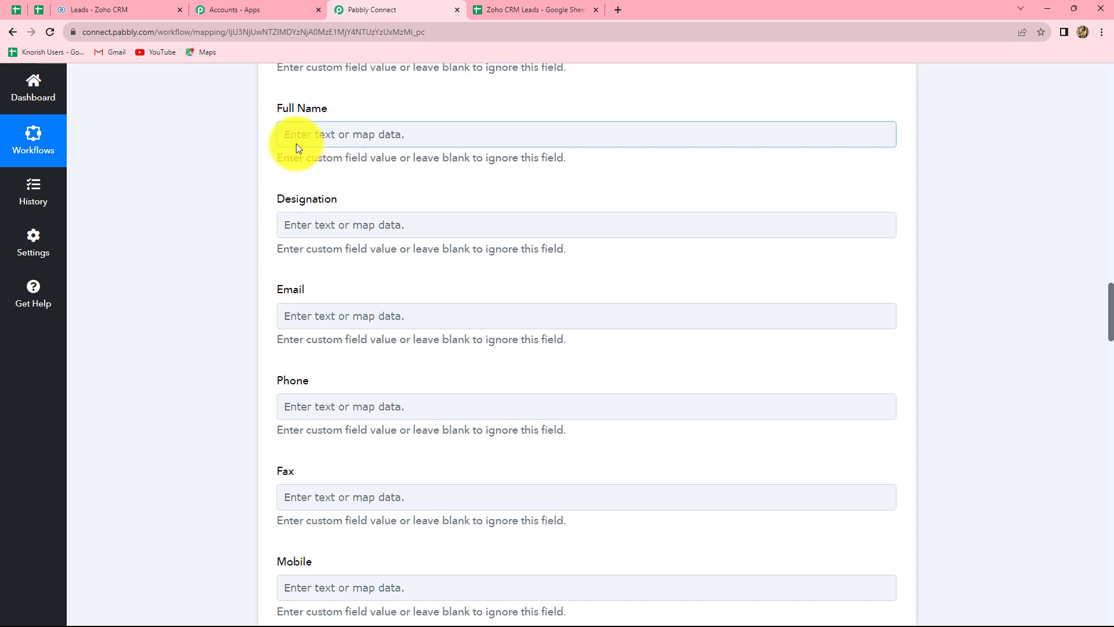
pyautogui.scroll(4, 413, 334)
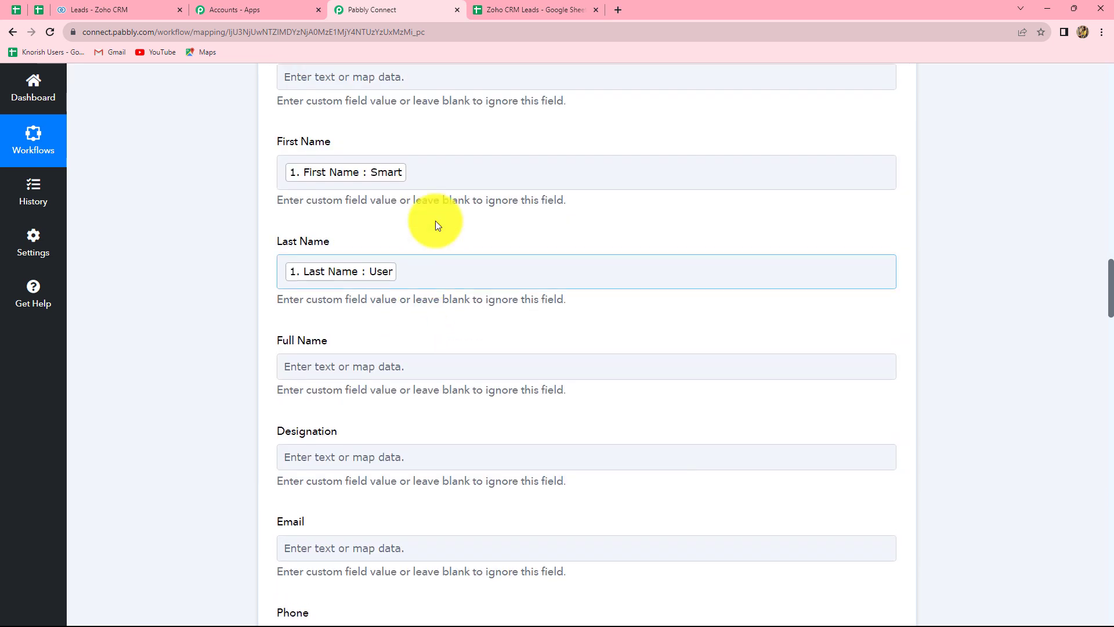
pyautogui.scroll(-7, 764, 363)
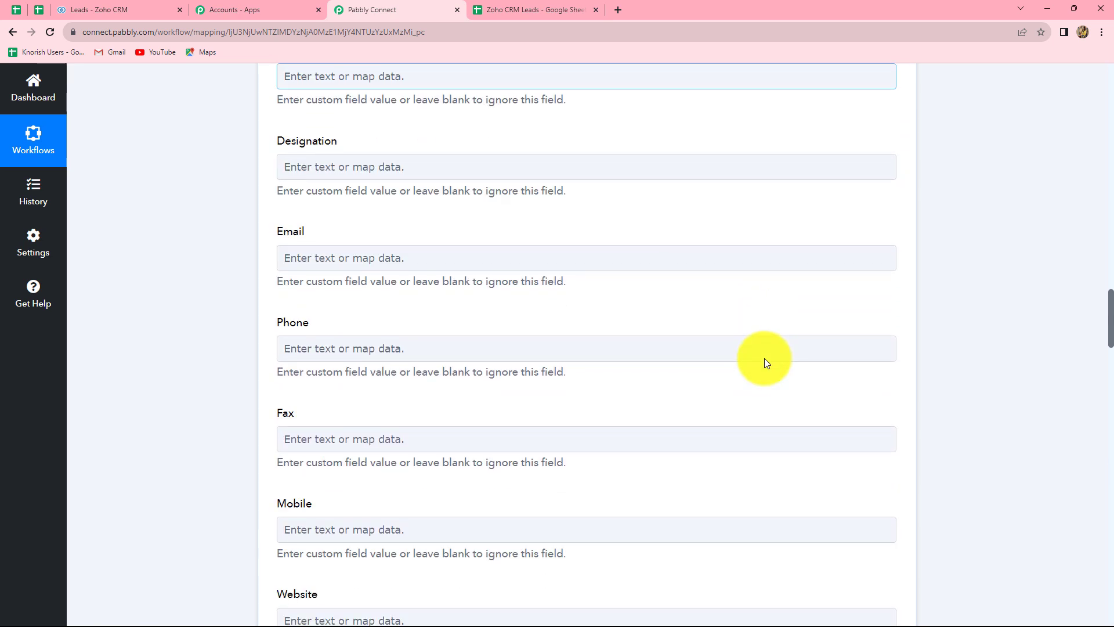
# Map Email to the sheet row's Email value, then check the Zoho CRM Leads spreadsheet.
pyautogui.click(360, 142)
pyautogui.click(381, 250)
pyautogui.click(422, 513)
pyautogui.scroll(-2, 540, 281)
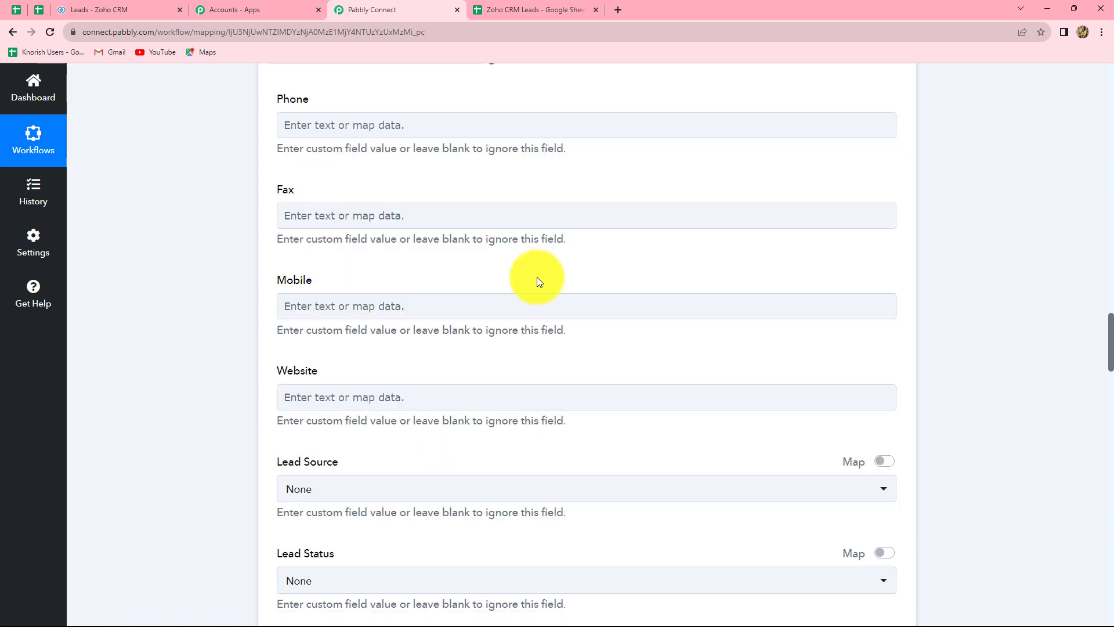
pyautogui.scroll(-6, 538, 279)
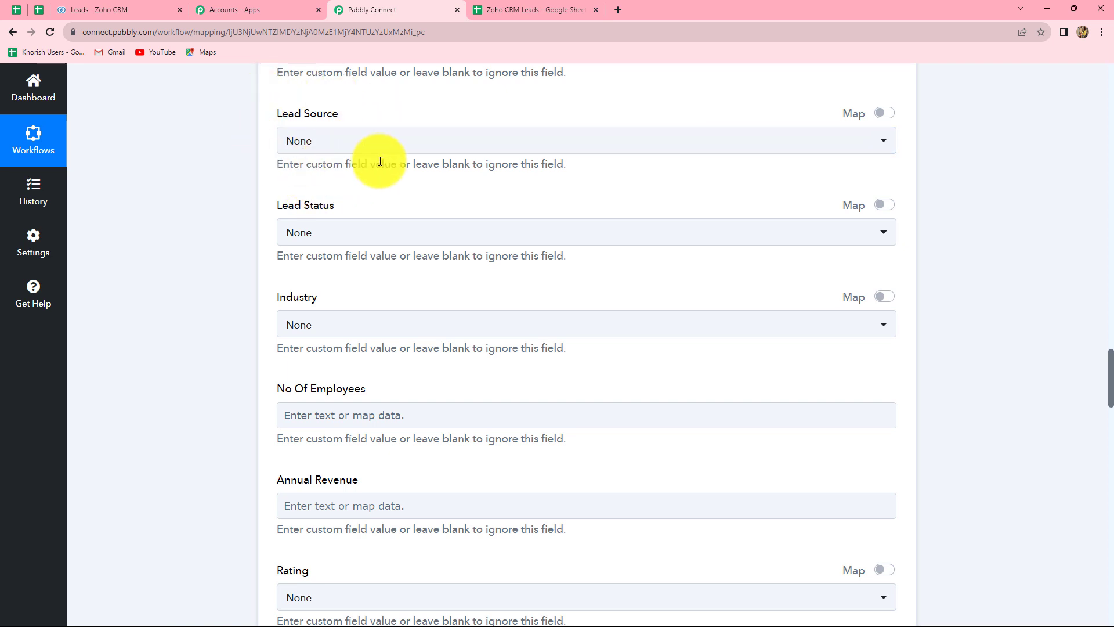
pyautogui.click(496, 6)
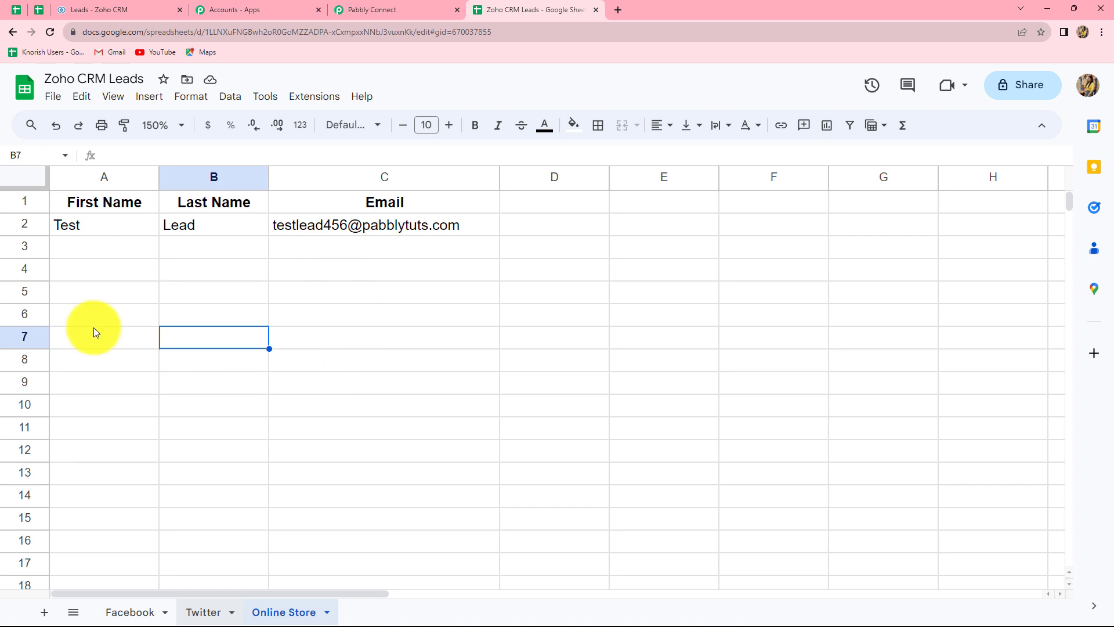
pyautogui.click(374, 6)
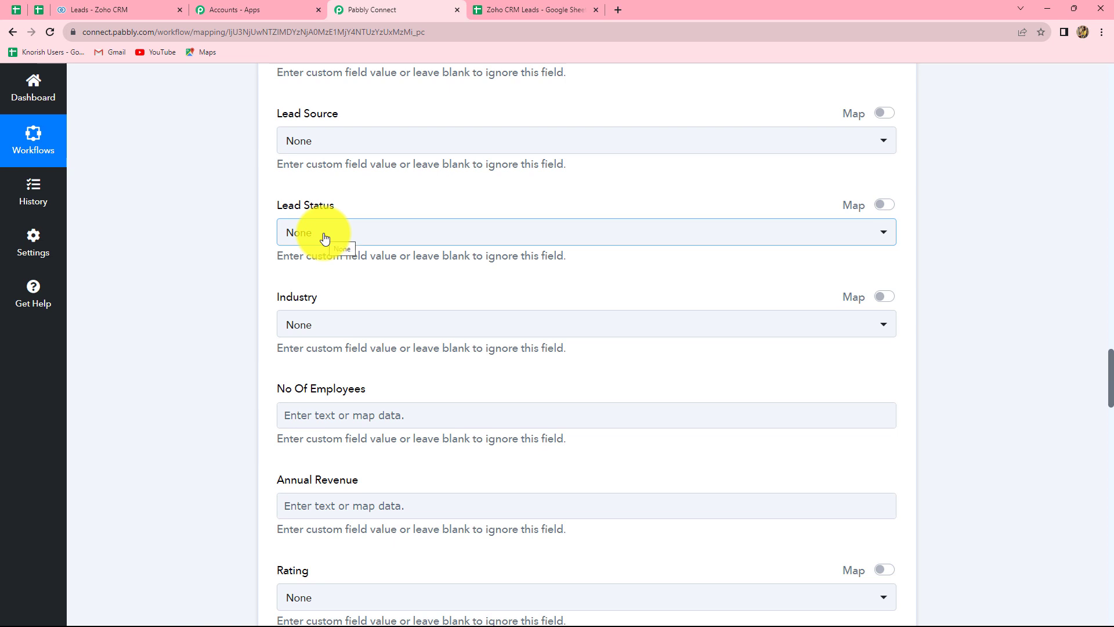
# Choose Facebook as the Lead Source and switch that field to Map mode.
pyautogui.click(323, 141)
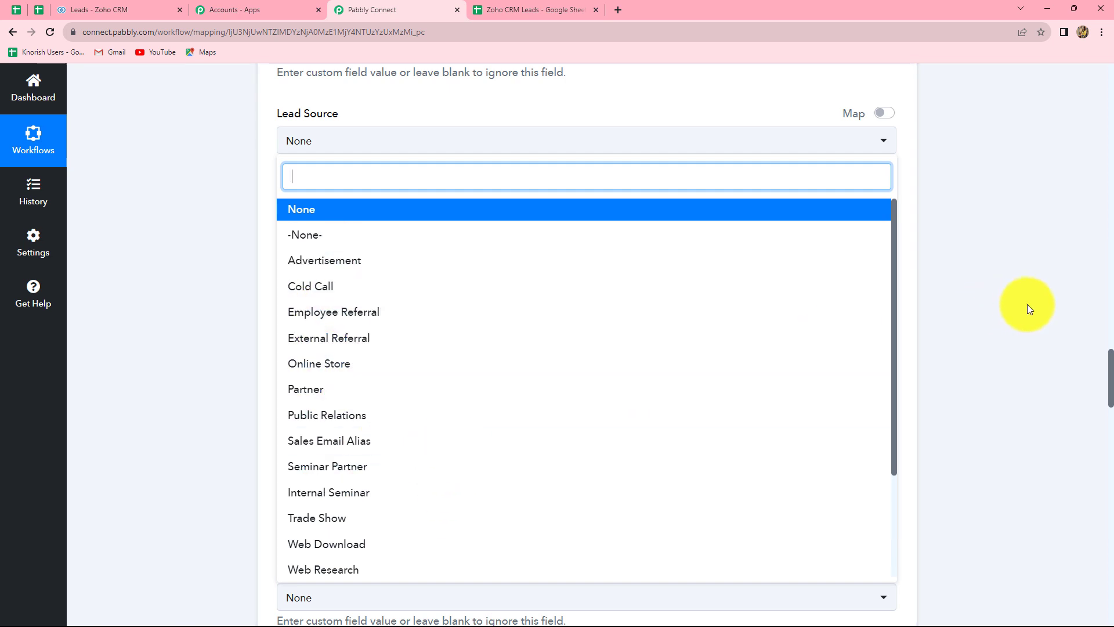
pyautogui.click(1027, 304)
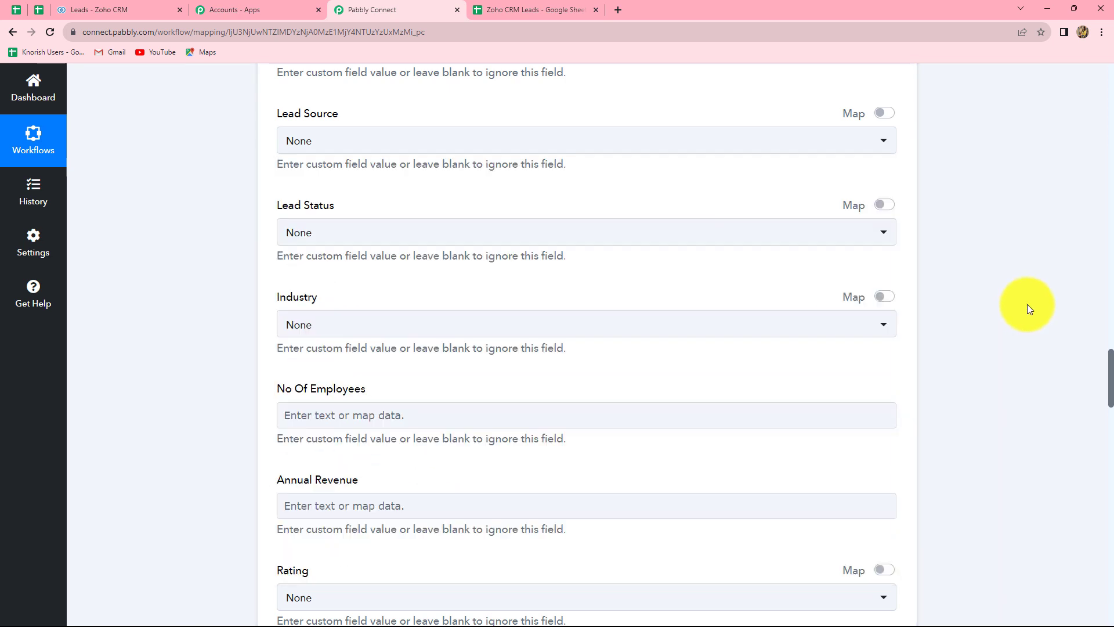
pyautogui.click(327, 144)
pyautogui.scroll(-1, 390, 428)
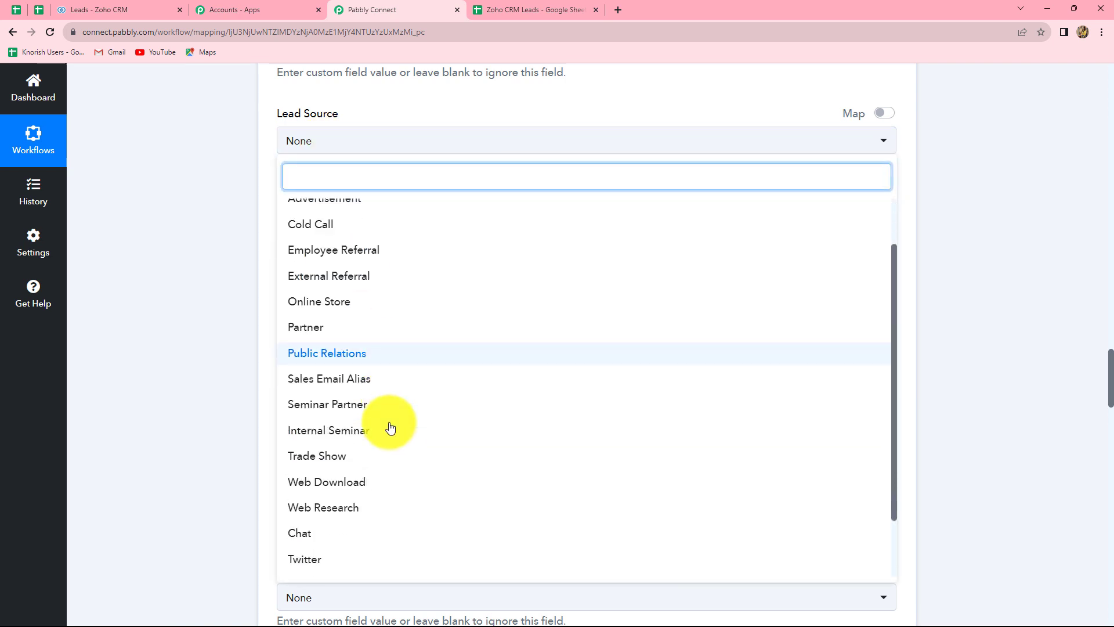
pyautogui.scroll(-1, 390, 427)
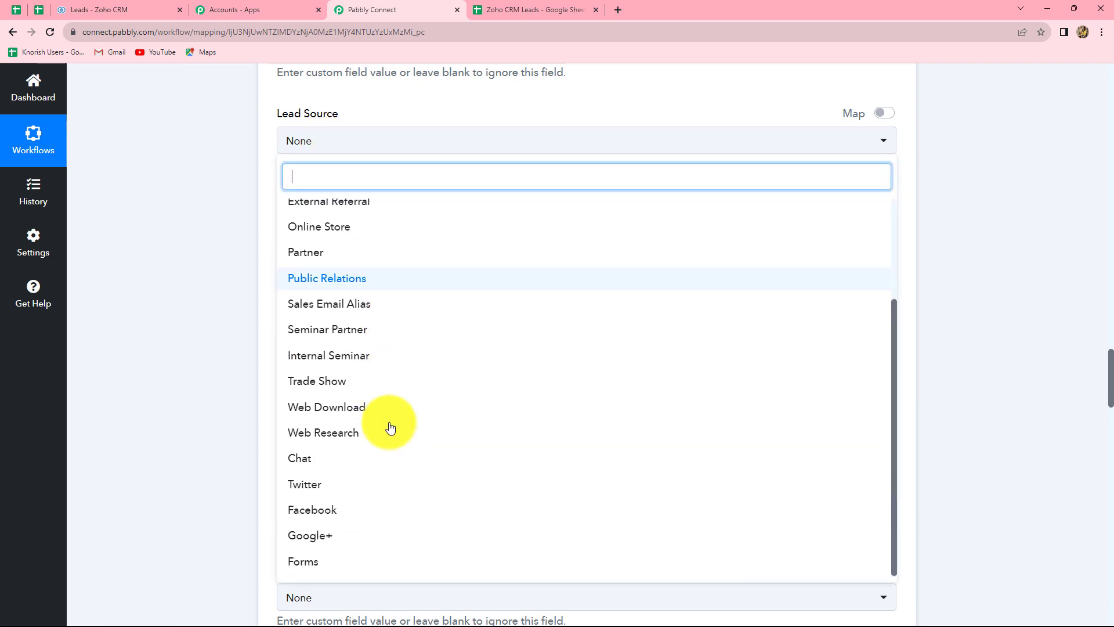
pyautogui.click(314, 511)
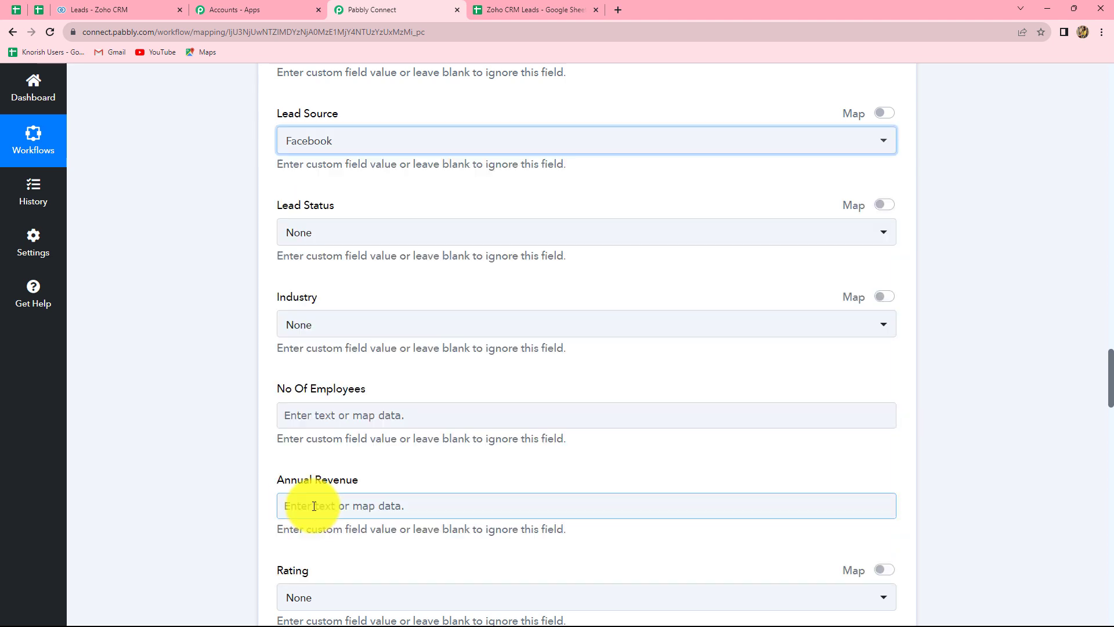
pyautogui.click(887, 116)
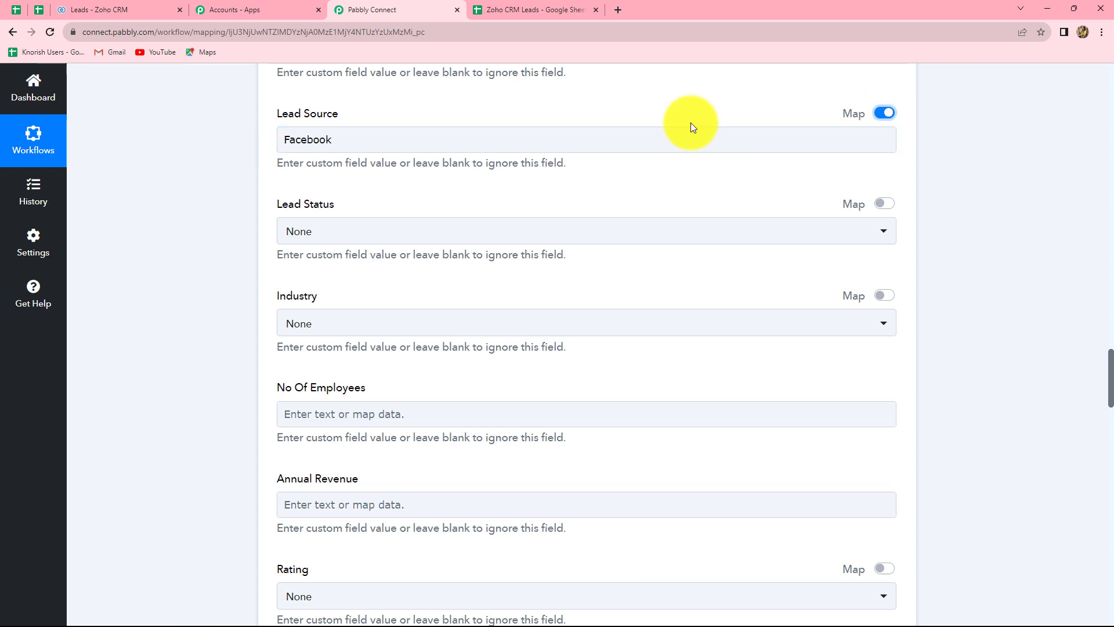
# Replace Facebook in Lead Source with the Google Sheets row's SheetName value.
pyautogui.click(348, 133)
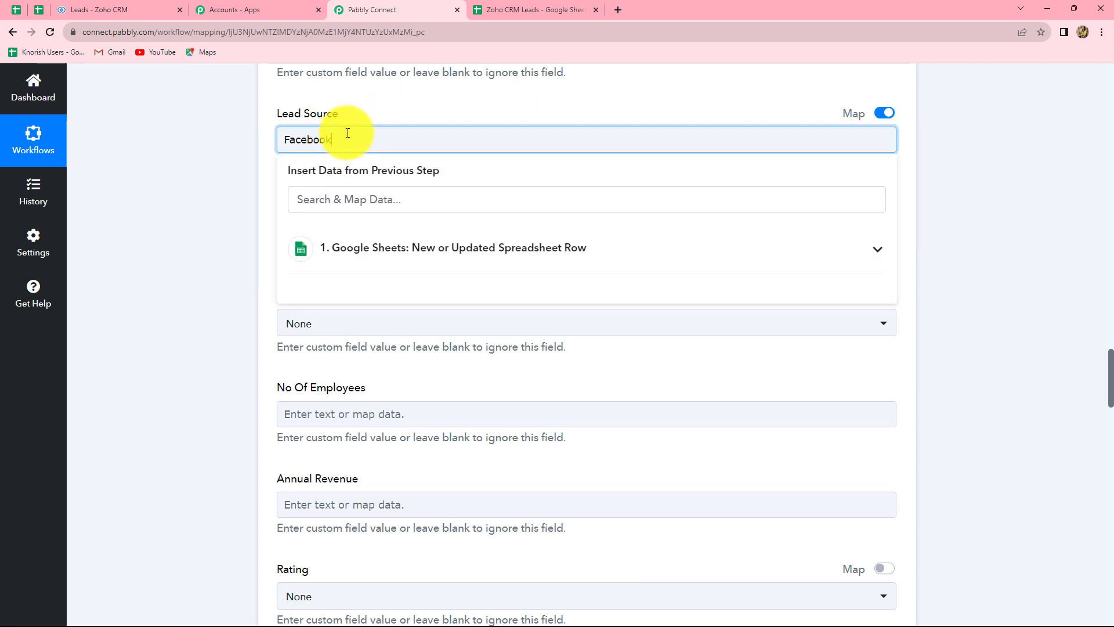
pyautogui.press('BackSpace')
pyautogui.press('BackSpace')
pyautogui.press('BackSpace')
pyautogui.press('BackSpace')
pyautogui.press('BackSpace')
pyautogui.press('BackSpace')
pyautogui.press('BackSpace')
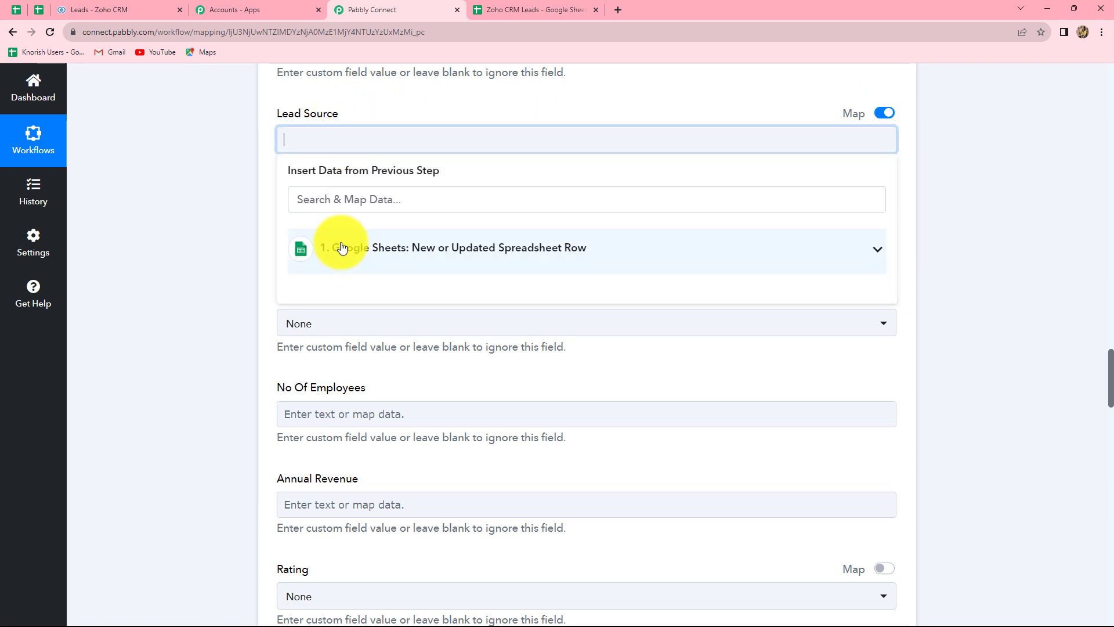
pyautogui.hotkey('ctrl', 'Tab')
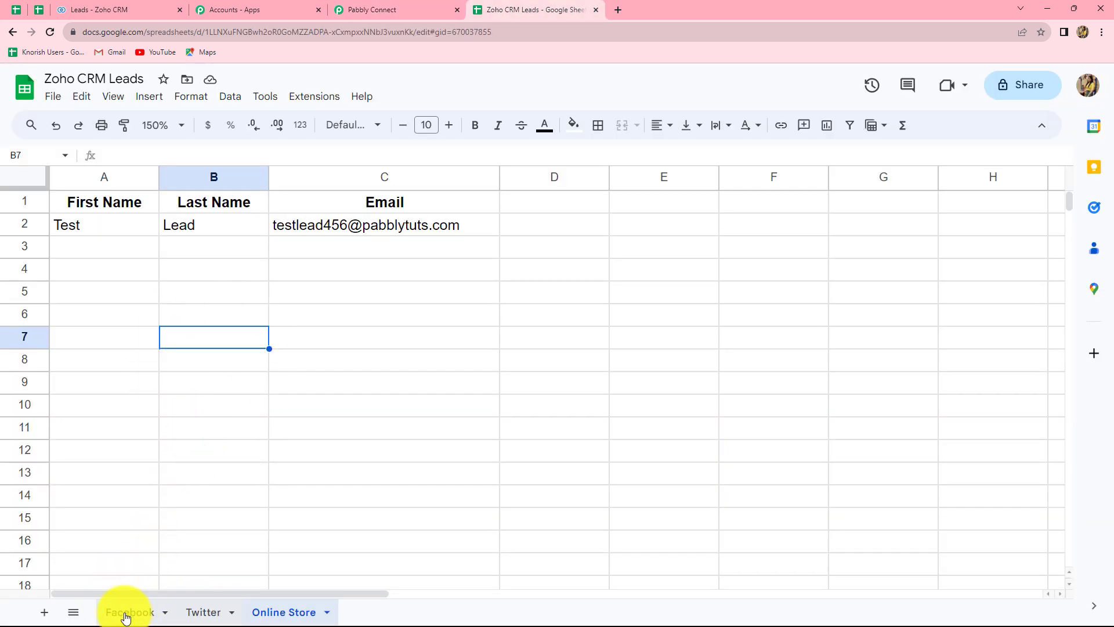
pyautogui.click(394, 6)
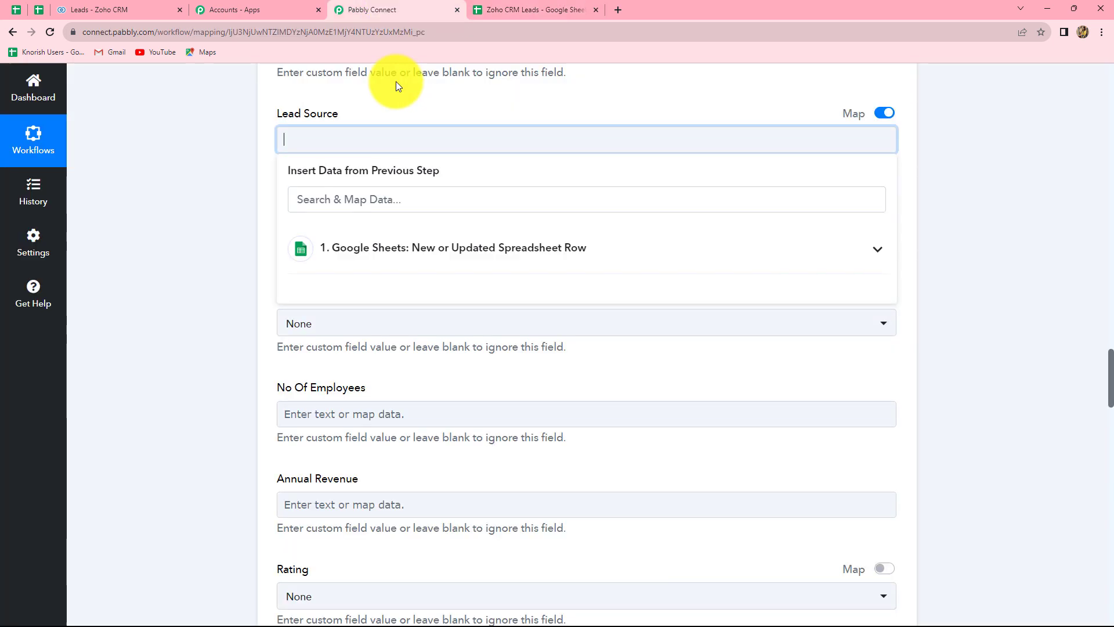
pyautogui.click(343, 243)
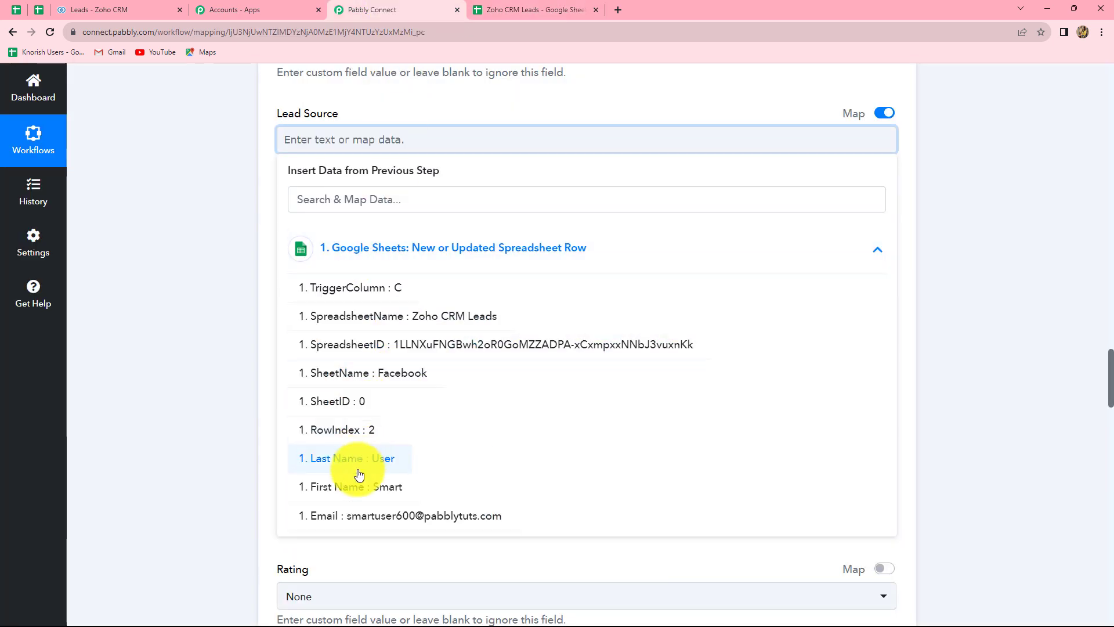
pyautogui.click(391, 377)
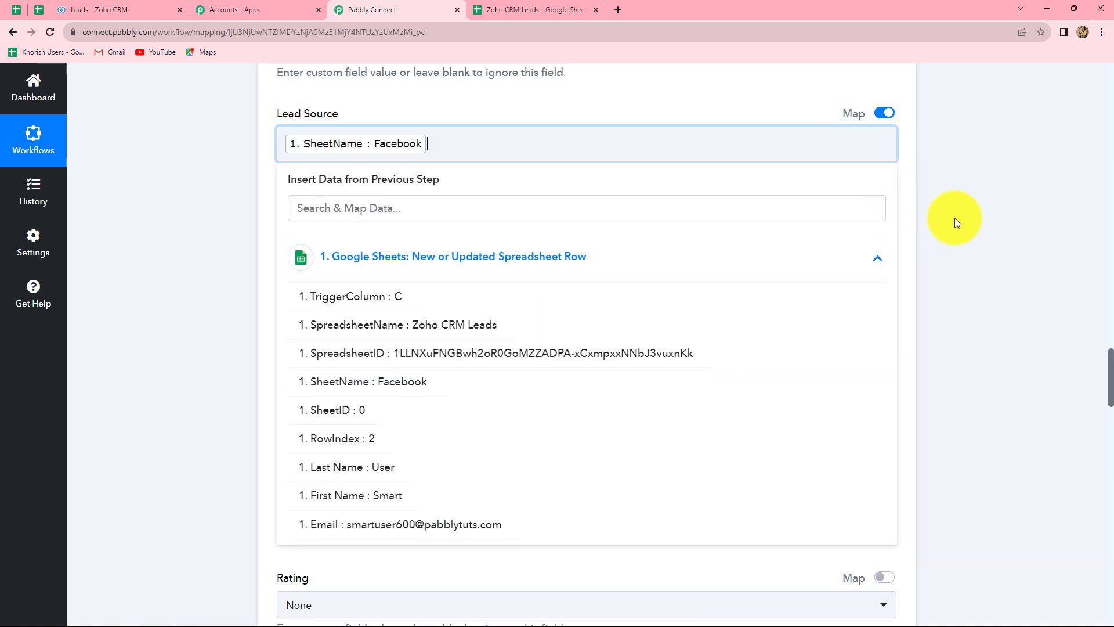
pyautogui.click(955, 224)
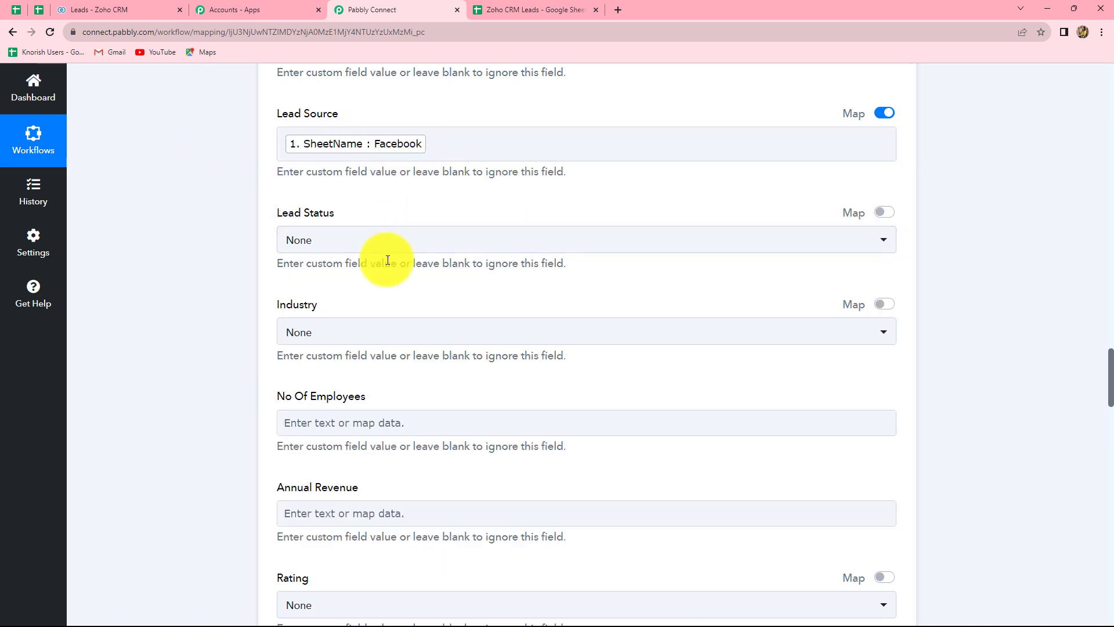
# Review the Twitter and Online Store tabs of the Zoho CRM Leads spreadsheet.
pyautogui.click(506, 6)
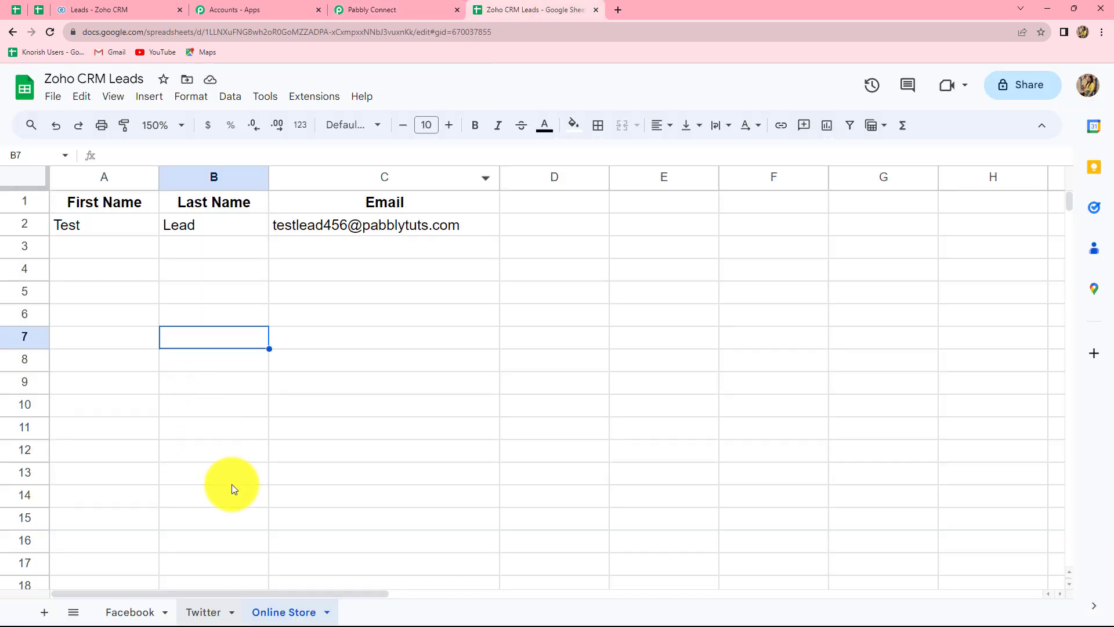
pyautogui.click(206, 612)
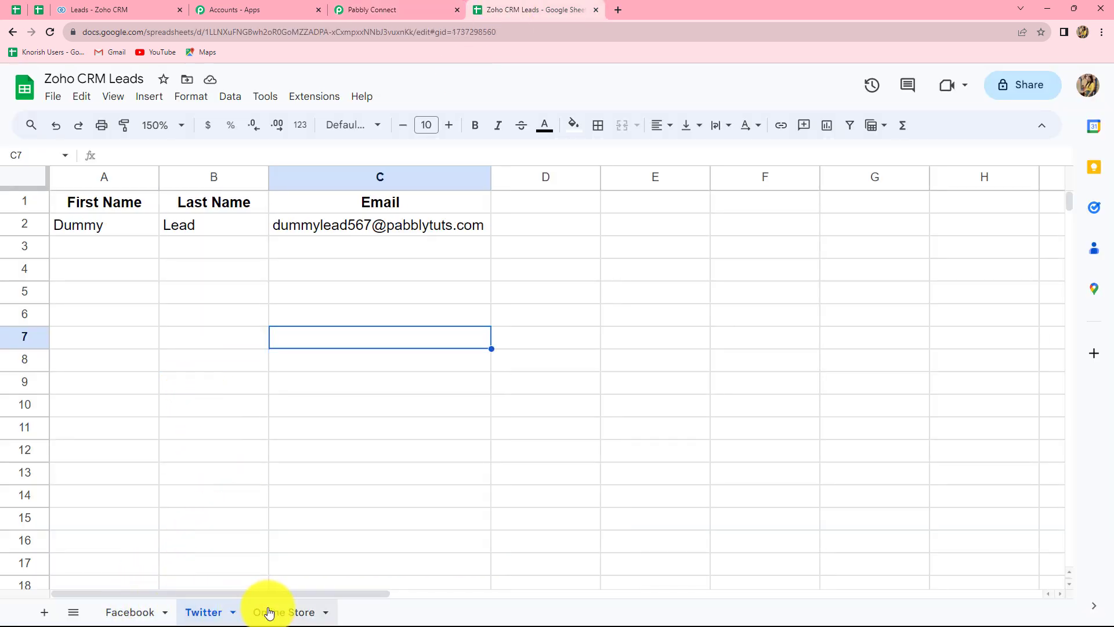
pyautogui.click(269, 611)
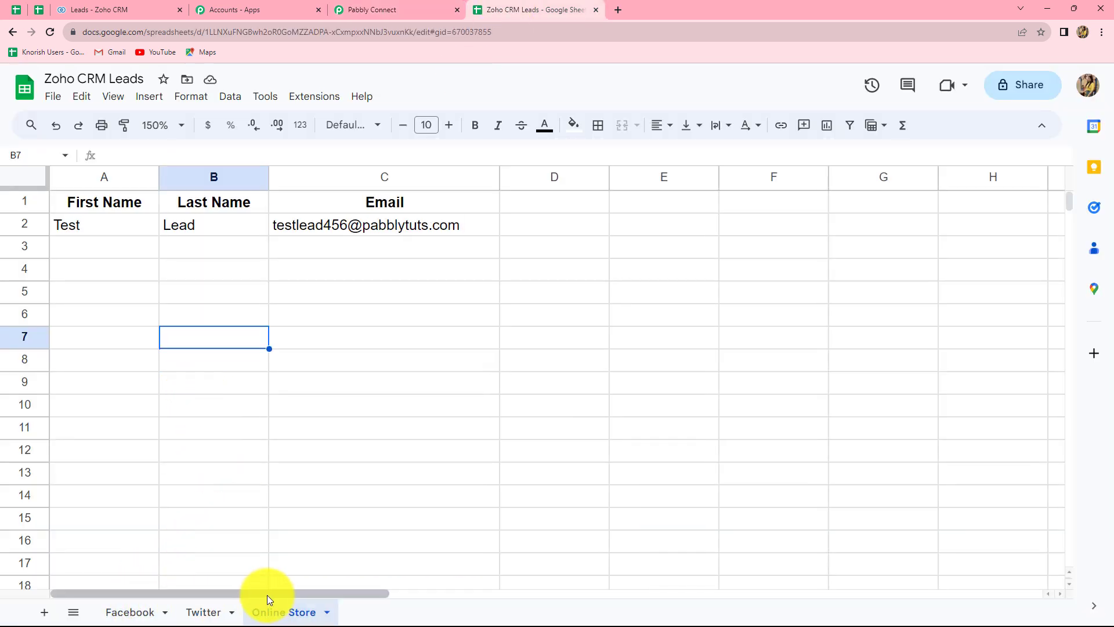
pyautogui.click(357, 10)
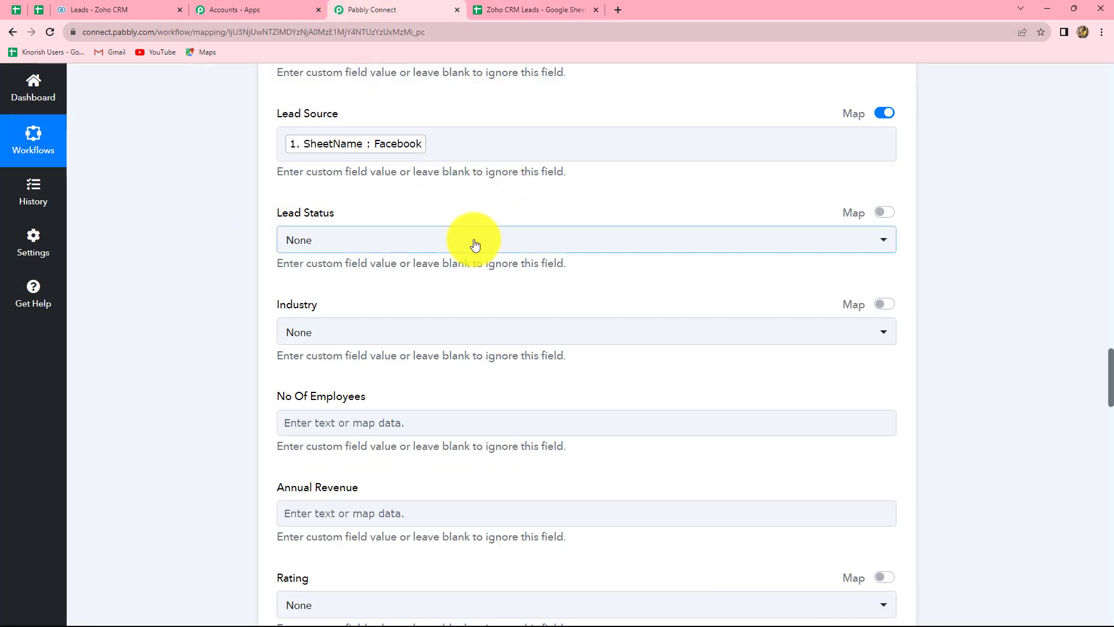
# Save the Zoho CRM step and send a test request, getting code SUCCESS with action insert.
pyautogui.scroll(-1, 473, 243)
pyautogui.scroll(-1, 474, 244)
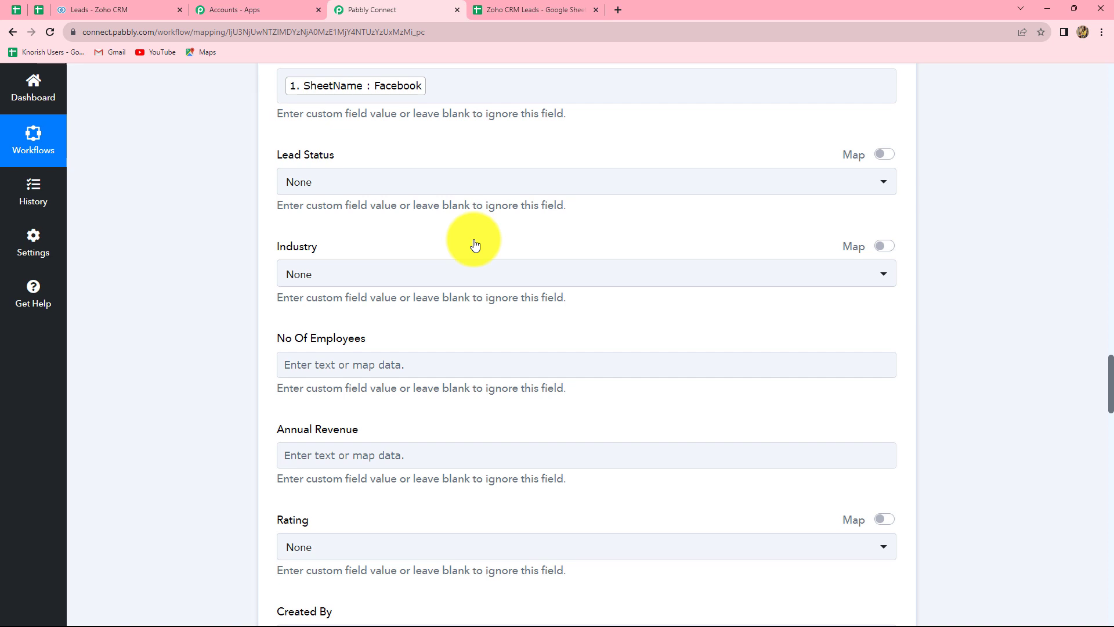
pyautogui.scroll(-4, 475, 244)
pyautogui.scroll(4, 474, 239)
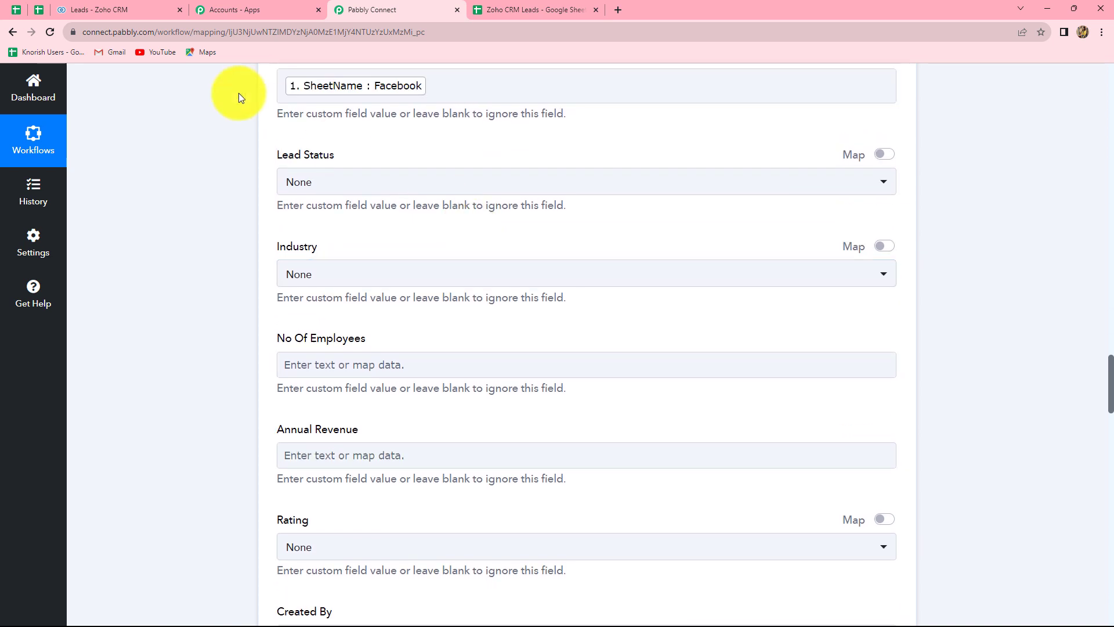
pyautogui.scroll(-20, 434, 224)
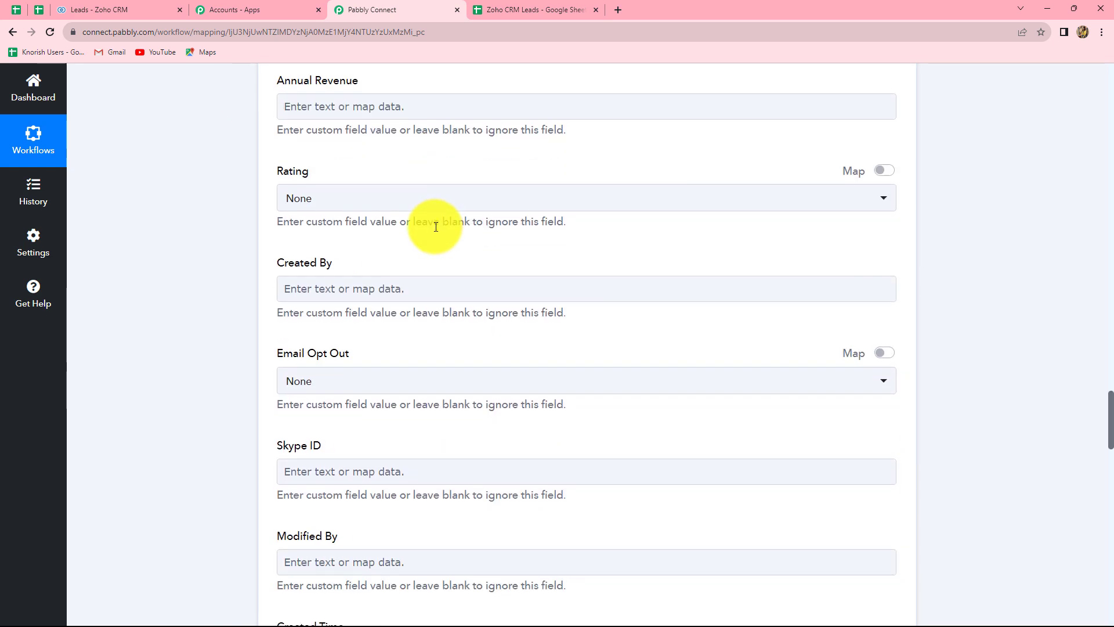
pyautogui.scroll(-20, 435, 222)
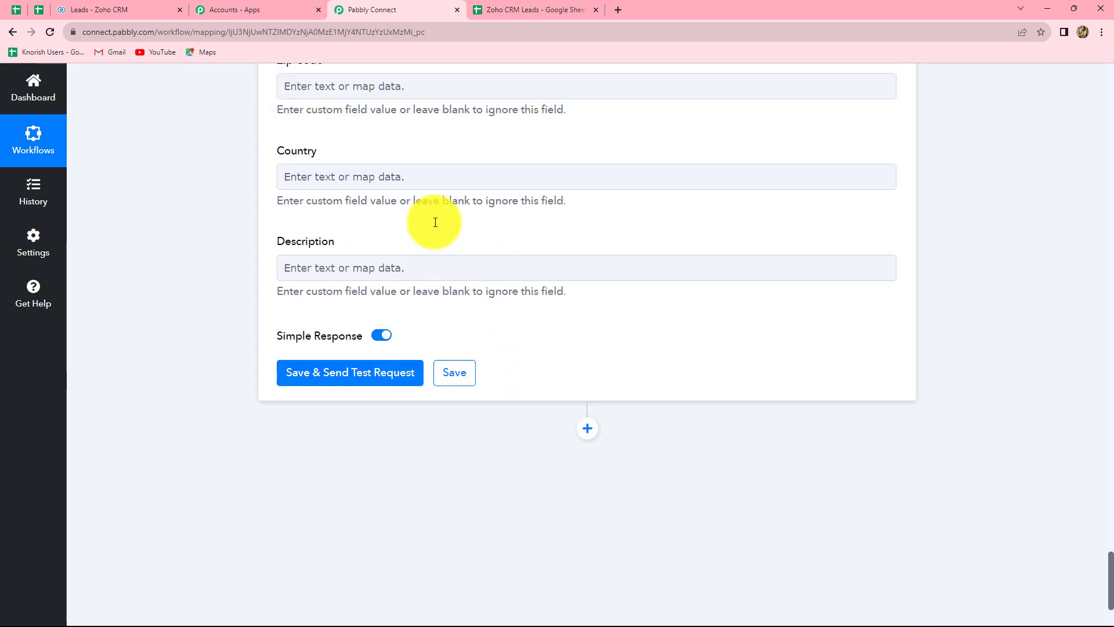
pyautogui.click(364, 314)
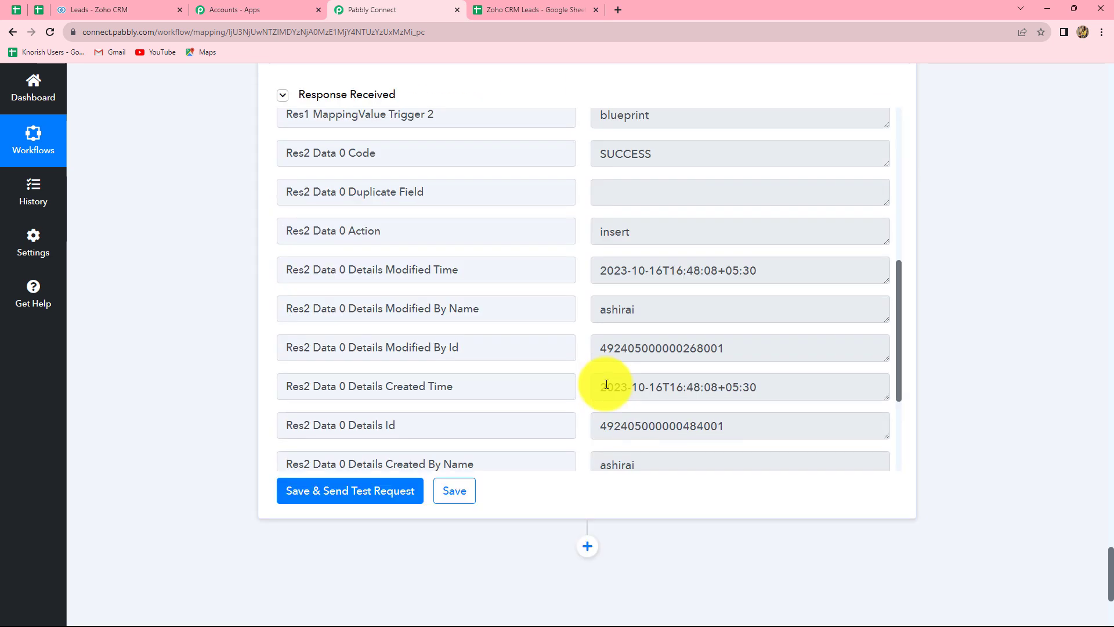
pyautogui.scroll(-1, 607, 385)
pyautogui.scroll(2, 607, 386)
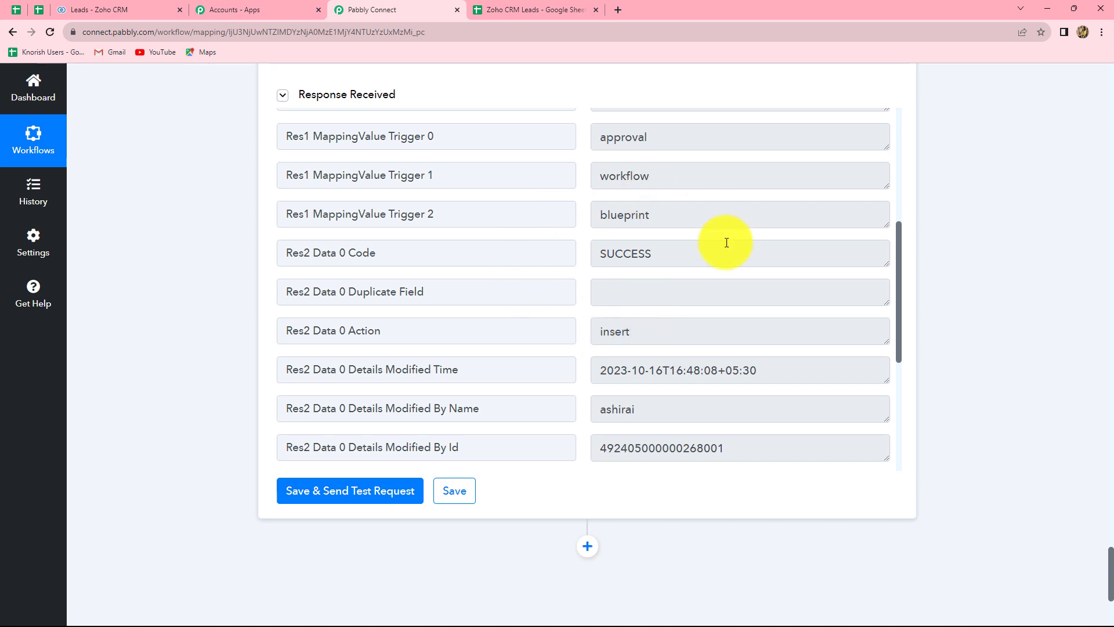
# Refresh the Zoho CRM Leads list to see 8 records, including the Facebook test lead, then go back to the sheet.
pyautogui.click(82, 2)
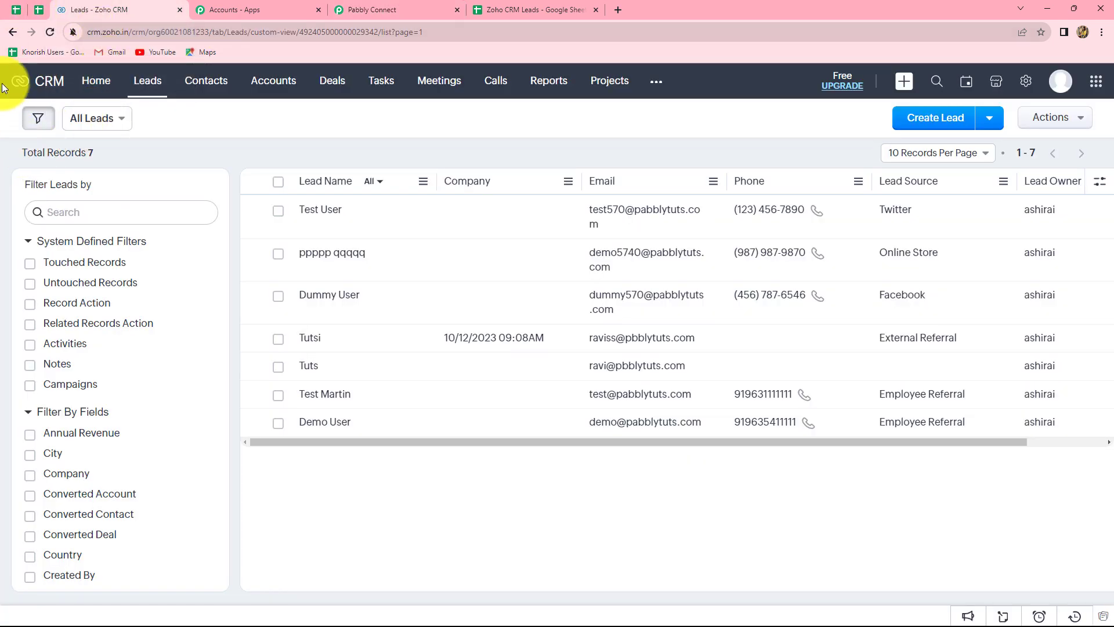
pyautogui.click(50, 32)
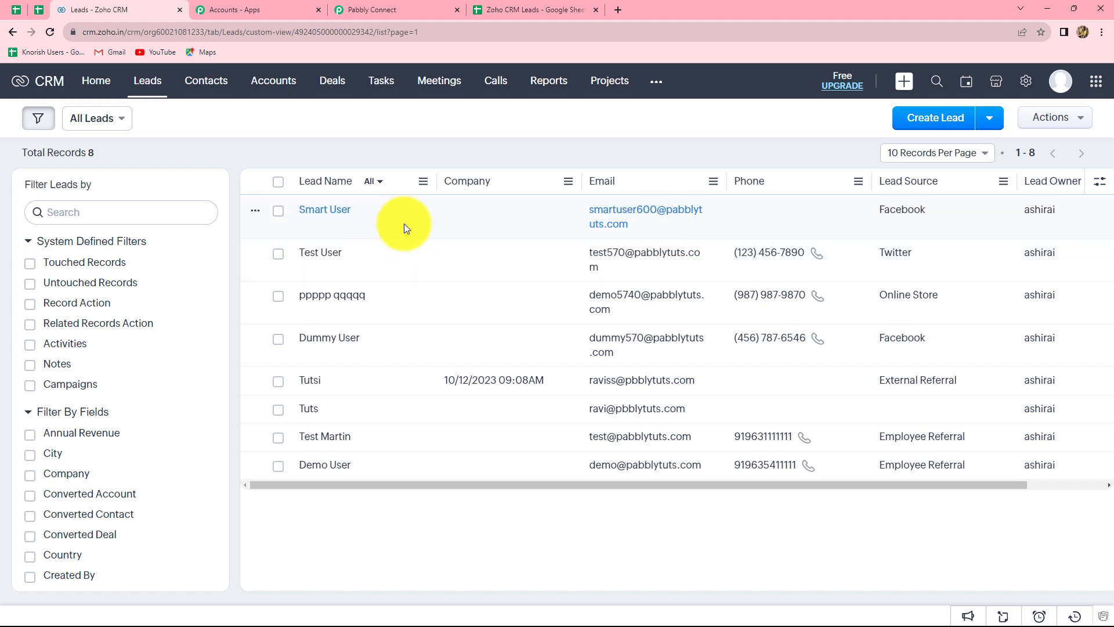
pyautogui.click(497, 9)
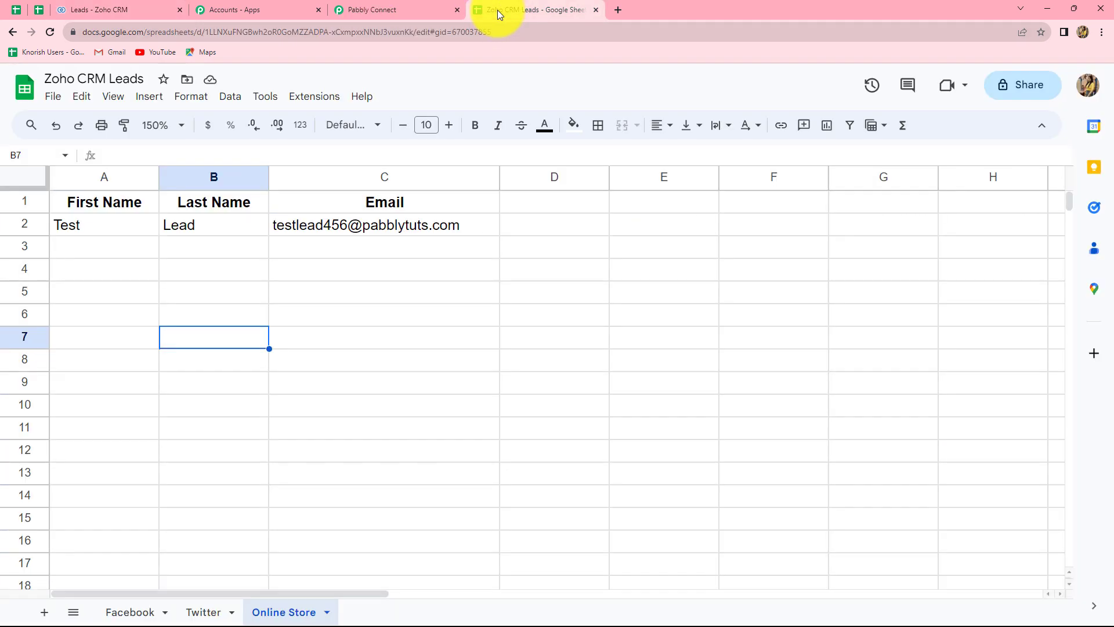
# On the Twitter sheet, fill row 3 with first name Demo, last name User and a test email address.
pyautogui.click(199, 616)
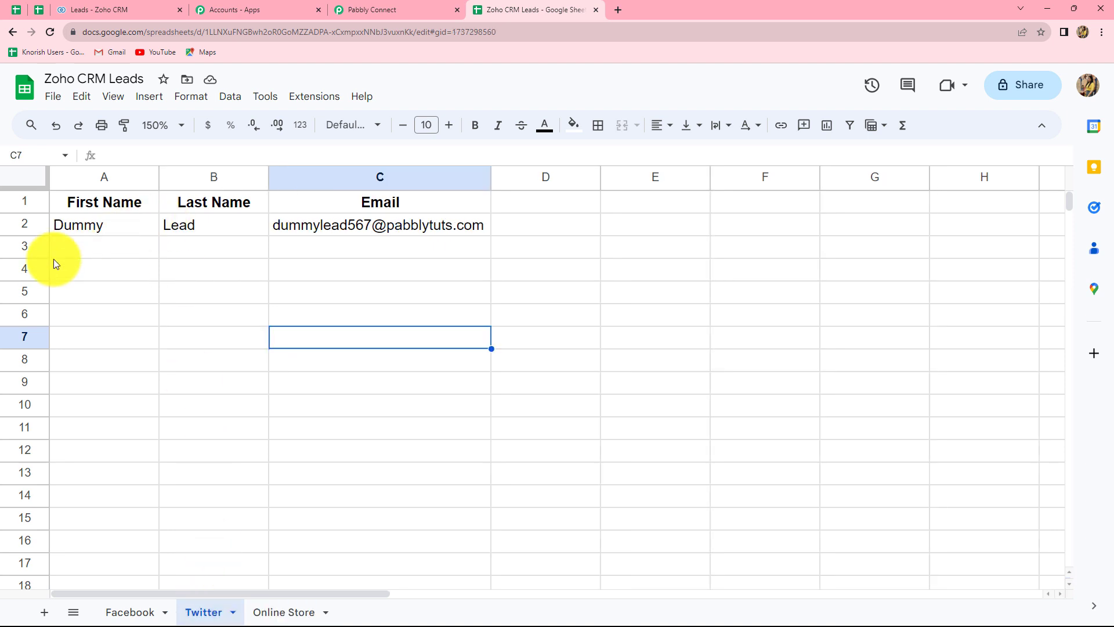
pyautogui.click(80, 254)
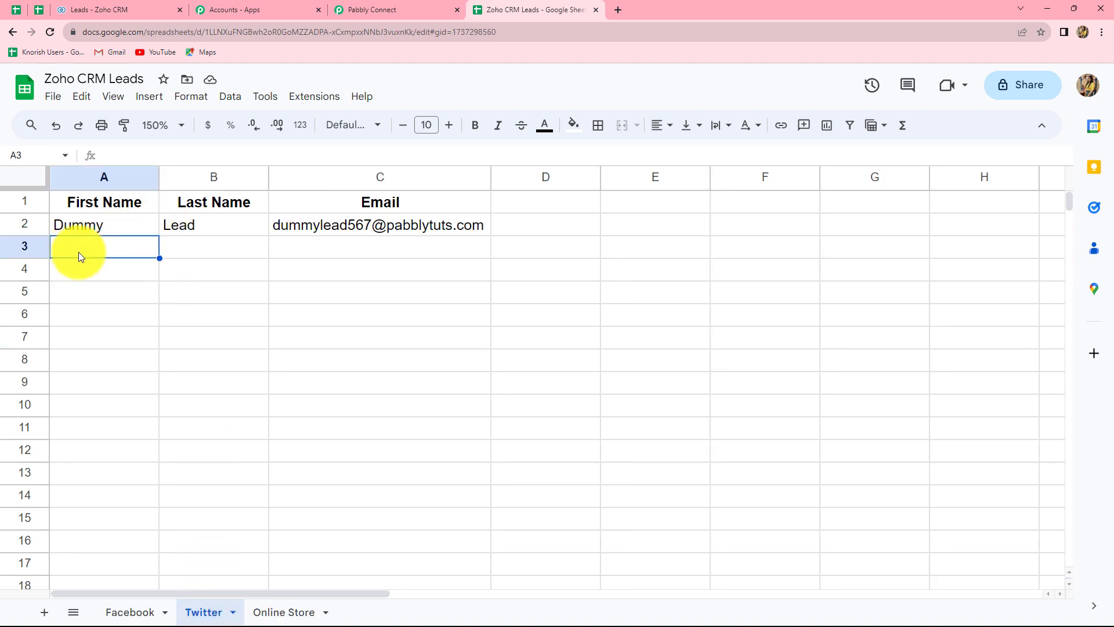
pyautogui.write('Demo')
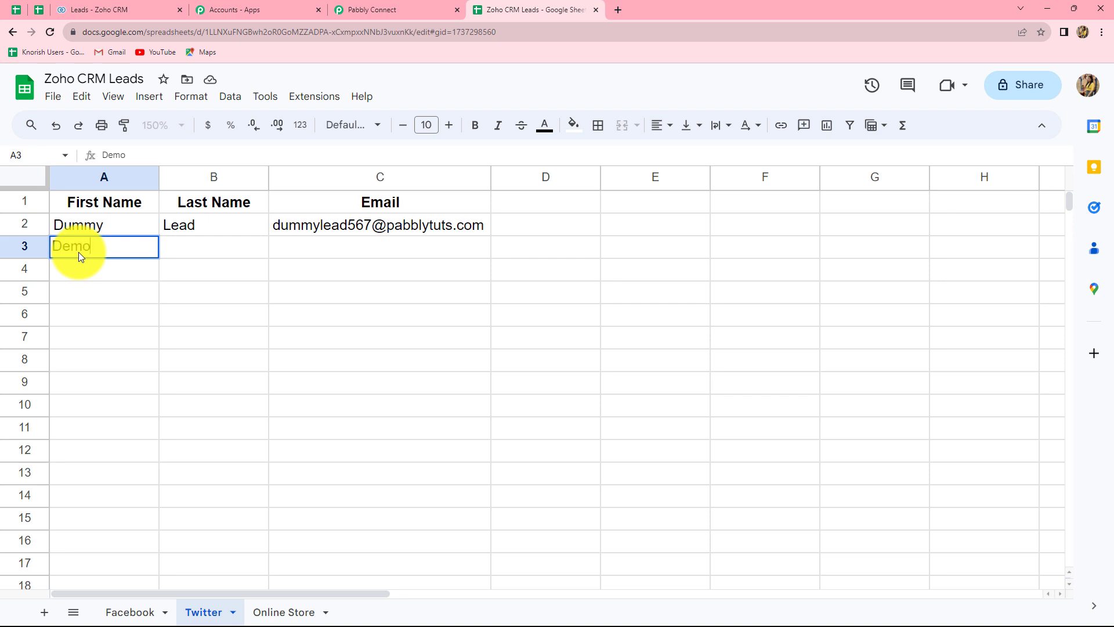
pyautogui.press('Tab')
pyautogui.write('User')
pyautogui.press('Tab')
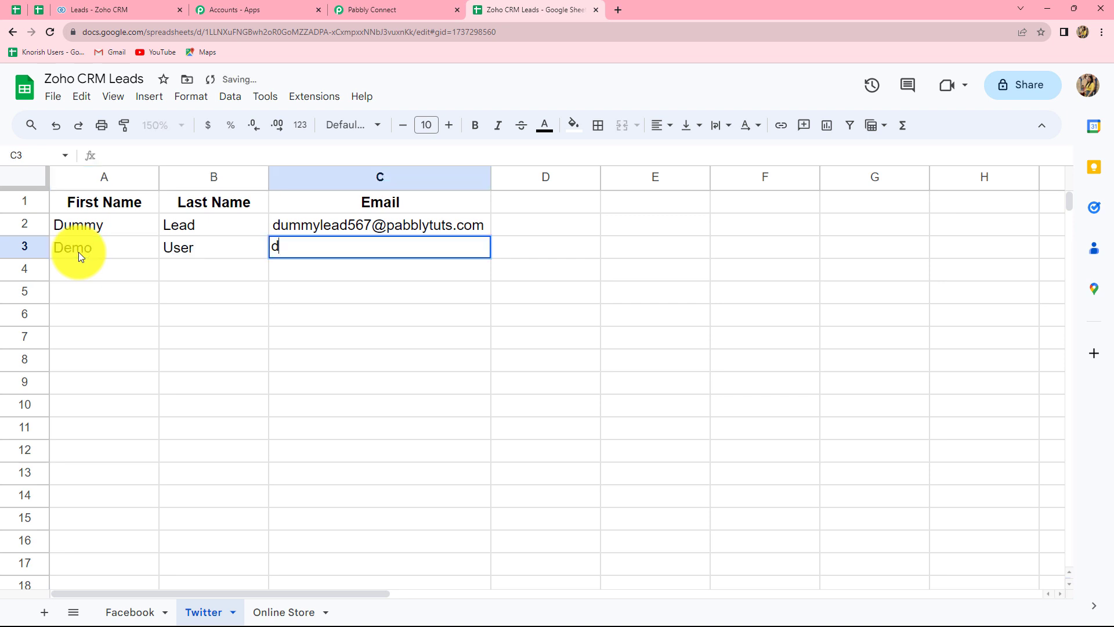
pyautogui.press('Return')
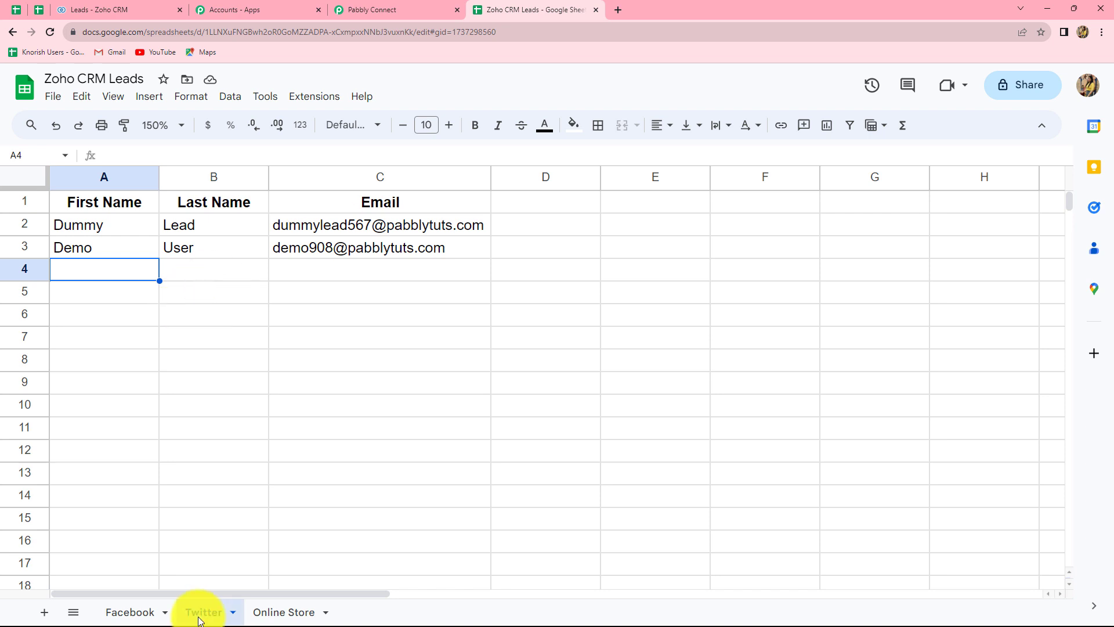
# Refresh Zoho CRM Leads to see 9 records, with Demo User sourced from Twitter, then return to the spreadsheet.
pyautogui.click(84, 7)
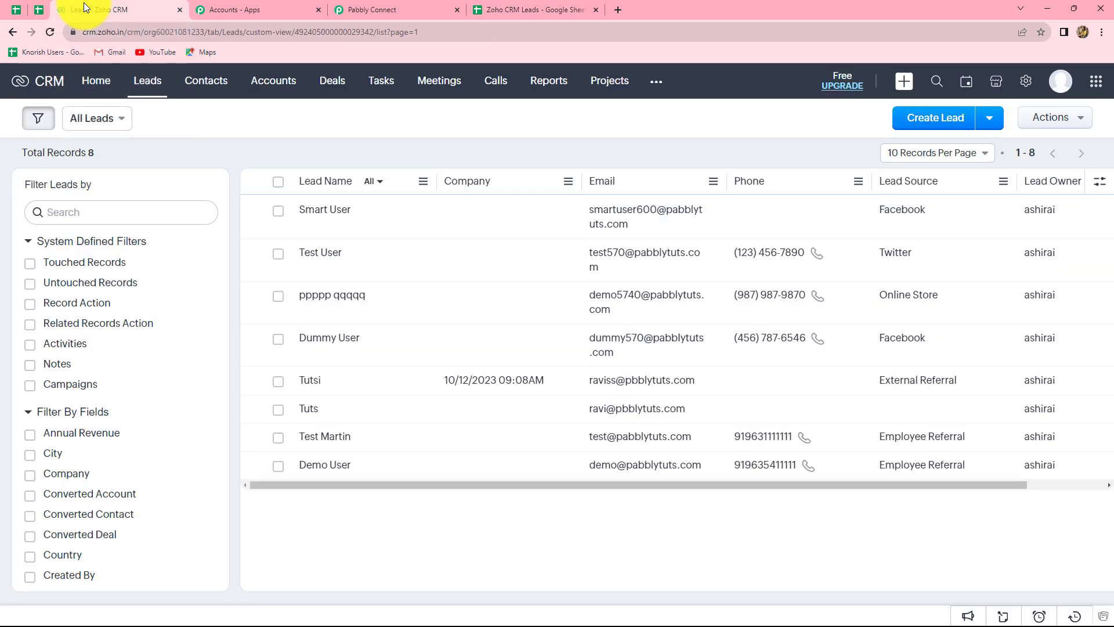
pyautogui.click(52, 32)
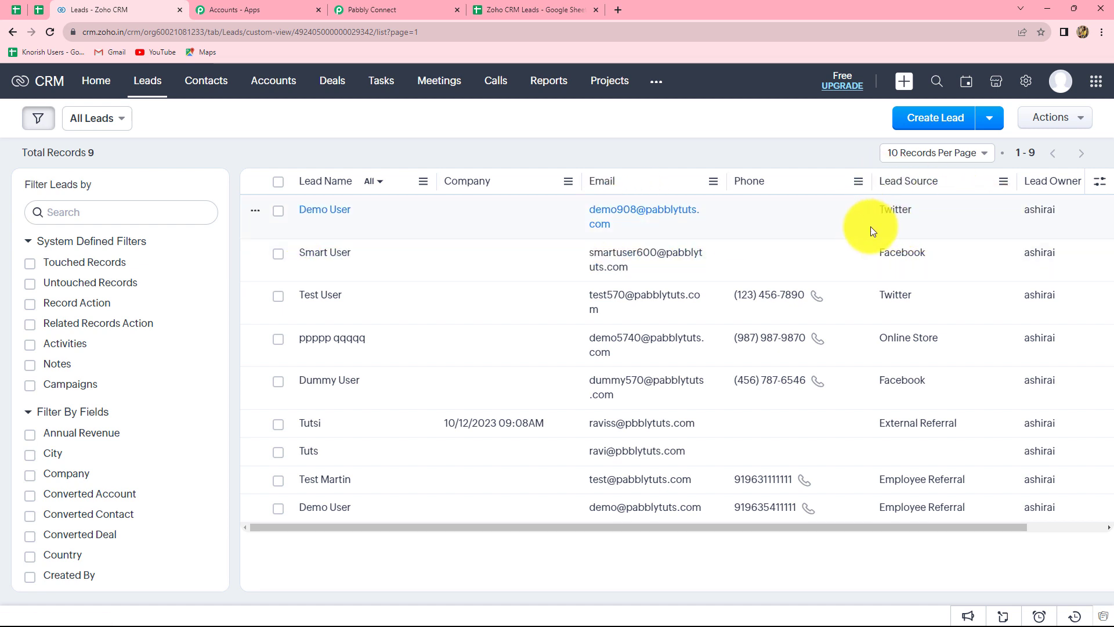
pyautogui.click(495, 7)
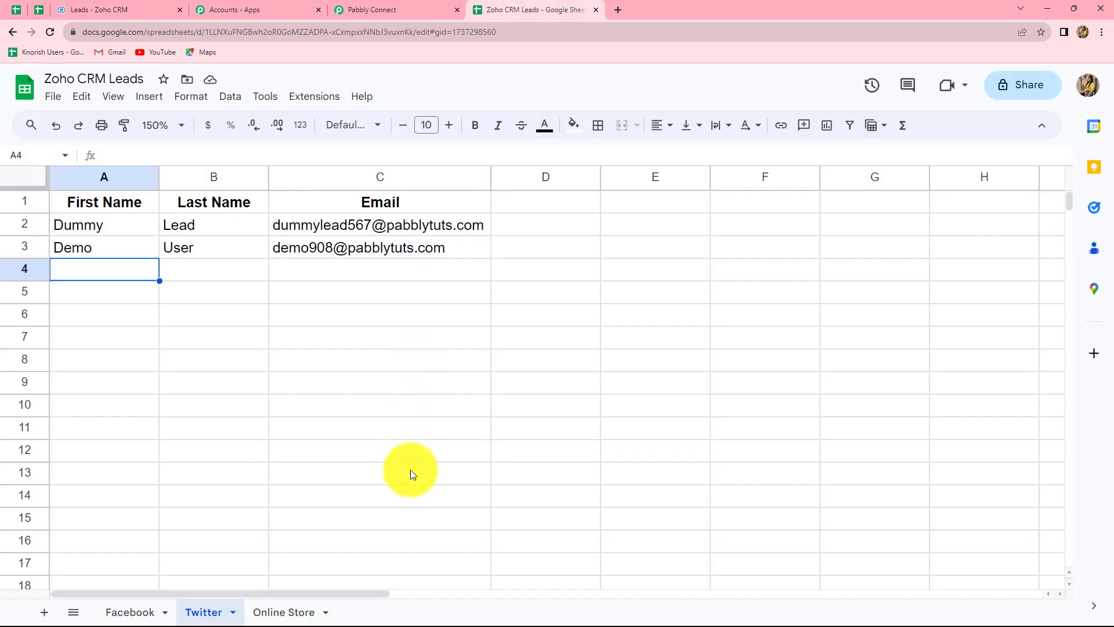
# On the Online Store sheet, fill row 3 with first name Dummy, last name User and a test email address.
pyautogui.click(280, 614)
pyautogui.click(81, 253)
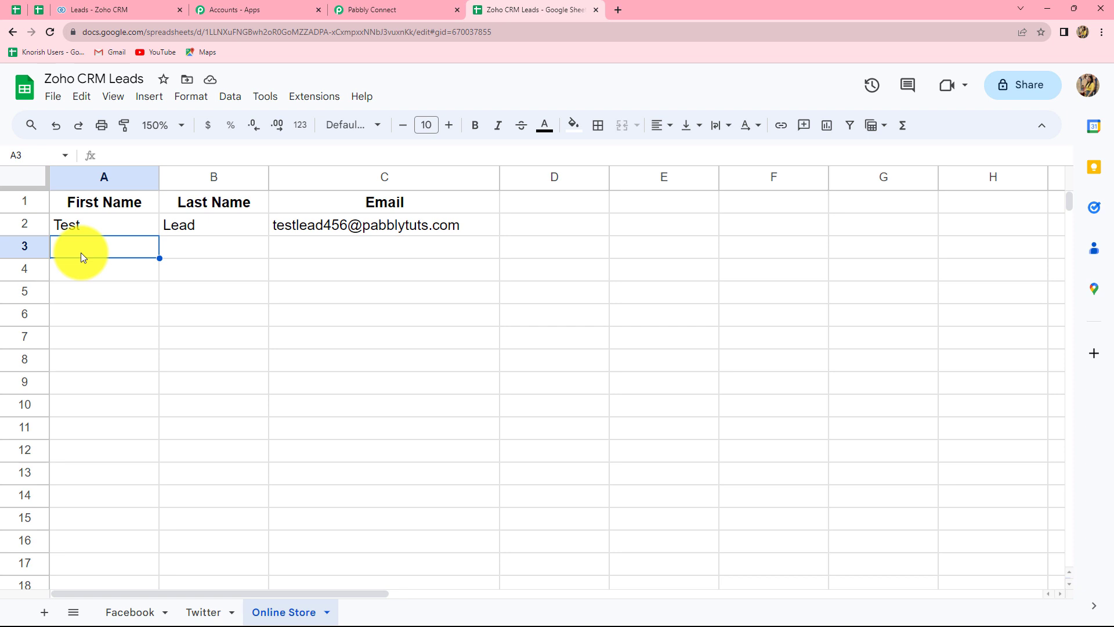
pyautogui.write('Dummy')
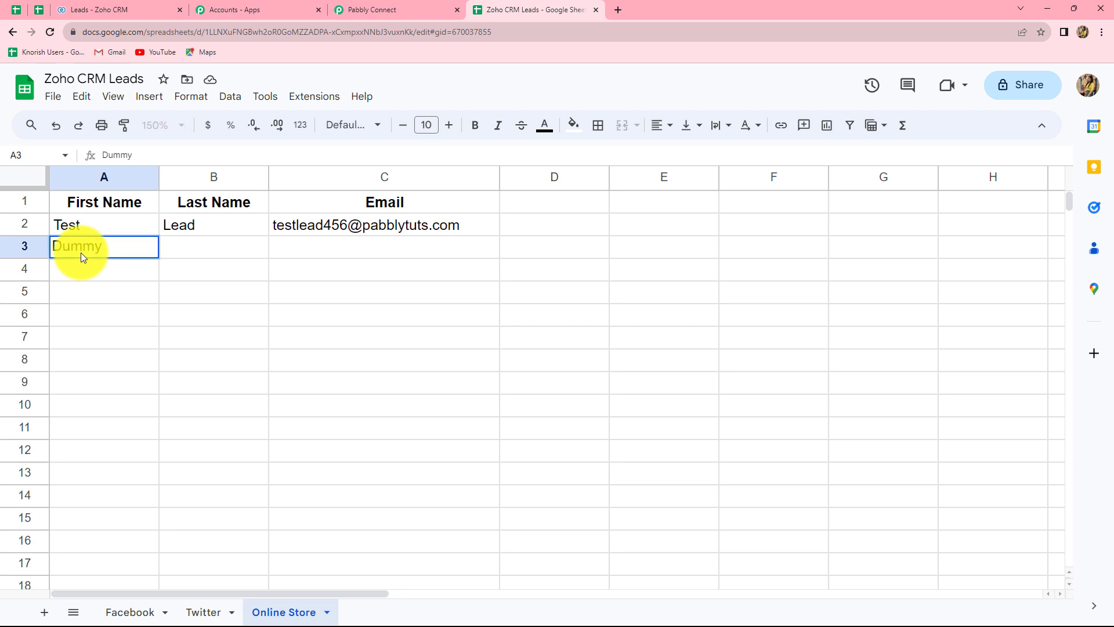
pyautogui.press('Tab')
pyautogui.write('User')
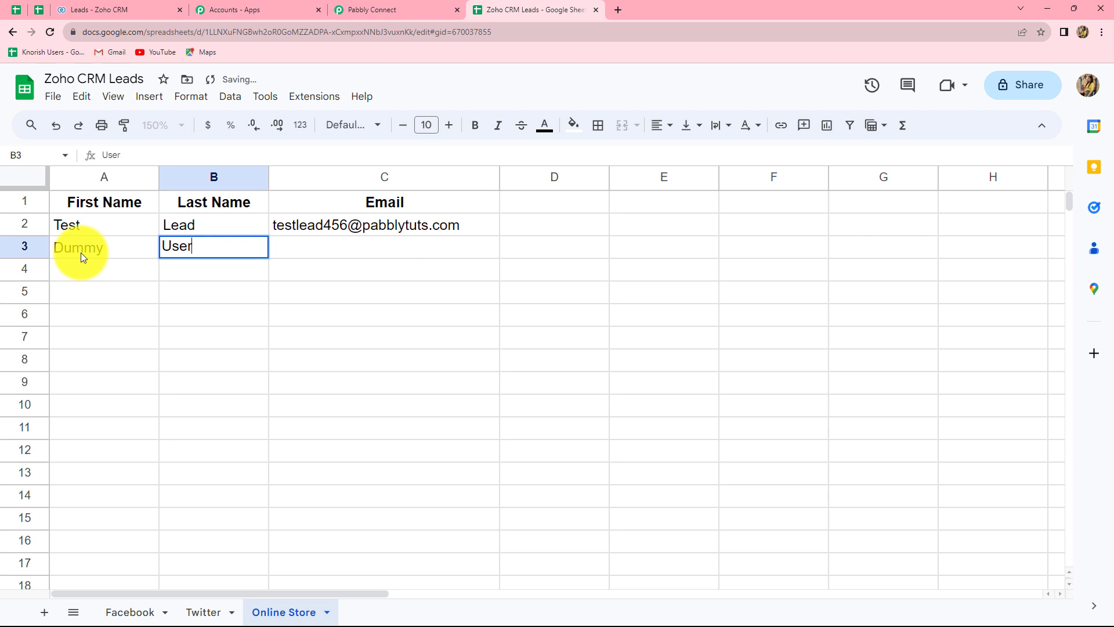
pyautogui.press('Tab')
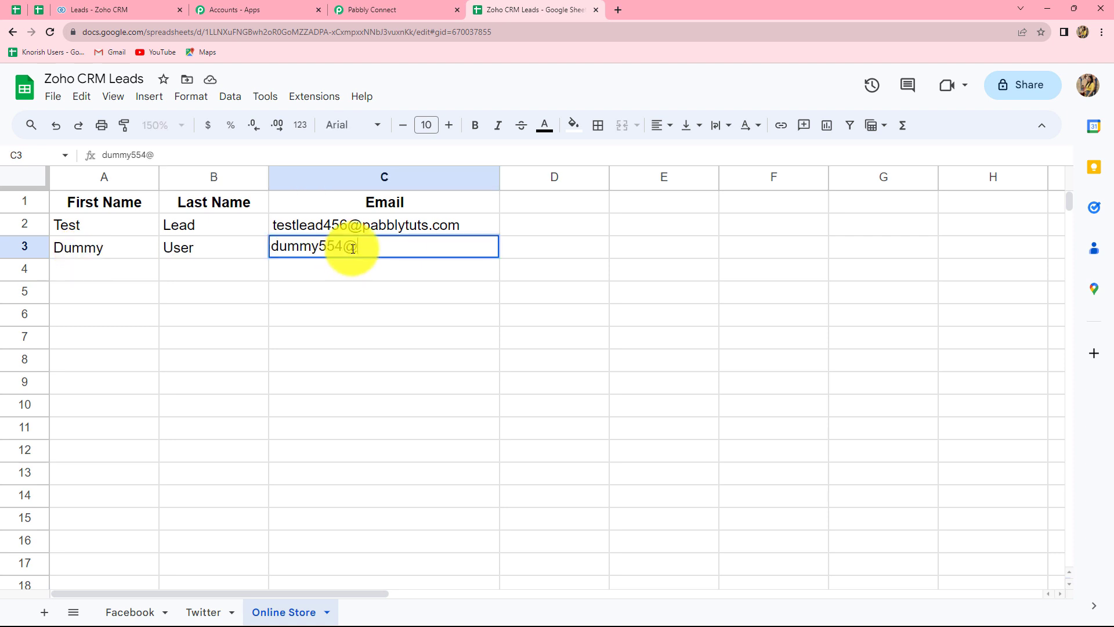
pyautogui.press('Return')
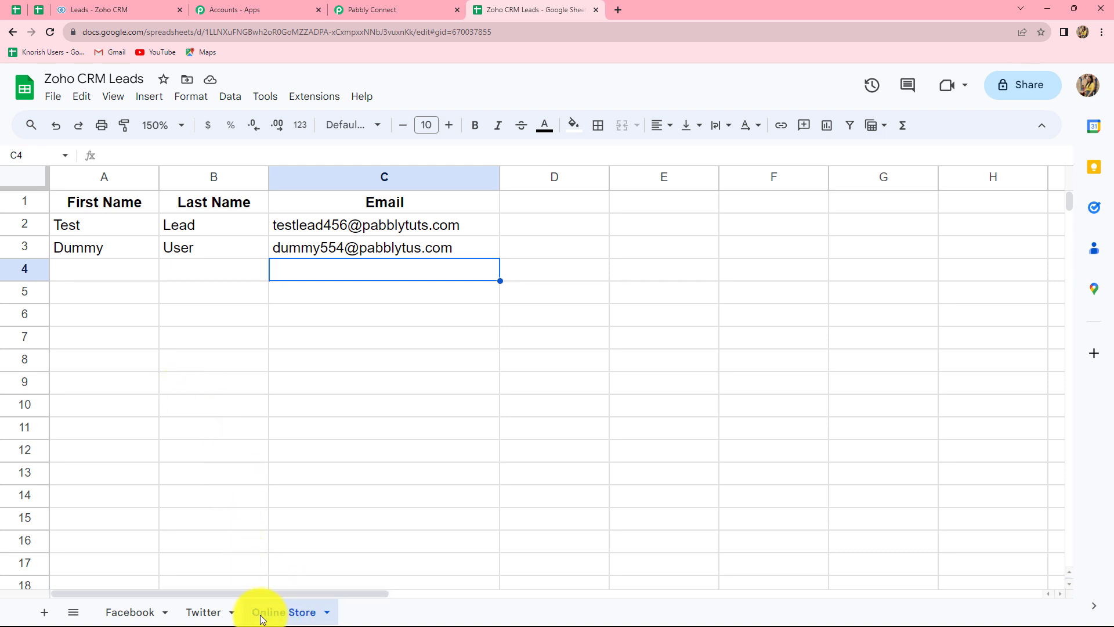
# Check that Zoho CRM lists 10 leads, including Dummy User from Online Store, then collapse the Pabbly Google Sheets trigger step.
pyautogui.click(87, 9)
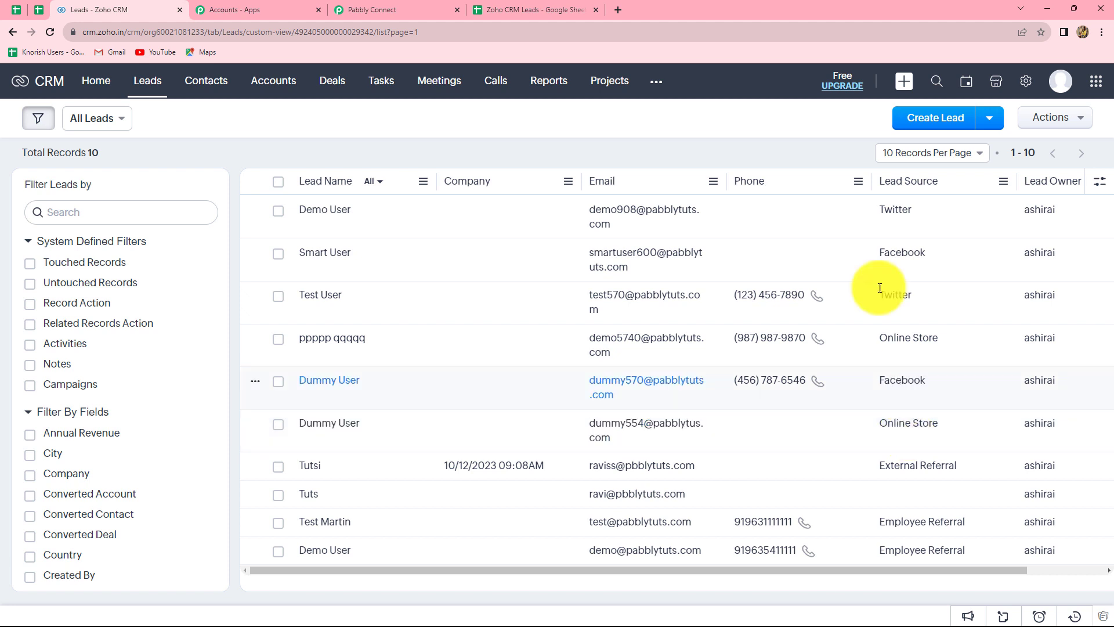
pyautogui.click(398, 7)
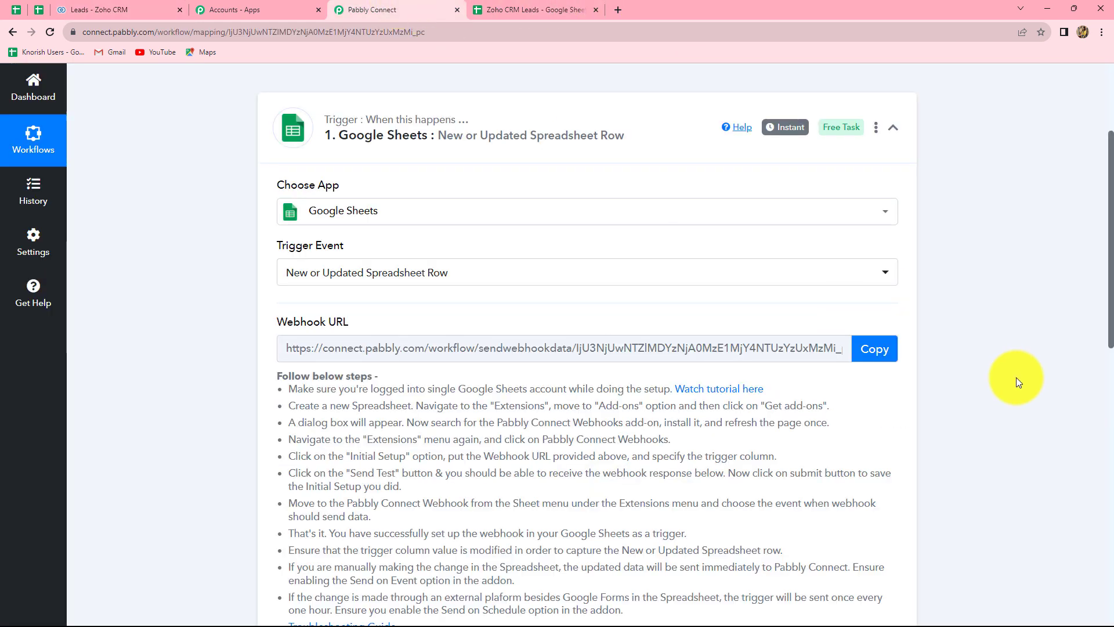
pyautogui.click(892, 128)
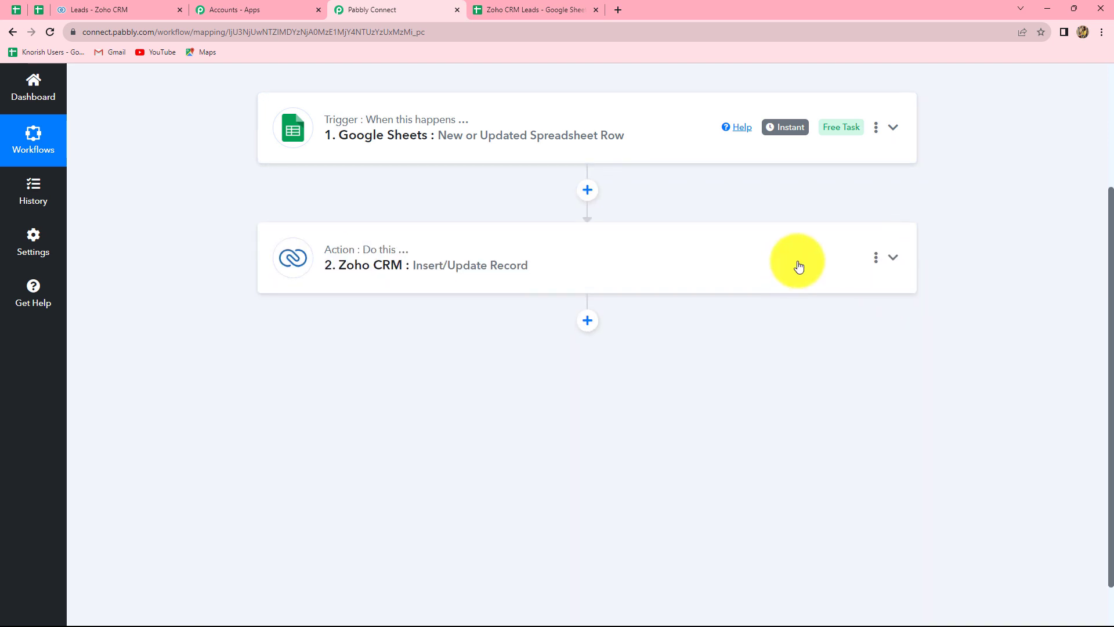